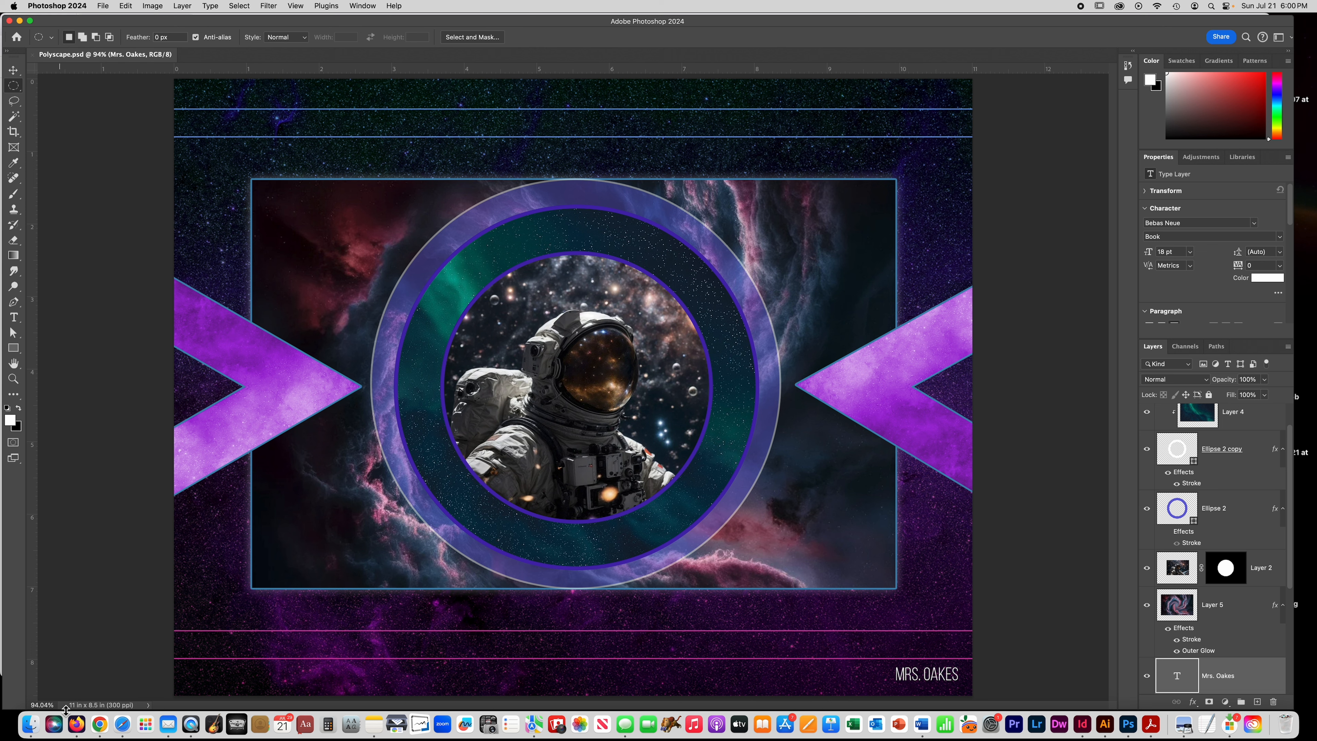
Switch to Firefox to view the POLYSCAPE slide deck and return to Photoshop.
click(76, 721)
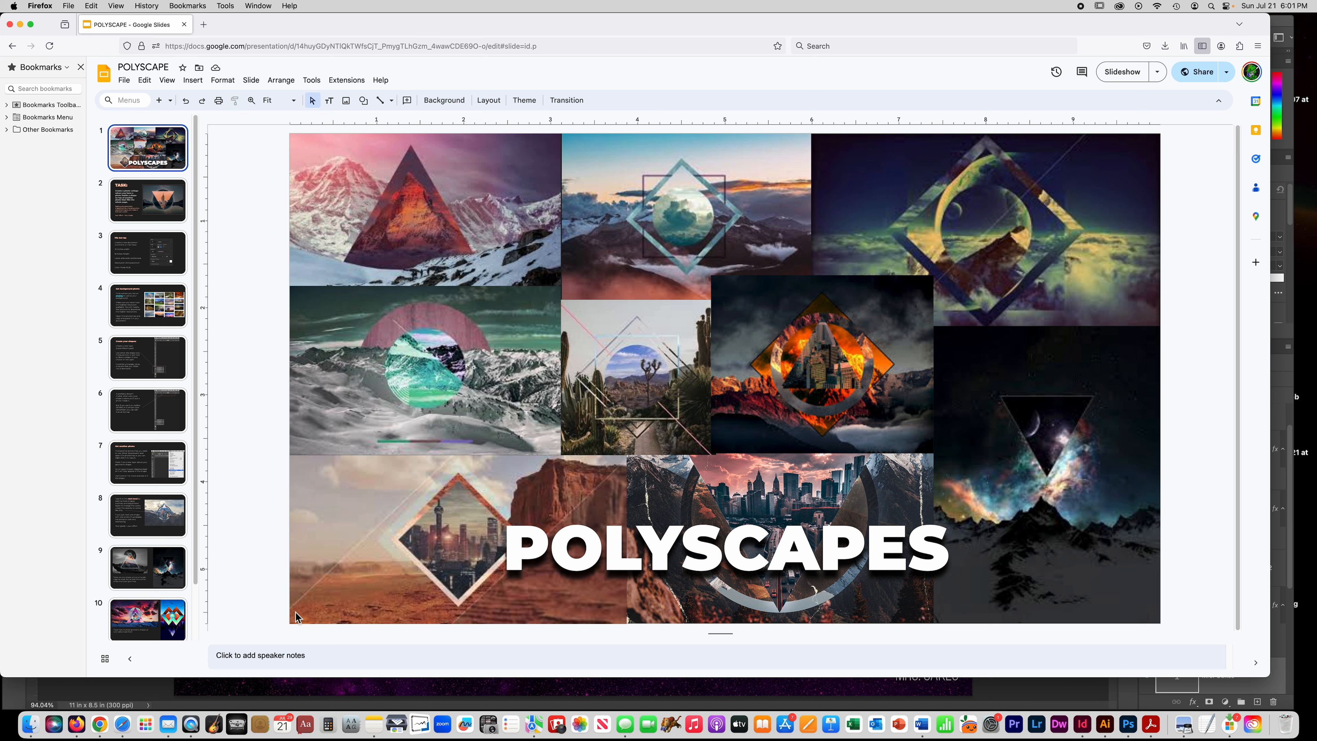
click(248, 689)
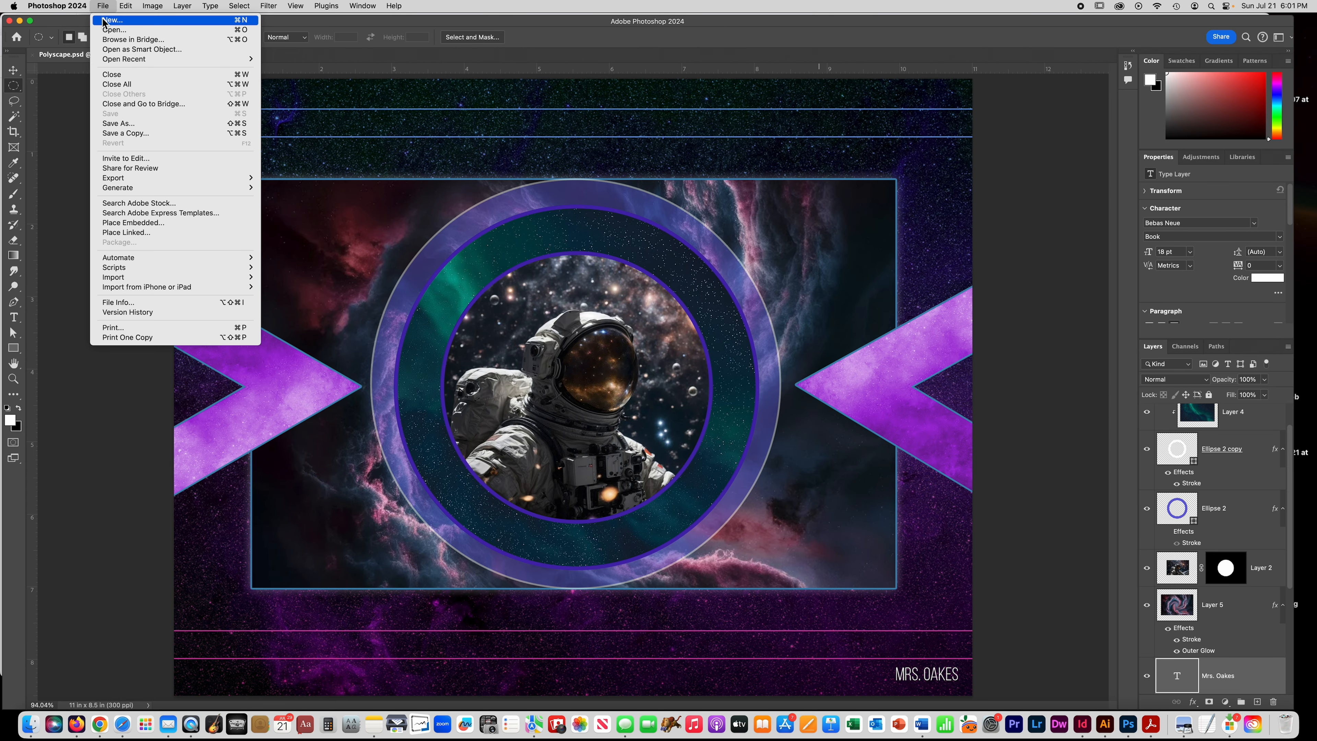
Create a new print document from the Letter preset in landscape orientation, 11 x 8.5 inches at 300 pixels/inch.
click(102, 20)
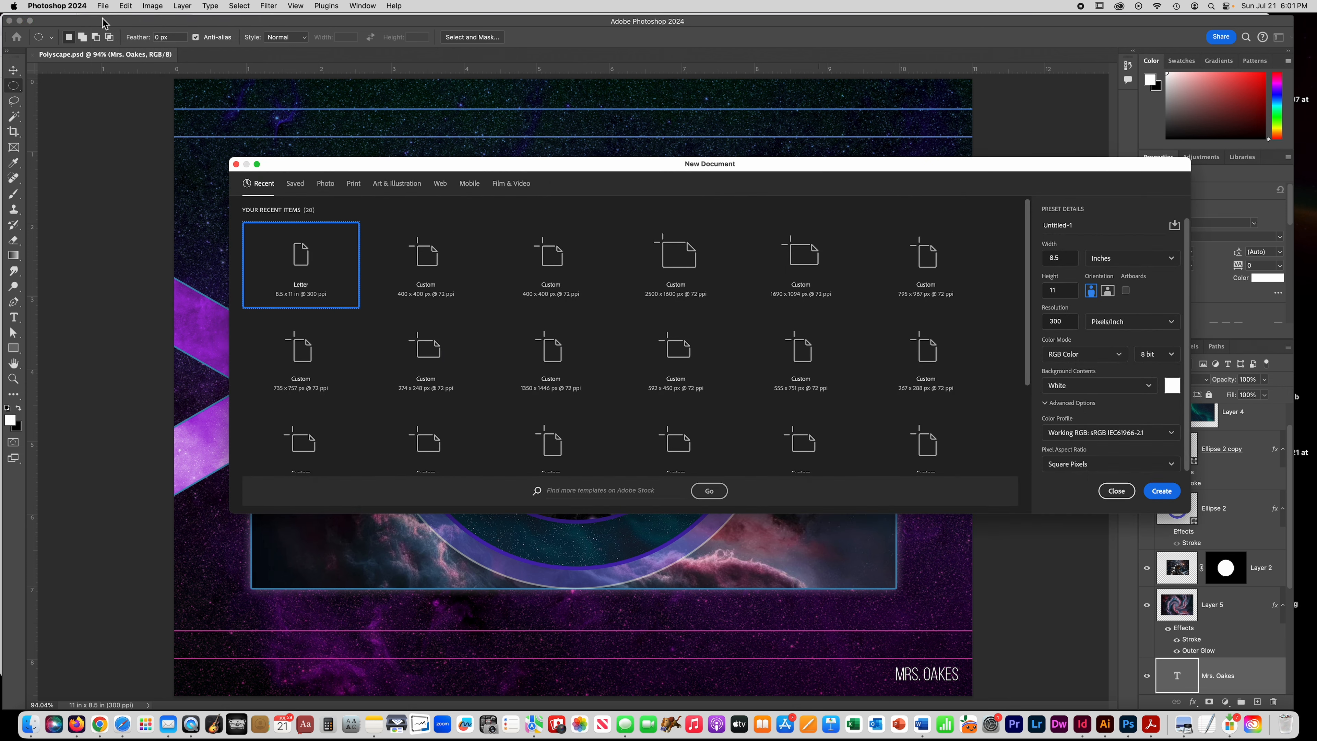
click(352, 186)
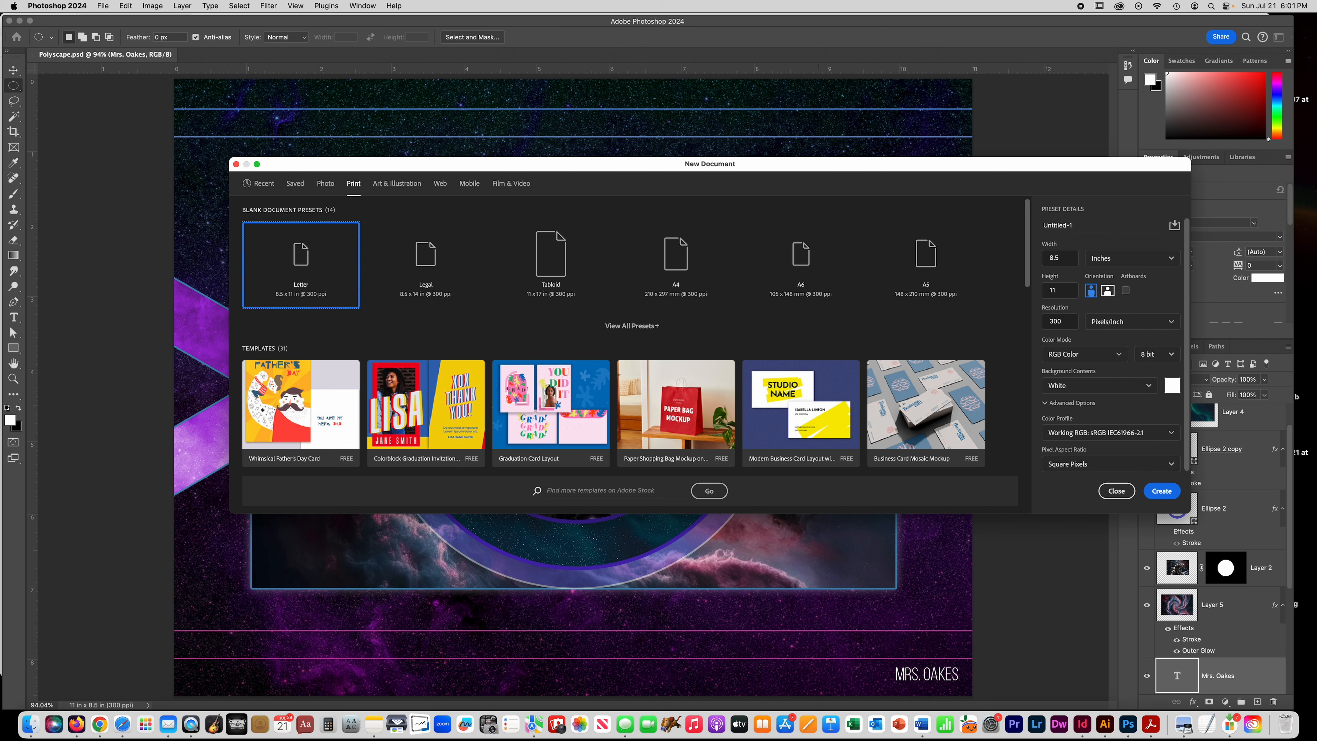
click(1109, 292)
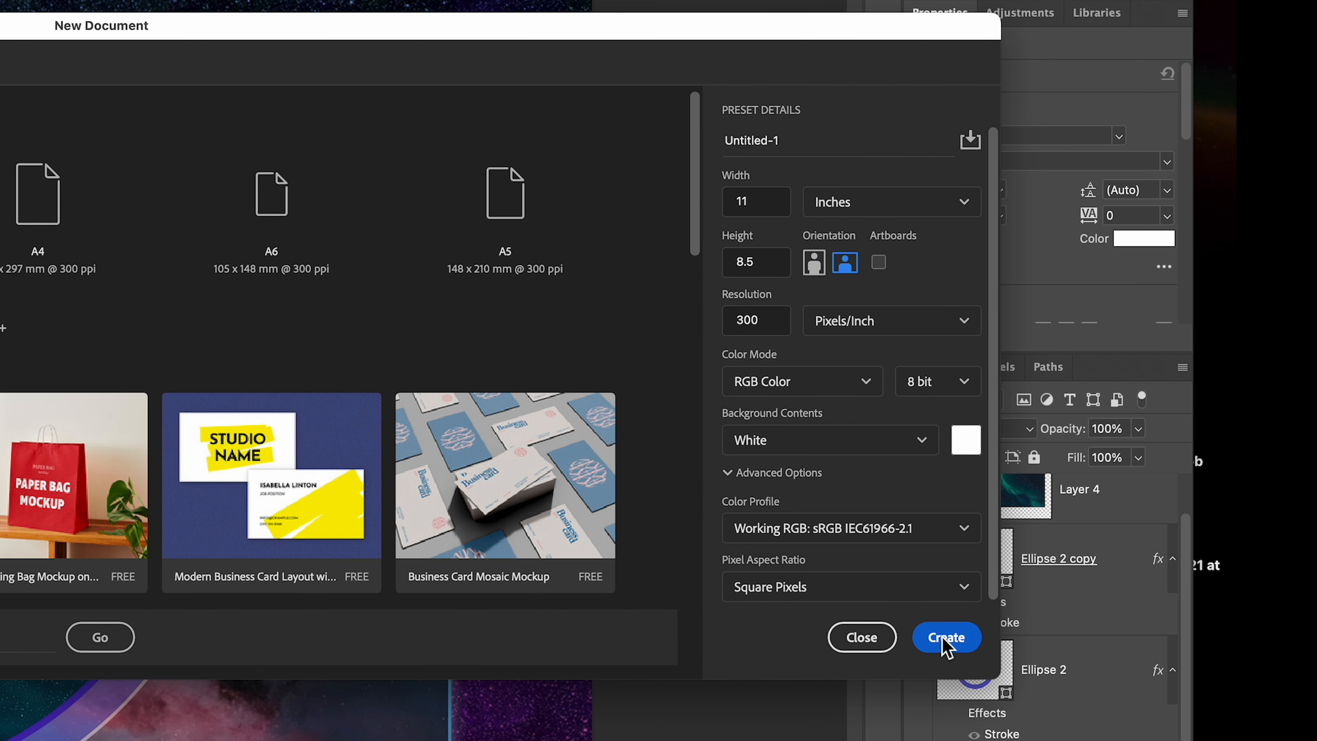
click(945, 637)
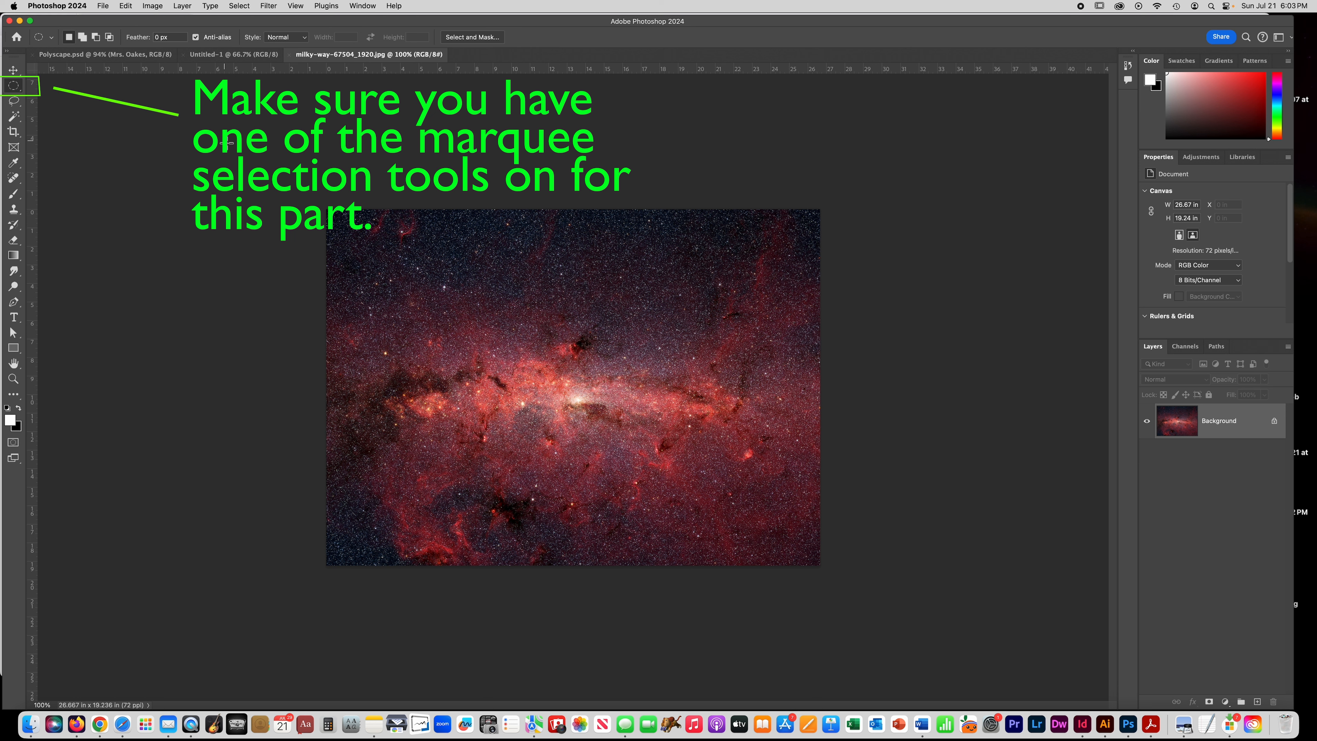
Copy the whole milky-way image and paste it into the new Untitled-1 document.
key(super+a)
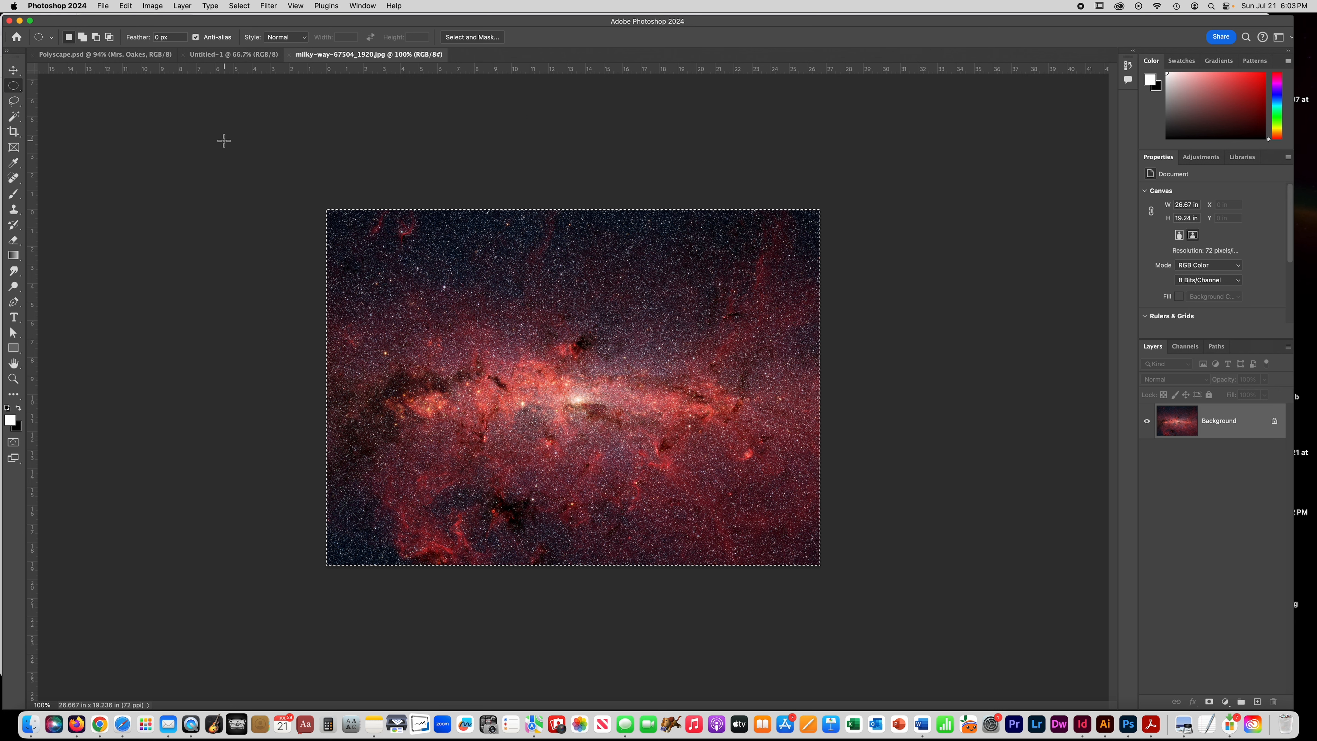
click(289, 56)
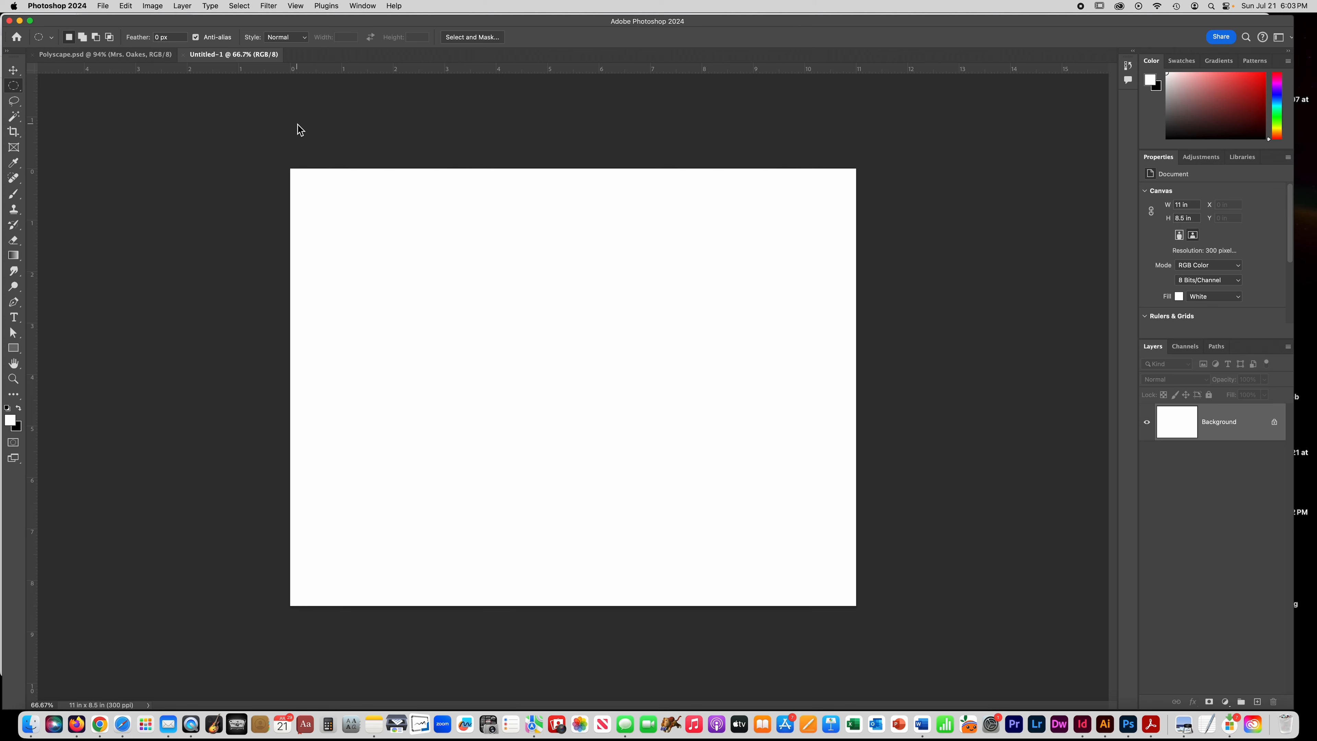
key(super+v)
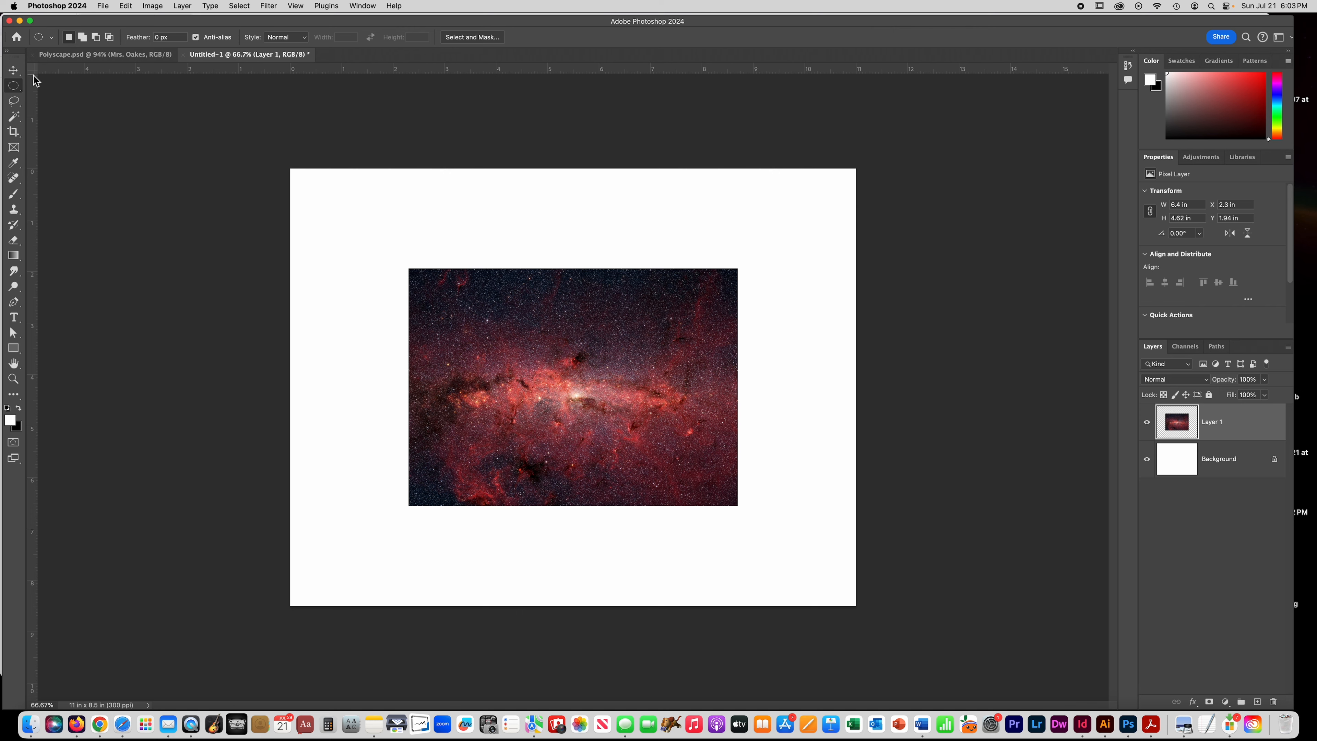
Enlarge the pasted galaxy image to about 186% so it covers the whole canvas, and commit the transform.
click(16, 72)
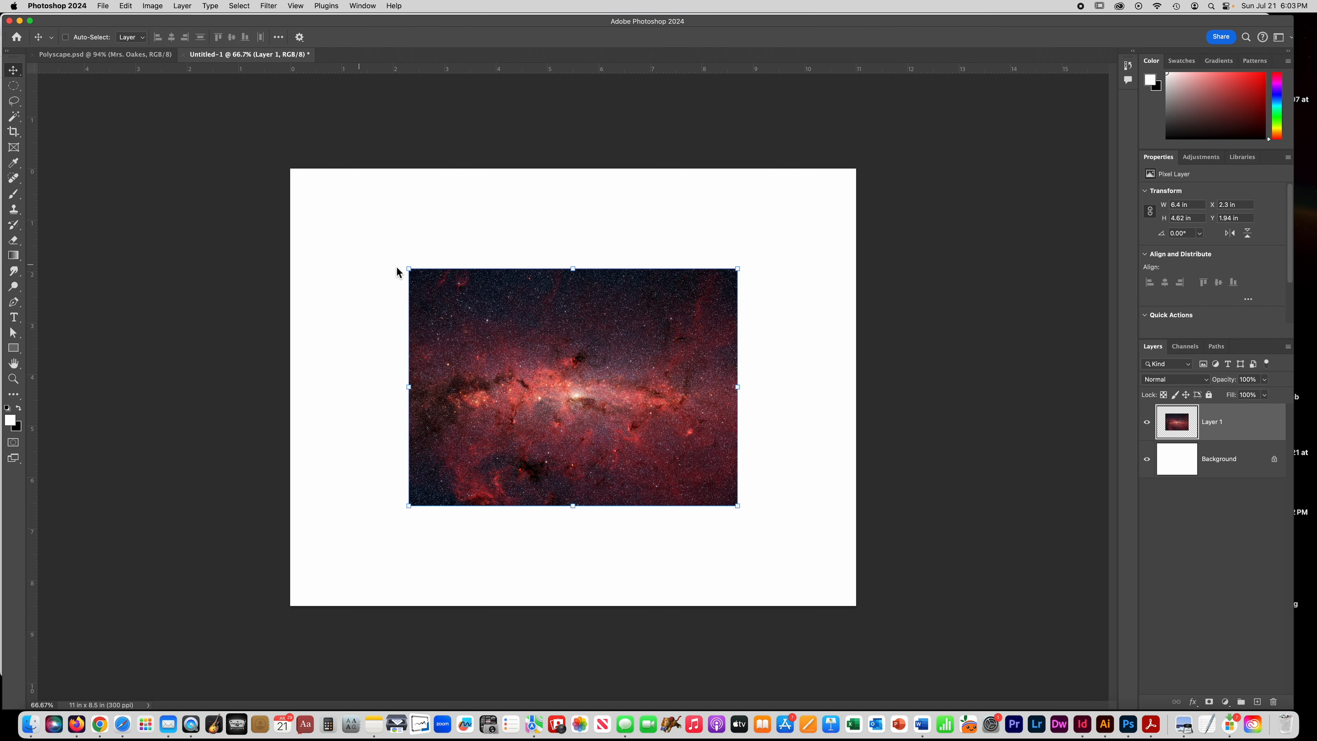
drag(408, 268, 253, 184)
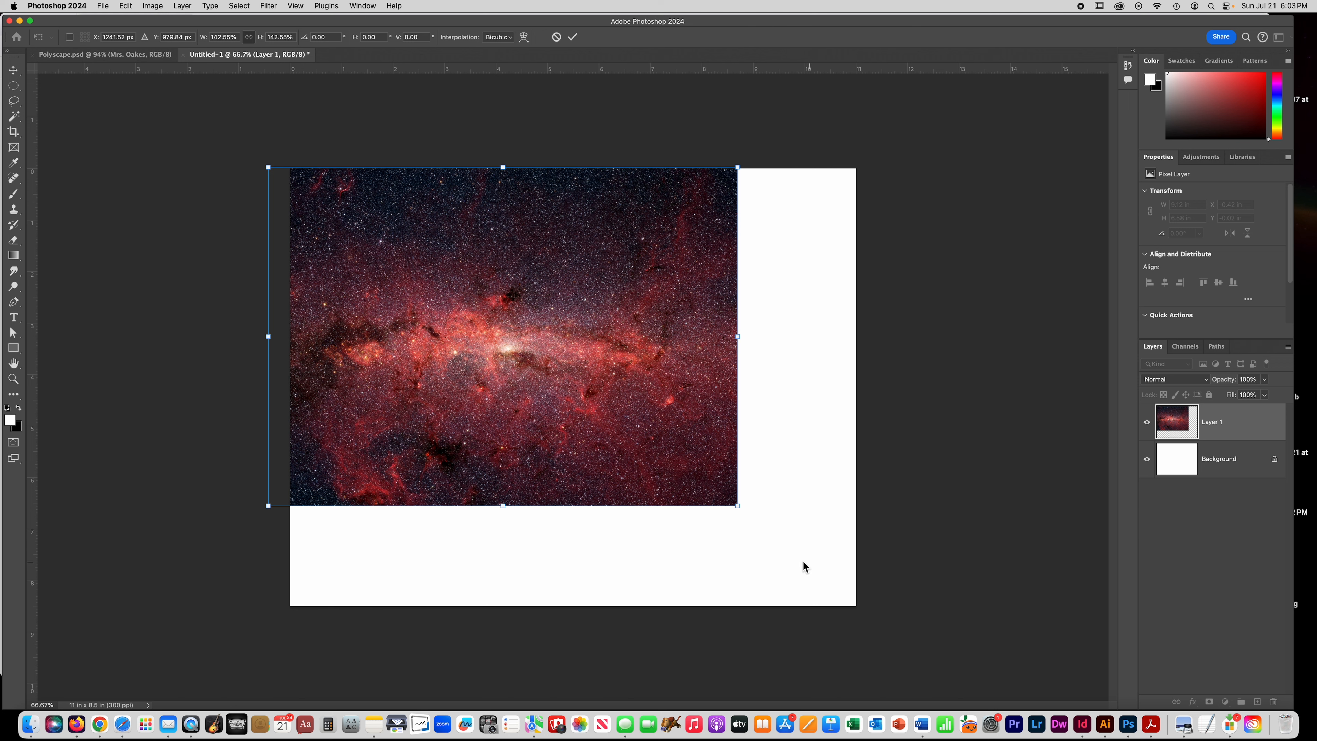
drag(739, 507, 871, 629)
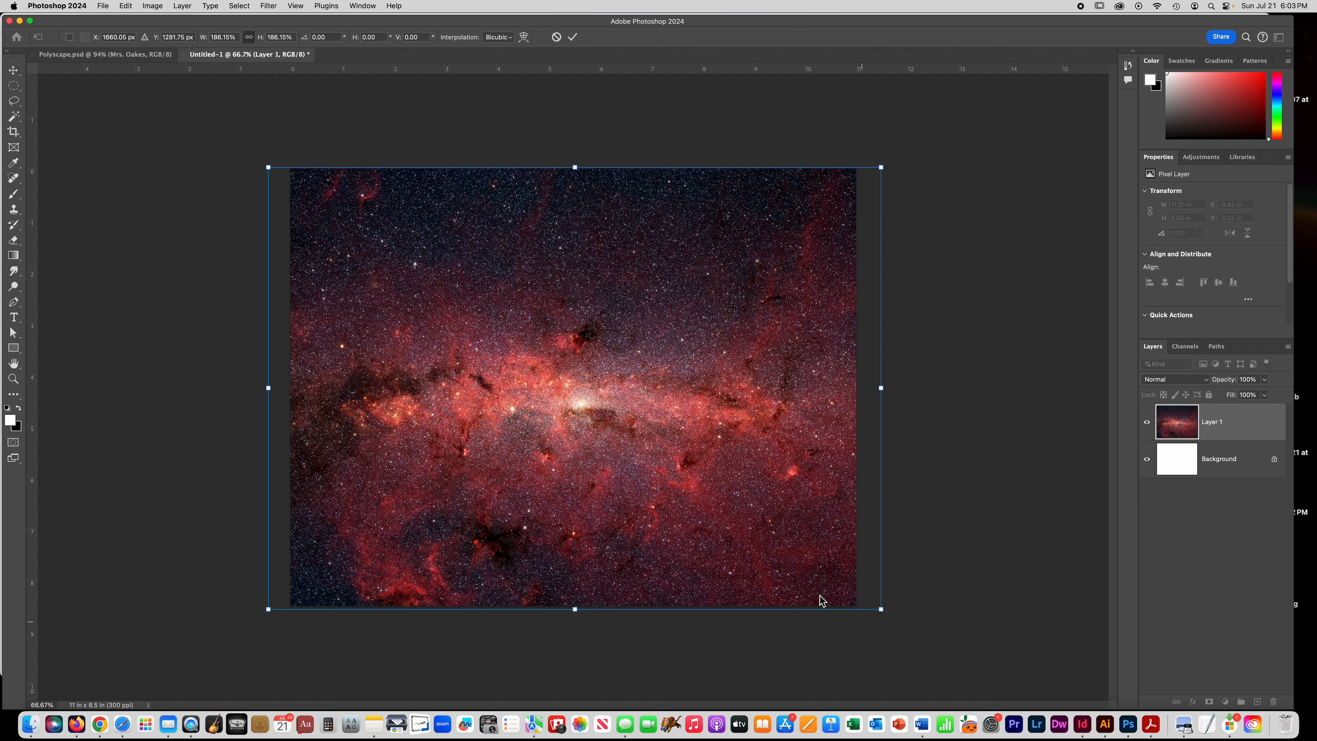
click(572, 38)
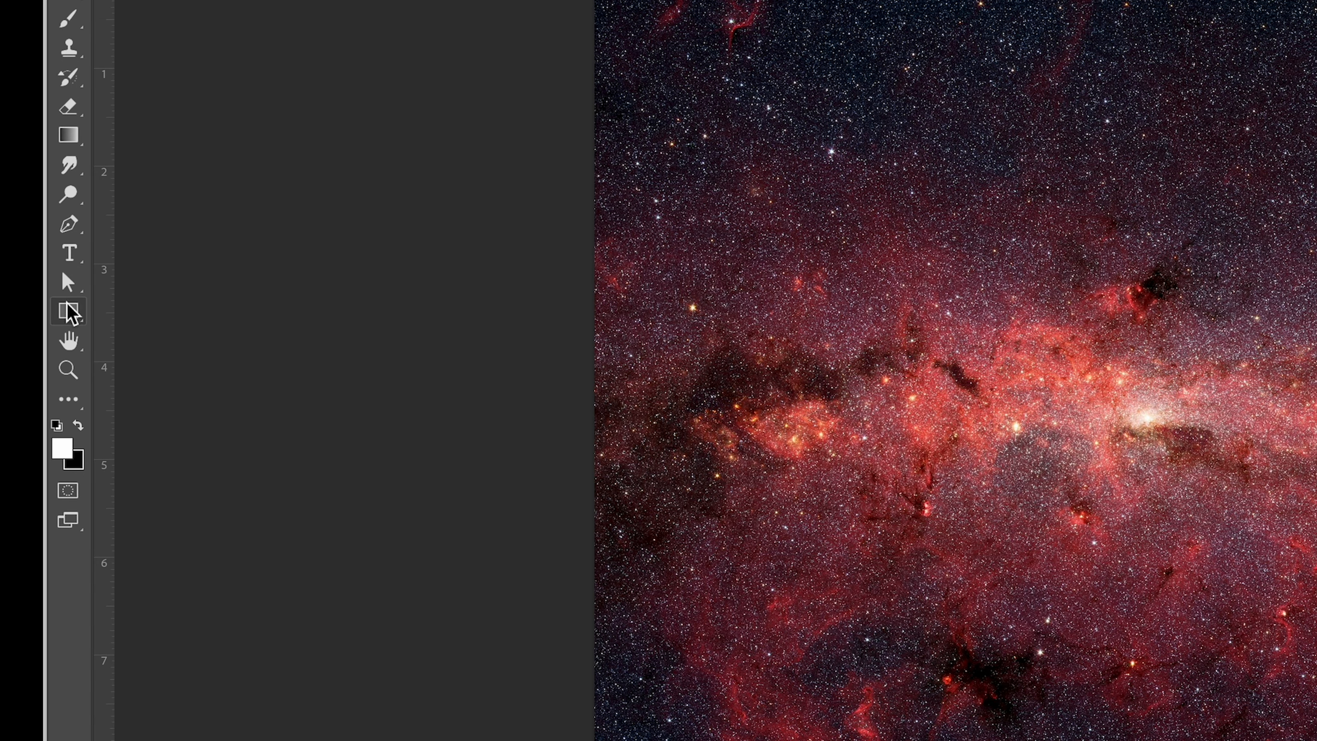
Draw a circle about 1599 px wide near the middle of the canvas with the Ellipse tool.
click(75, 317)
drag(76, 319, 155, 333)
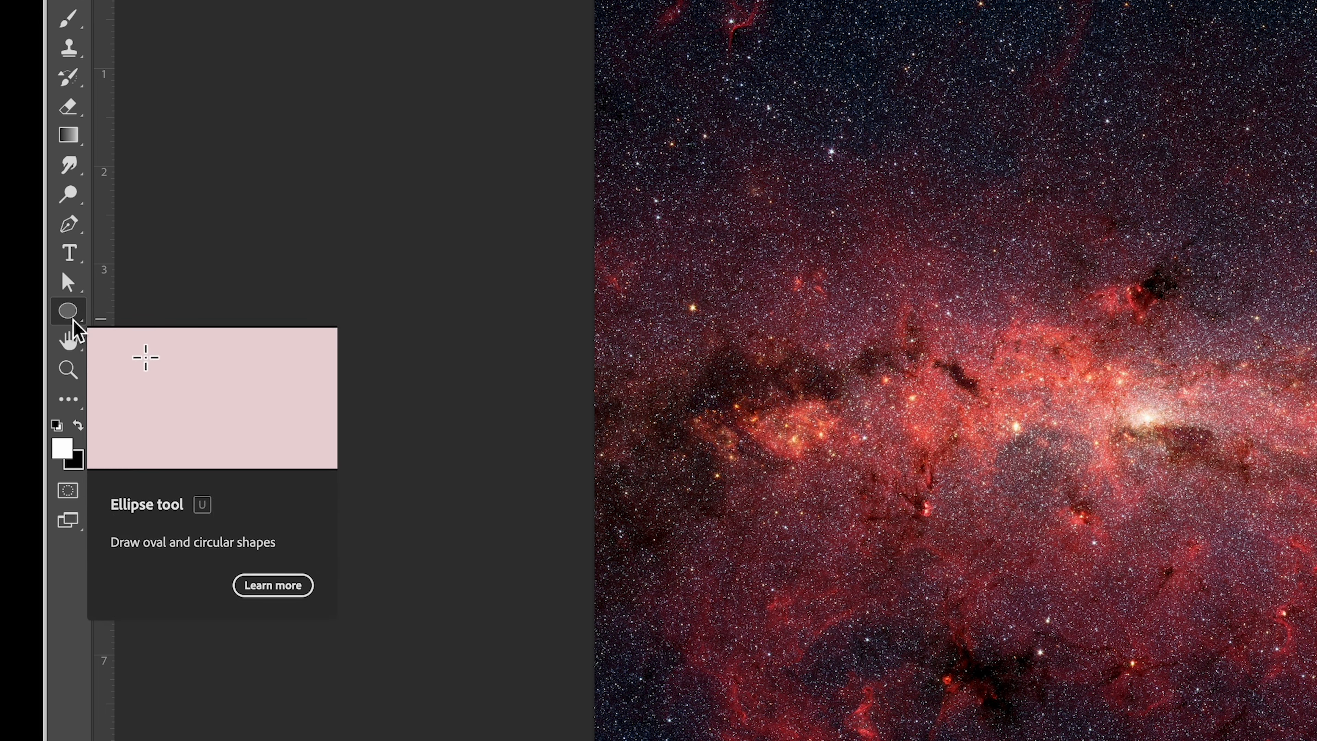
mouse_move(71, 317)
mouse_down()
mouse_move(158, 362)
mouse_move(161, 336)
mouse_move(72, 308)
mouse_up()
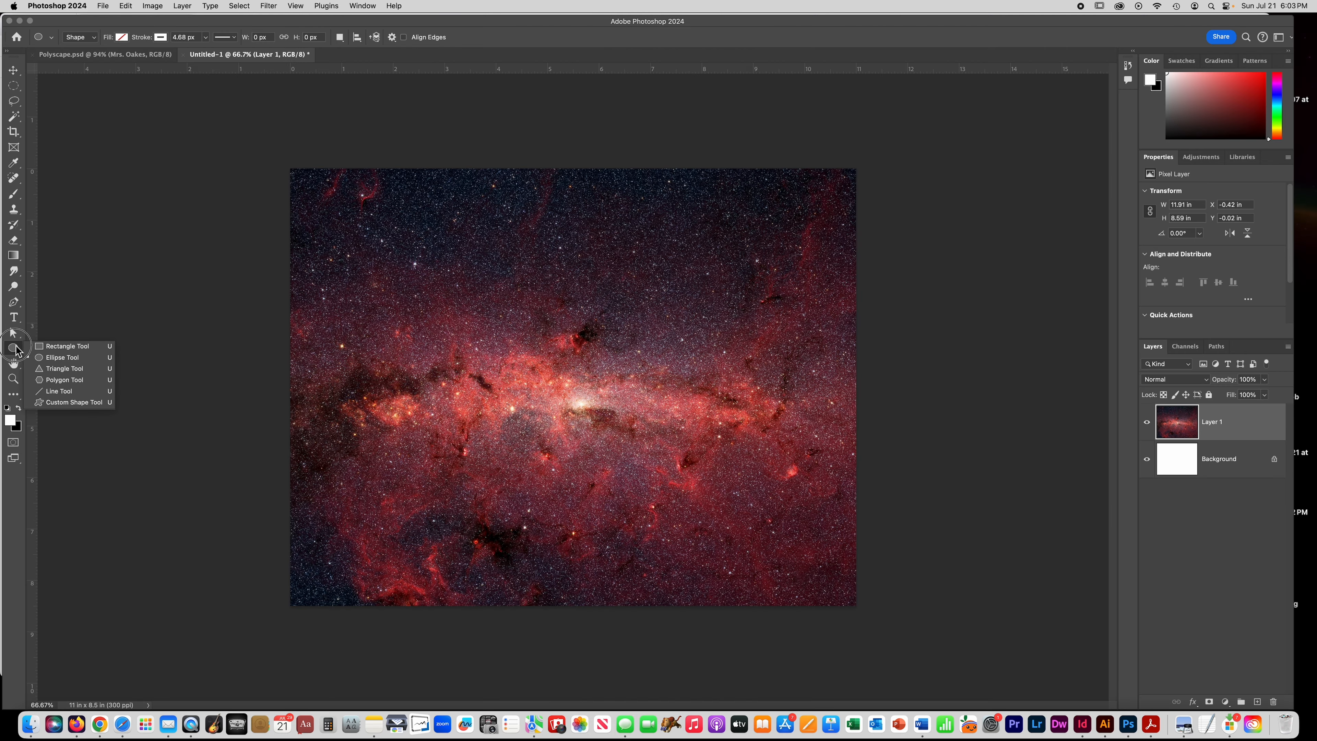
drag(16, 351, 16, 350)
drag(471, 257, 745, 609)
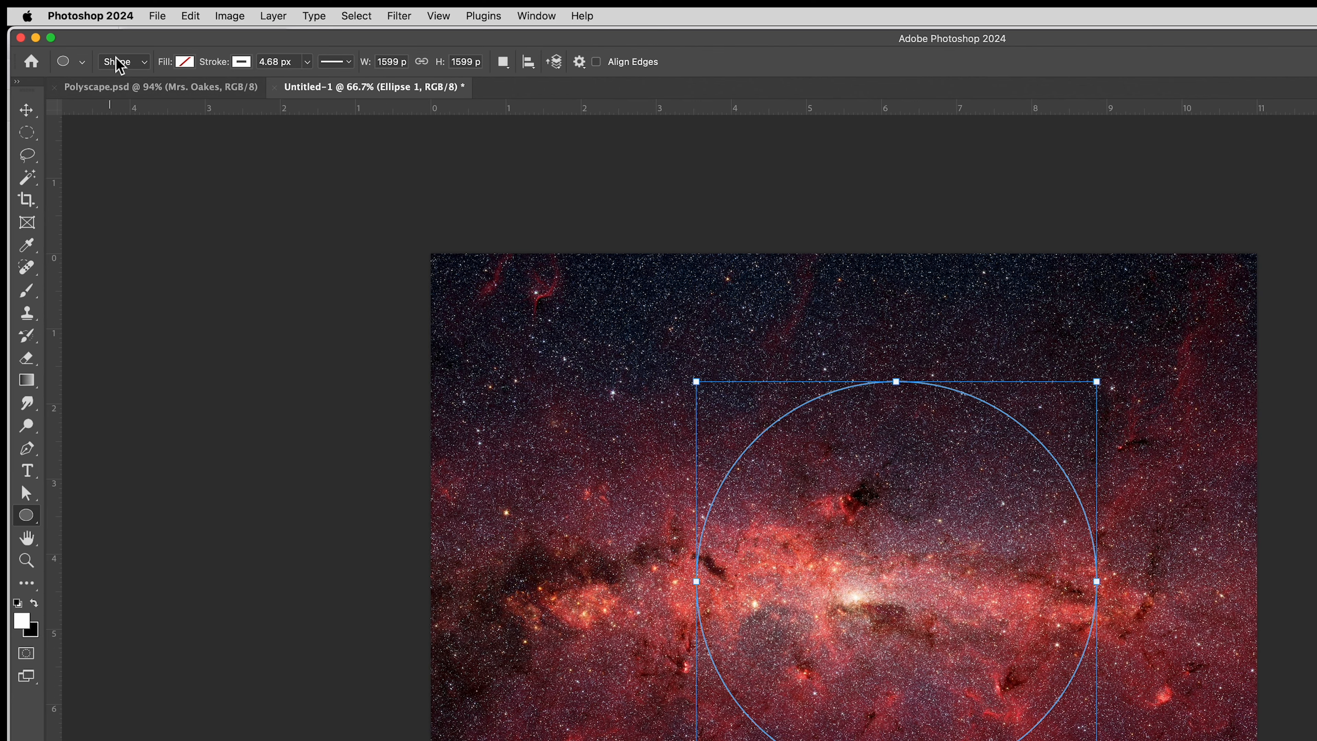
Keep the circle in Shape mode and give it a white fill and no stroke.
click(123, 63)
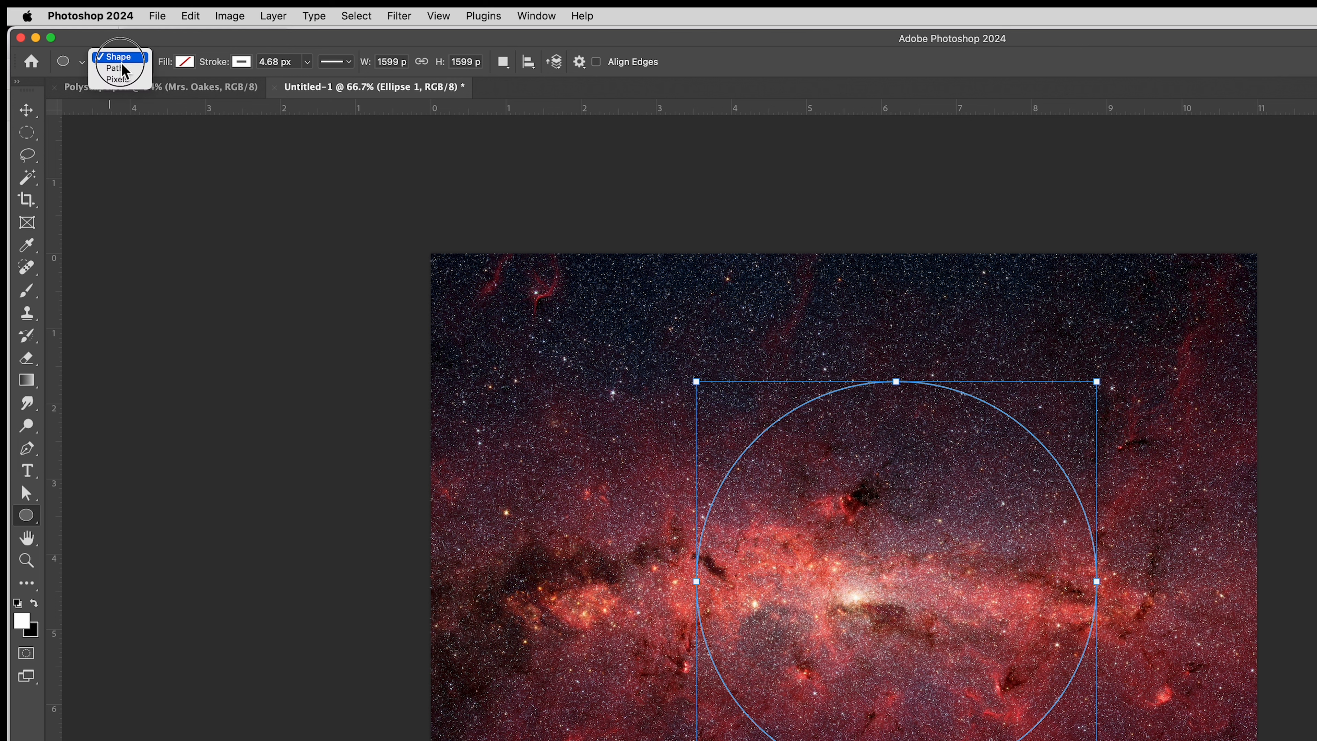
click(119, 61)
click(184, 62)
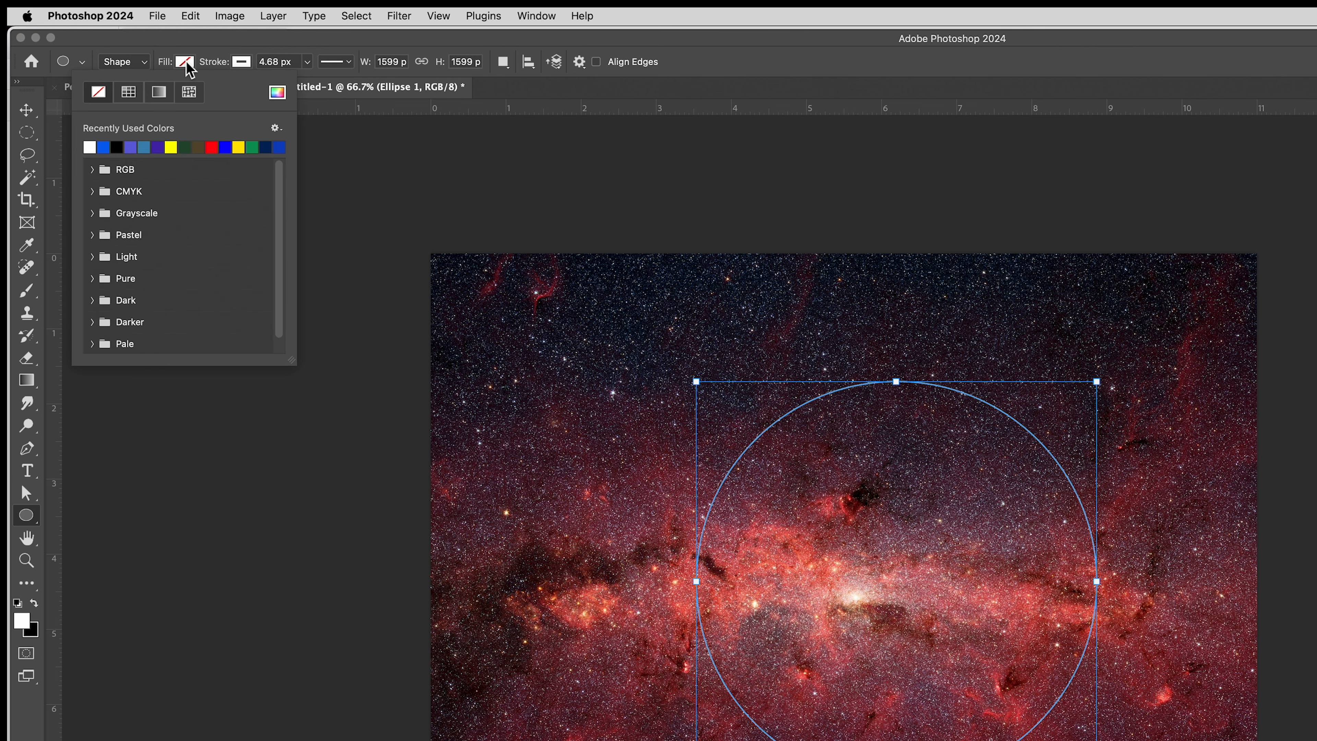
click(90, 148)
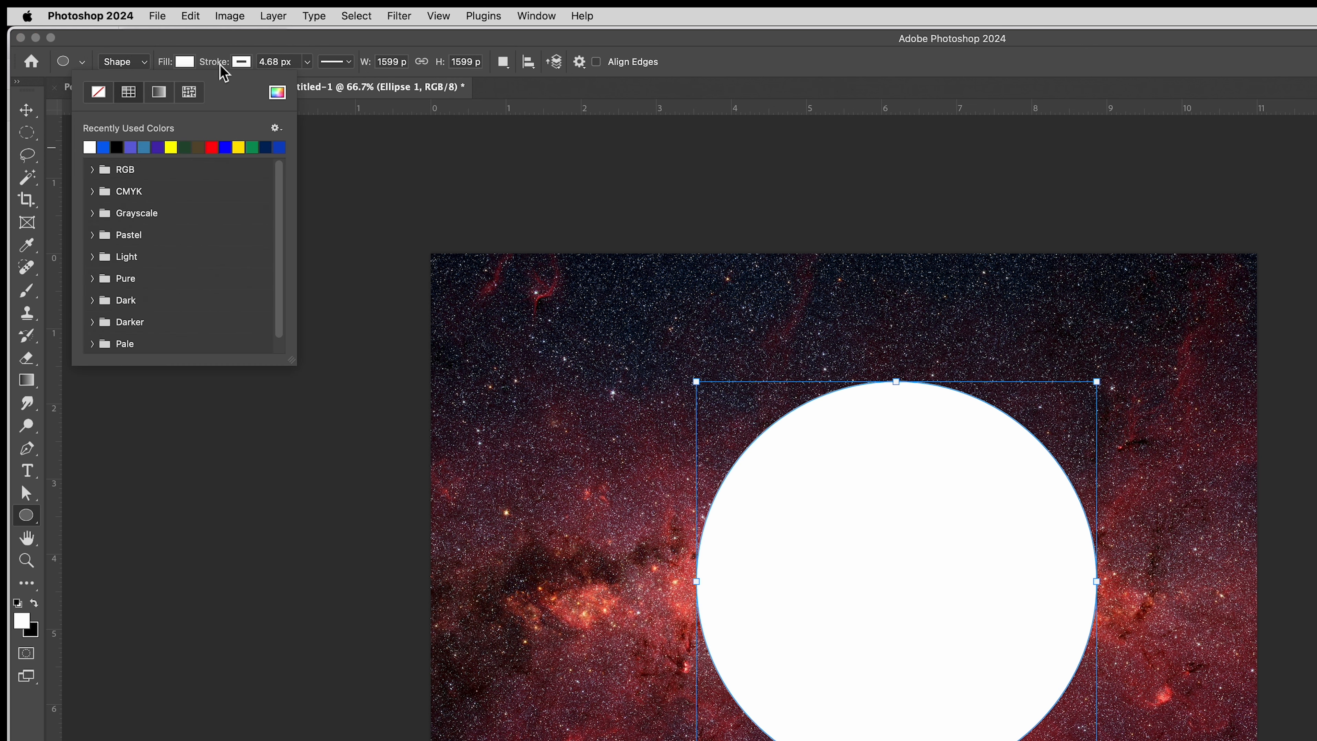
click(242, 63)
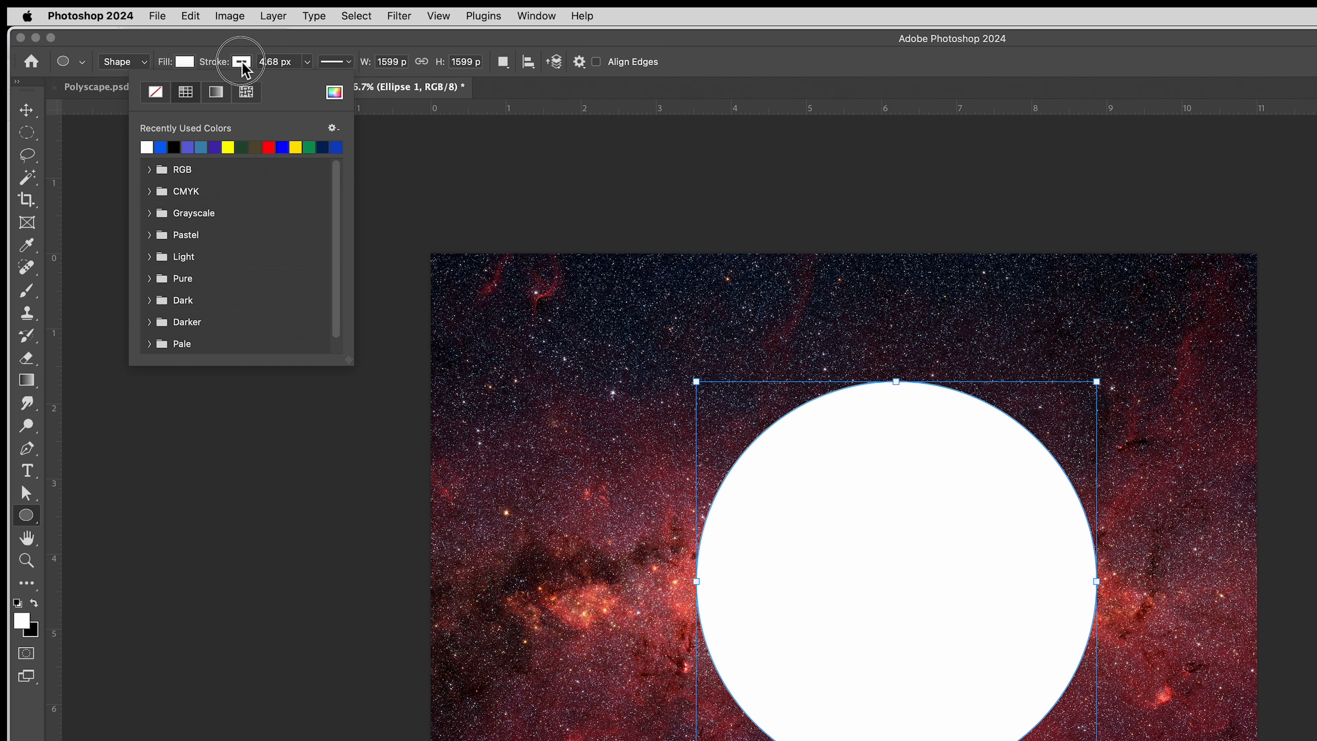
click(156, 94)
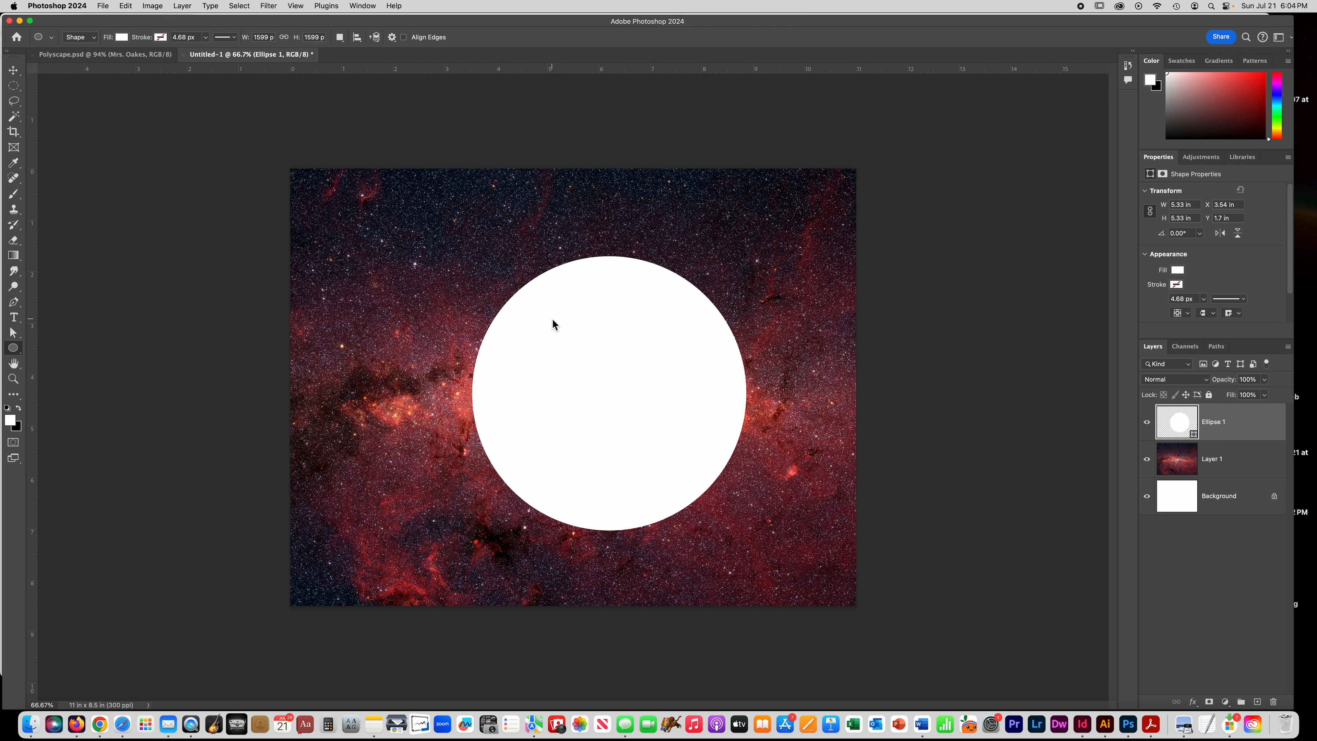
Draw a second circle about 1174 px wide over the white one and fill it black.
drag(553, 320, 753, 543)
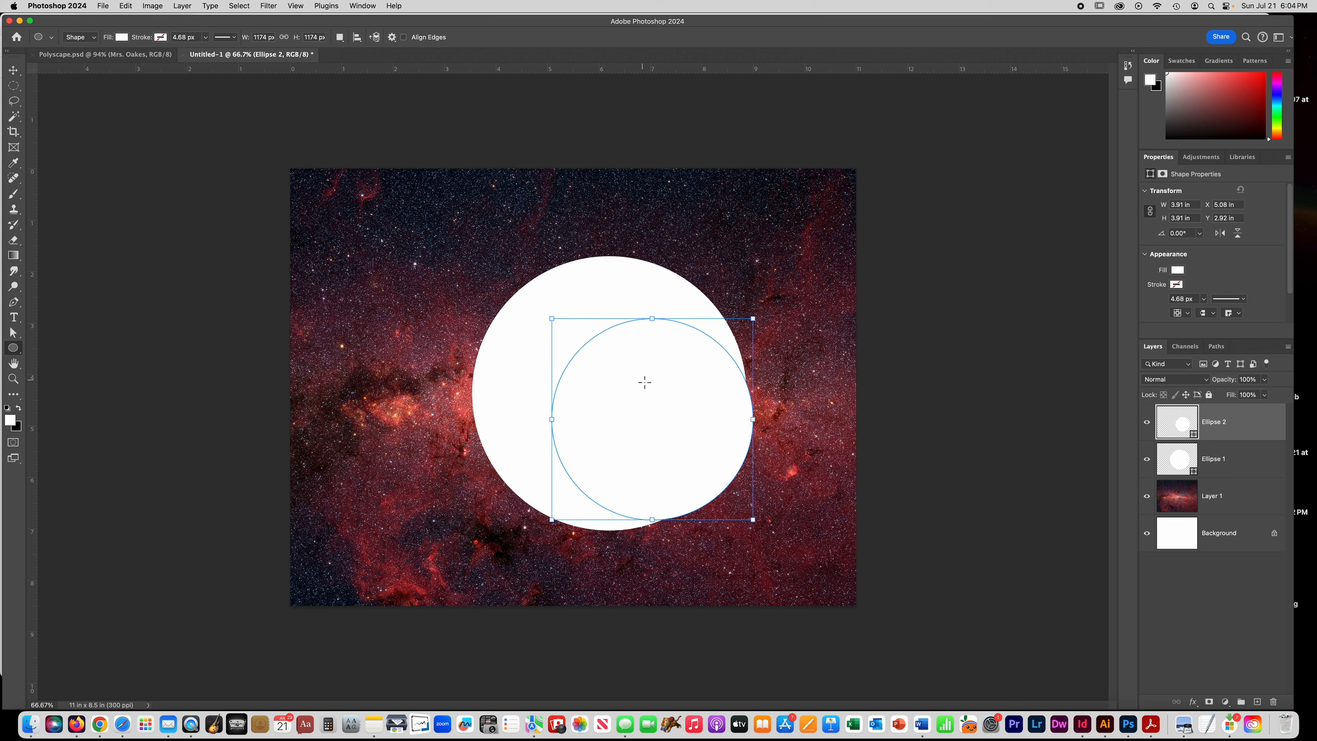
click(122, 37)
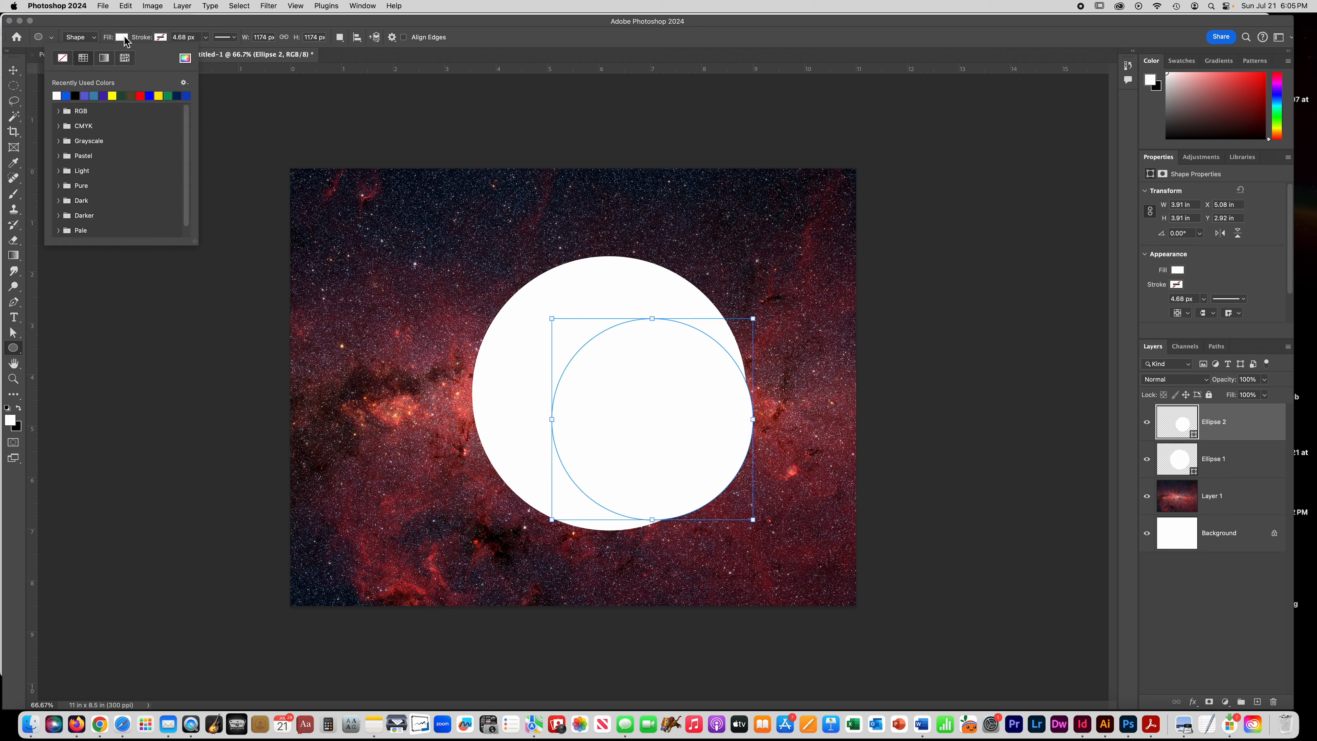
click(76, 95)
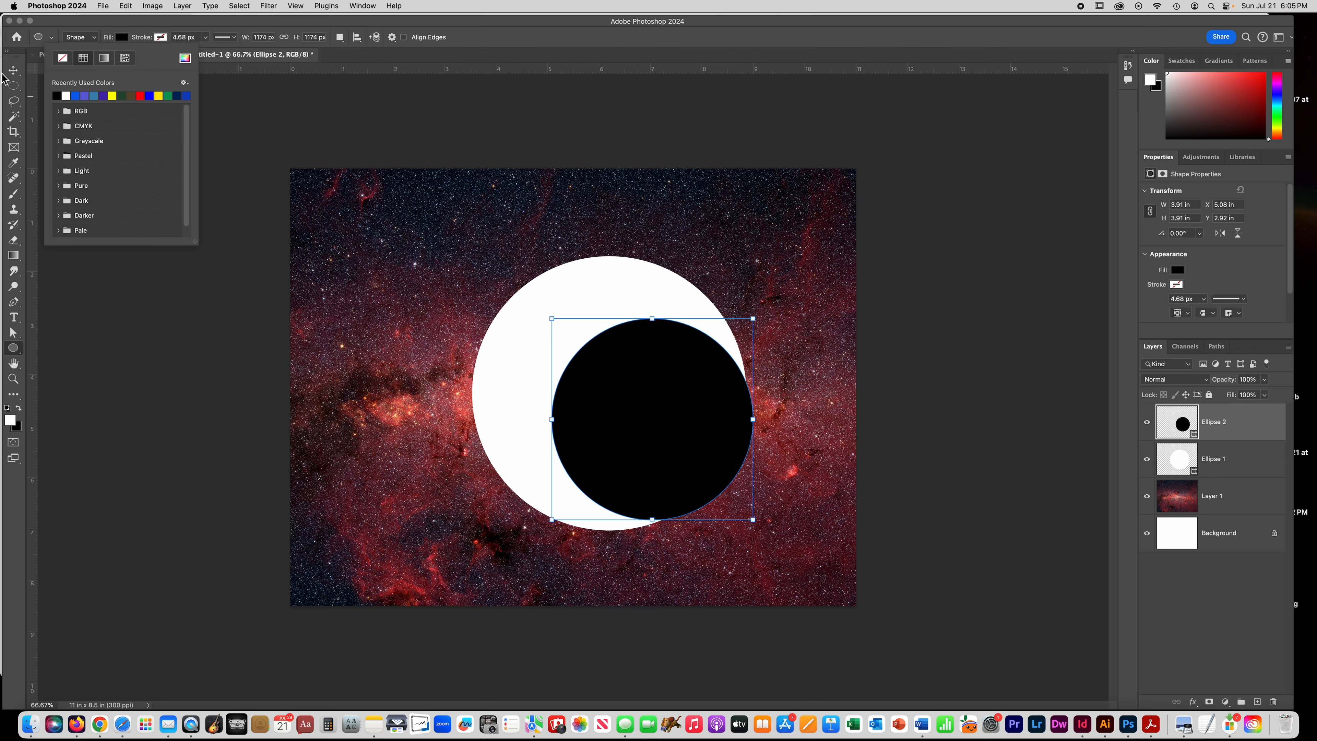
Move the black circle to the middle of the white circle.
click(13, 70)
drag(668, 394, 618, 374)
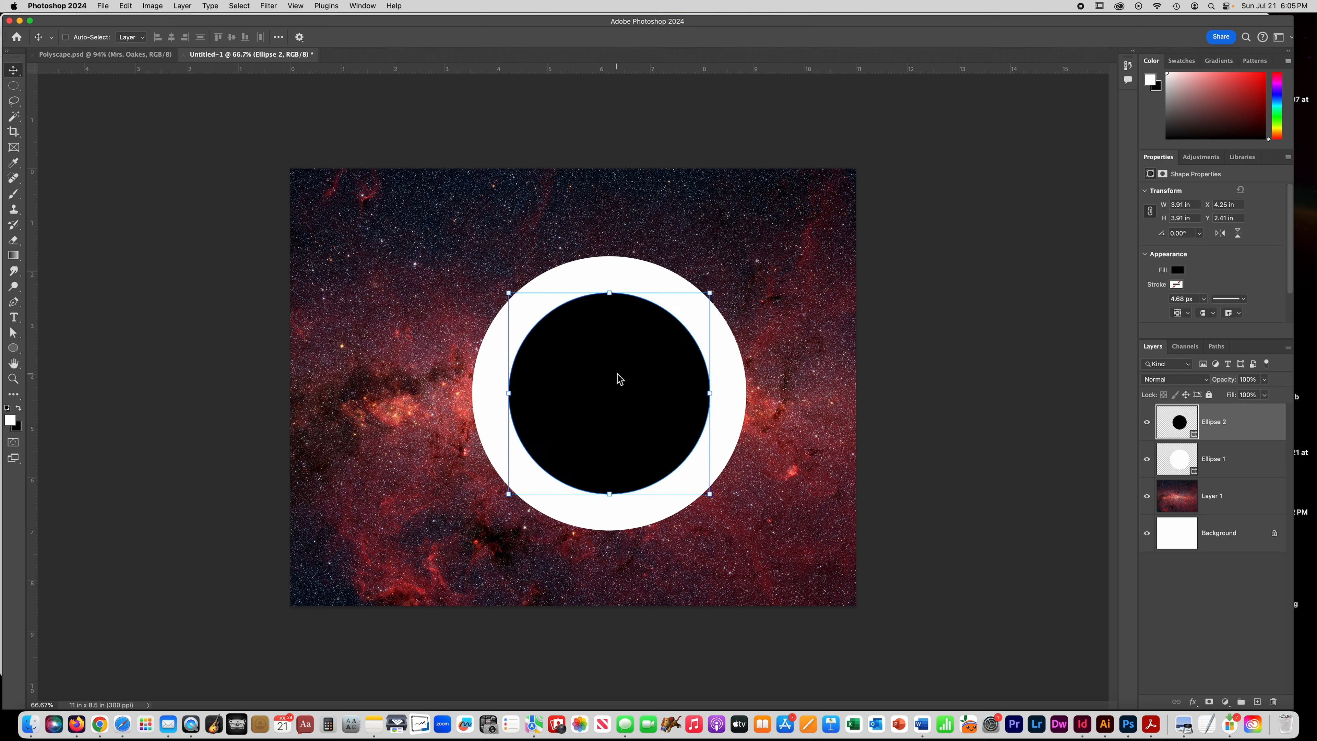
super+click(451, 449)
super+click(576, 405)
super+click(450, 449)
super+click(576, 405)
super+click(449, 451)
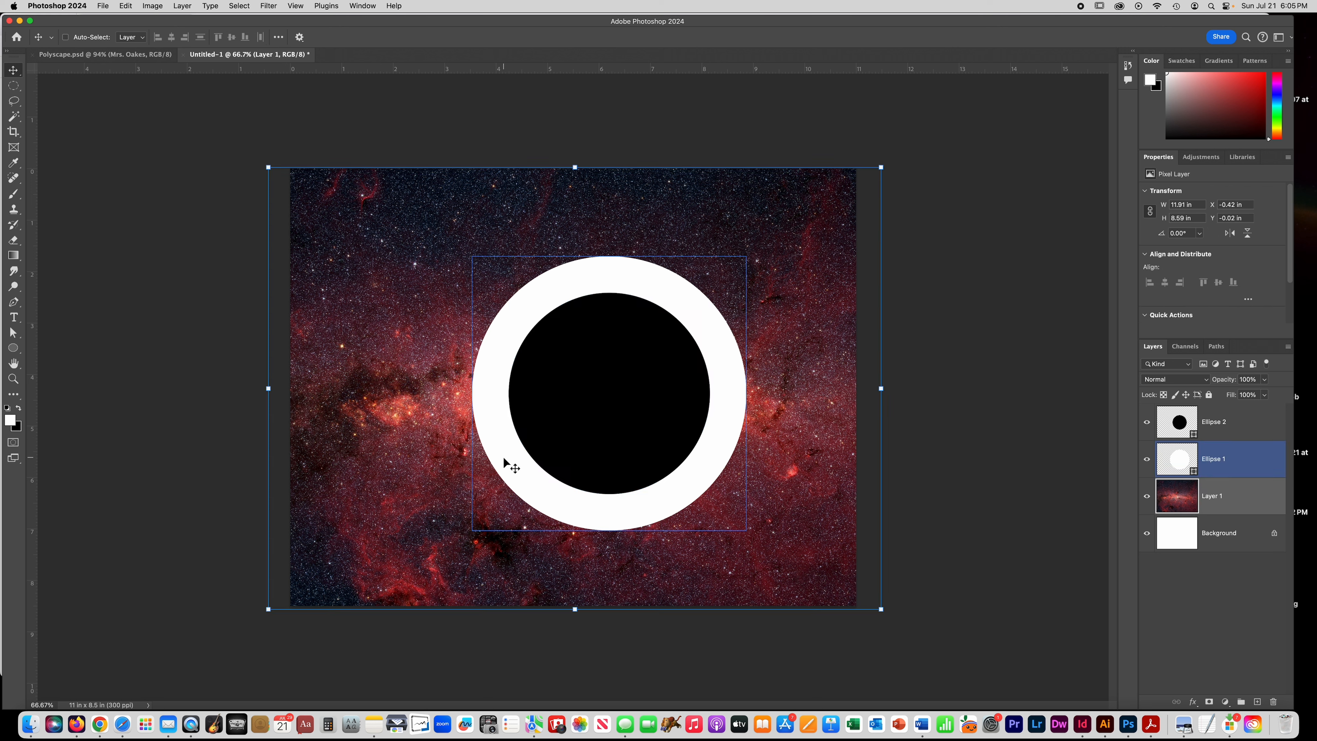
Select the Ellipse 2 and Ellipse 1 layers together and align them by vertical centers and horizontal centers.
click(1232, 431)
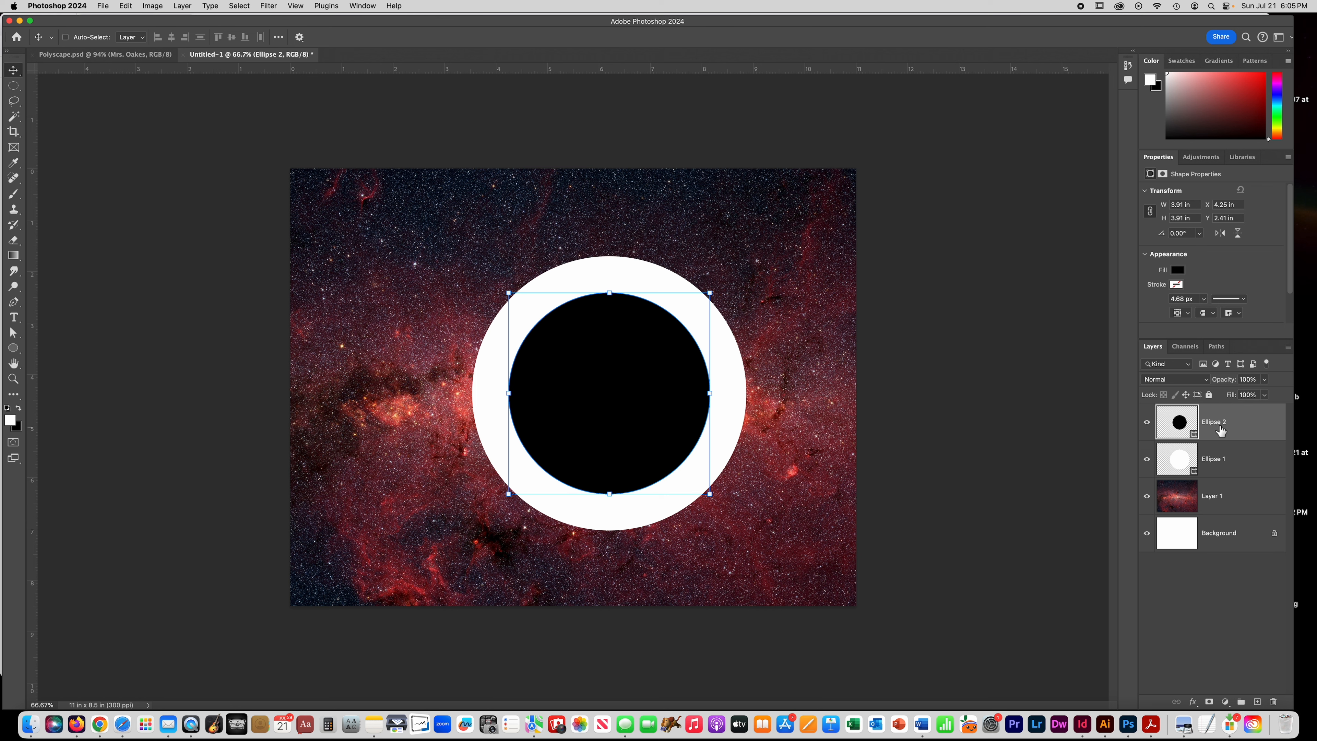
shift+click(1249, 466)
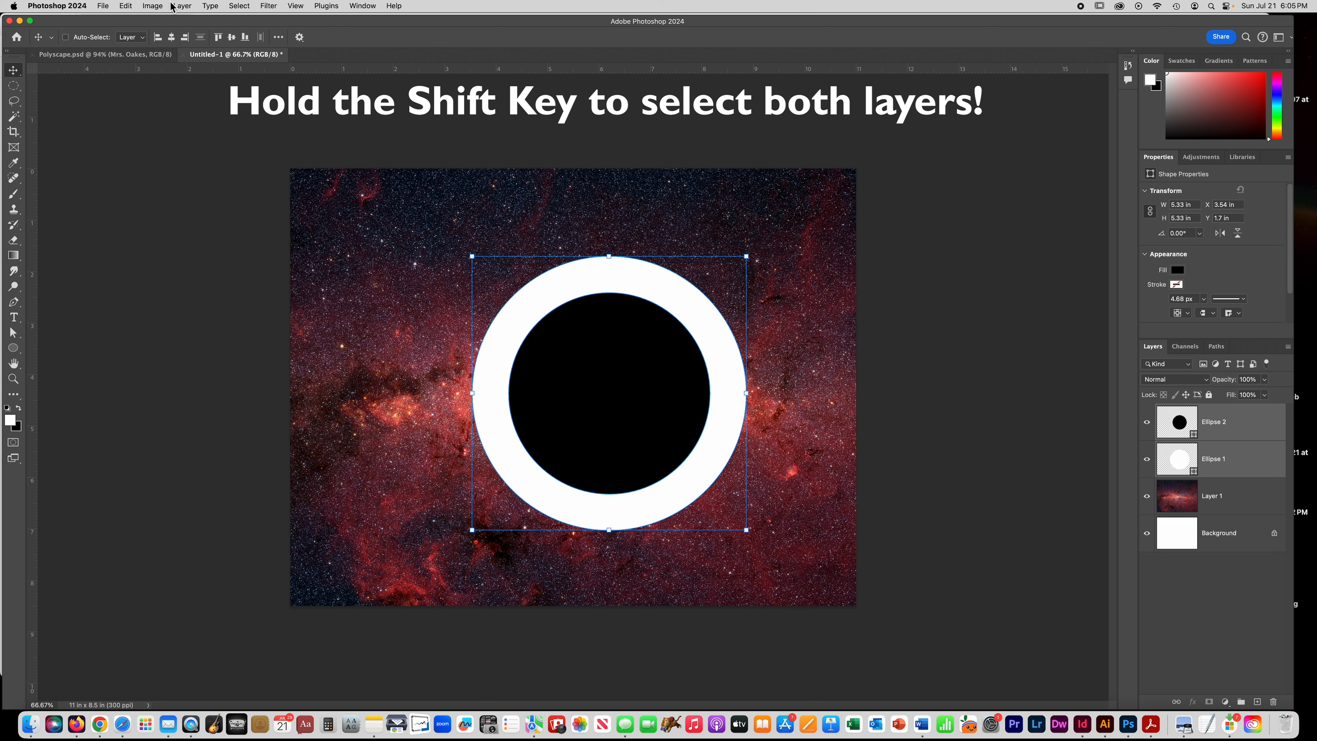
click(181, 5)
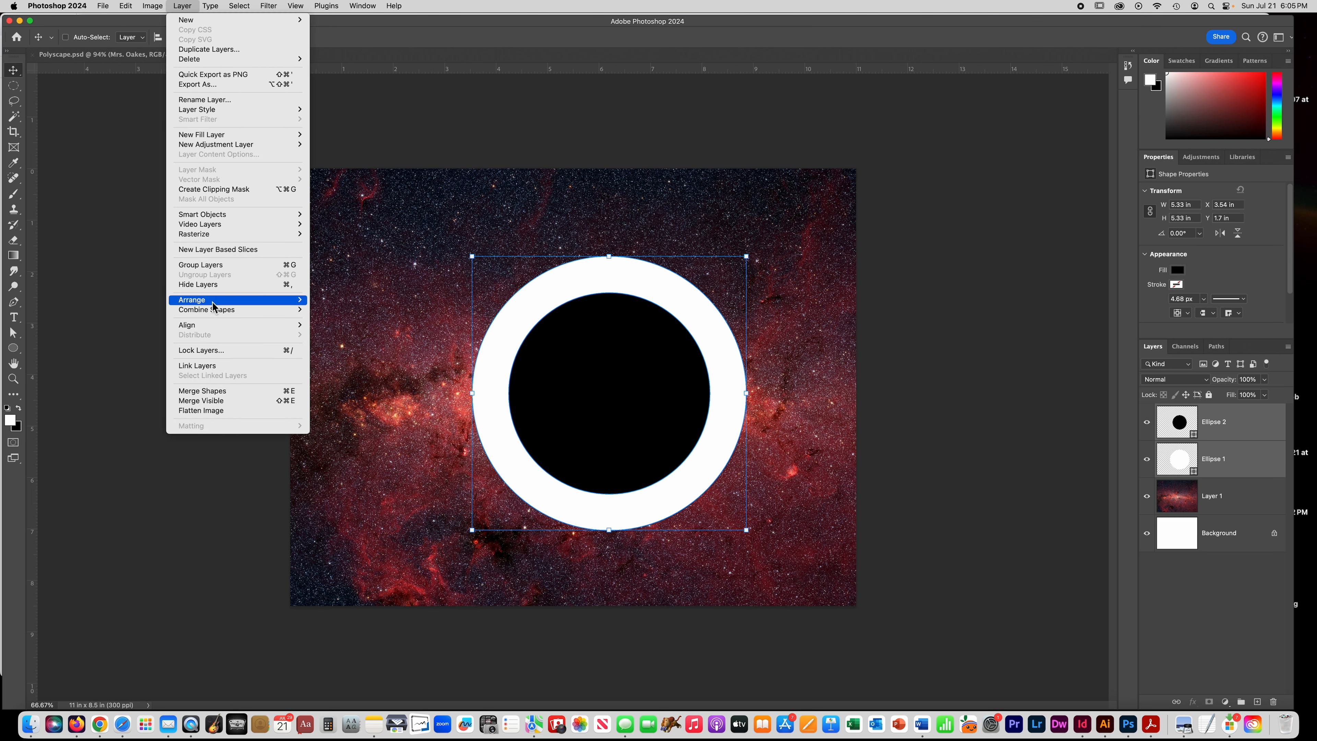
mouse_move(213, 304)
mouse_move(209, 329)
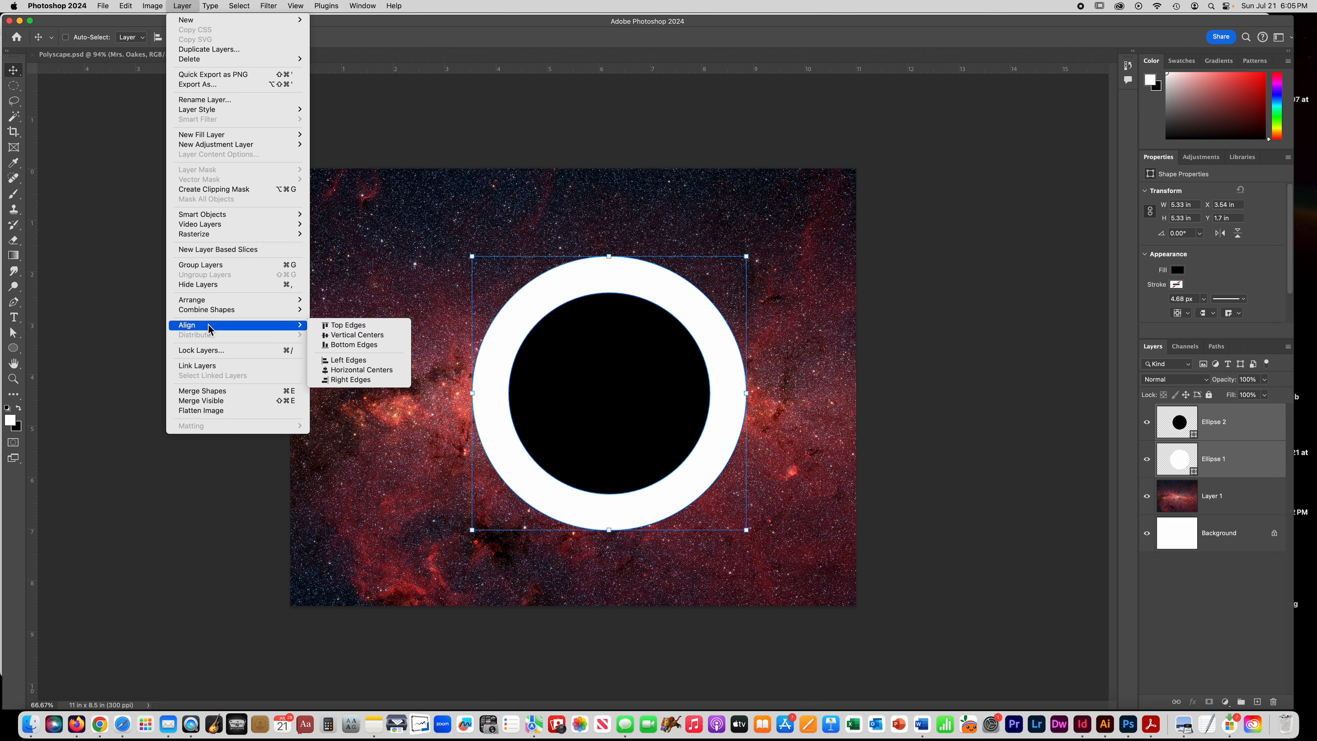
click(347, 336)
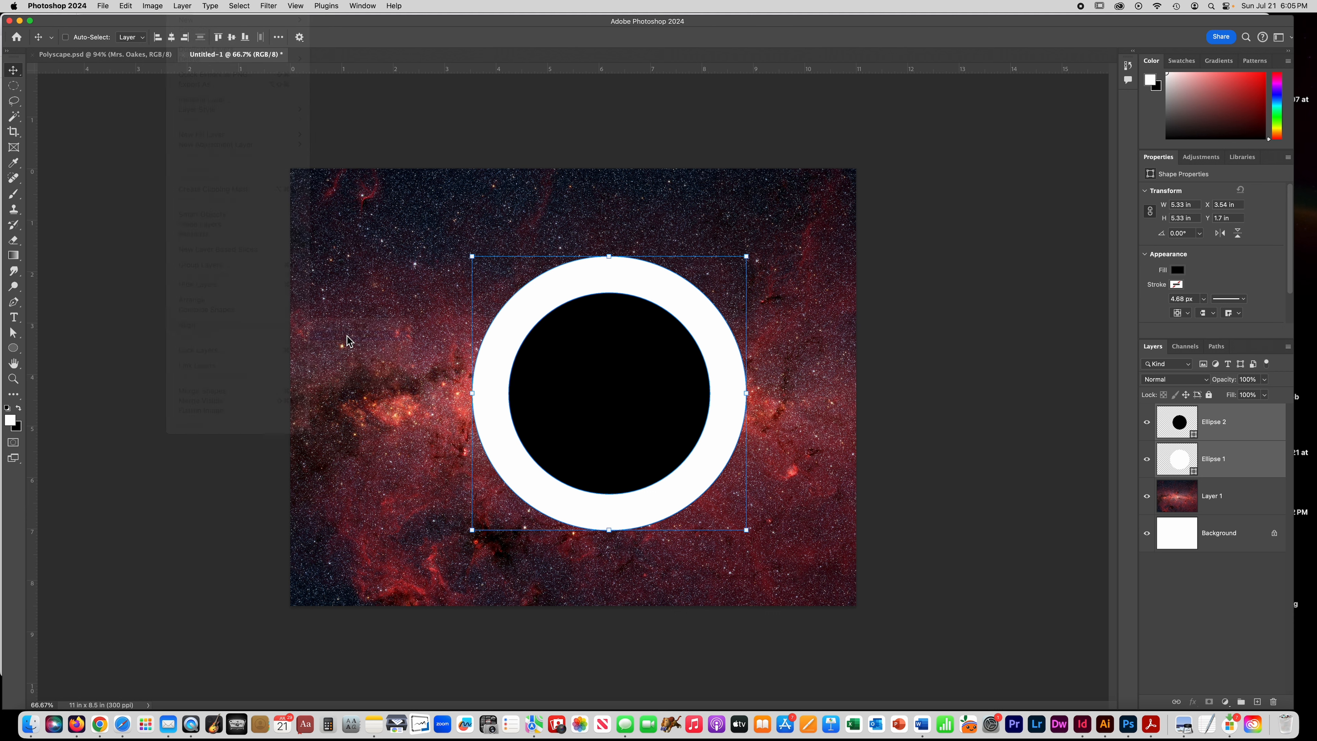
click(182, 6)
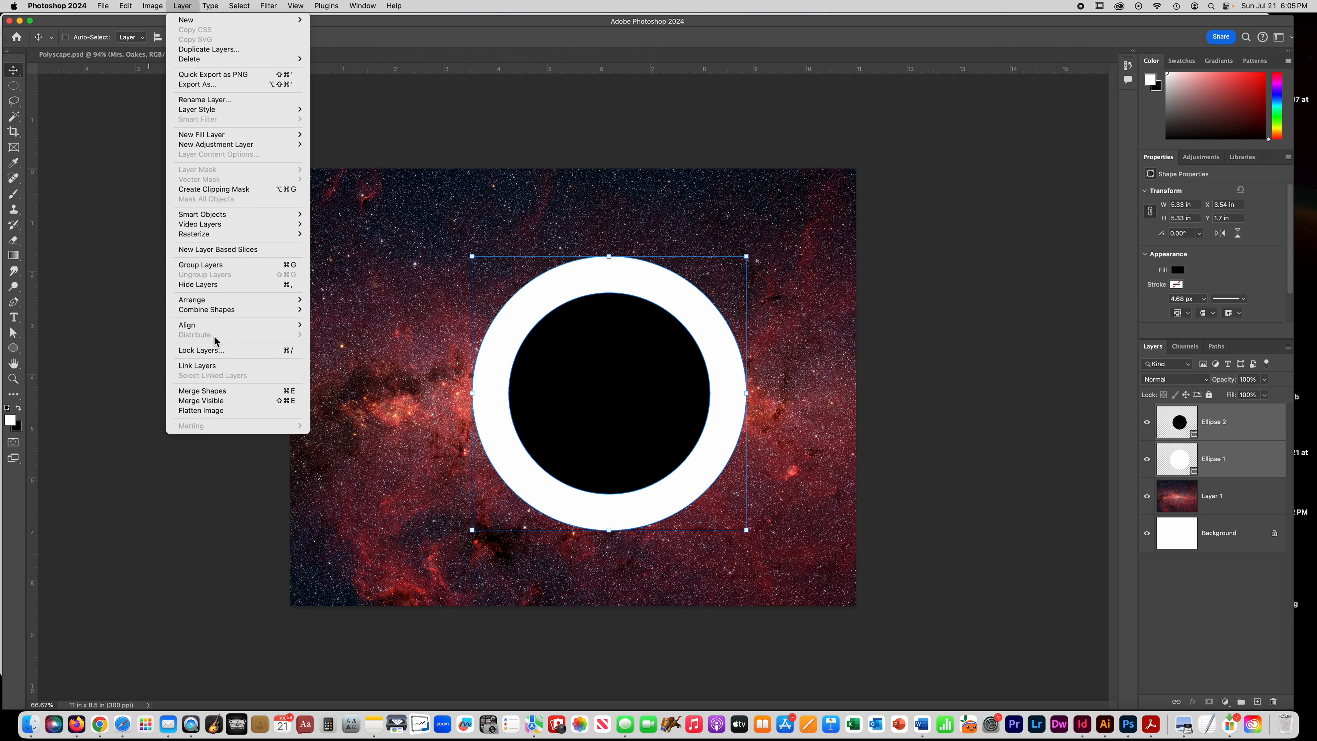
mouse_move(214, 326)
click(347, 371)
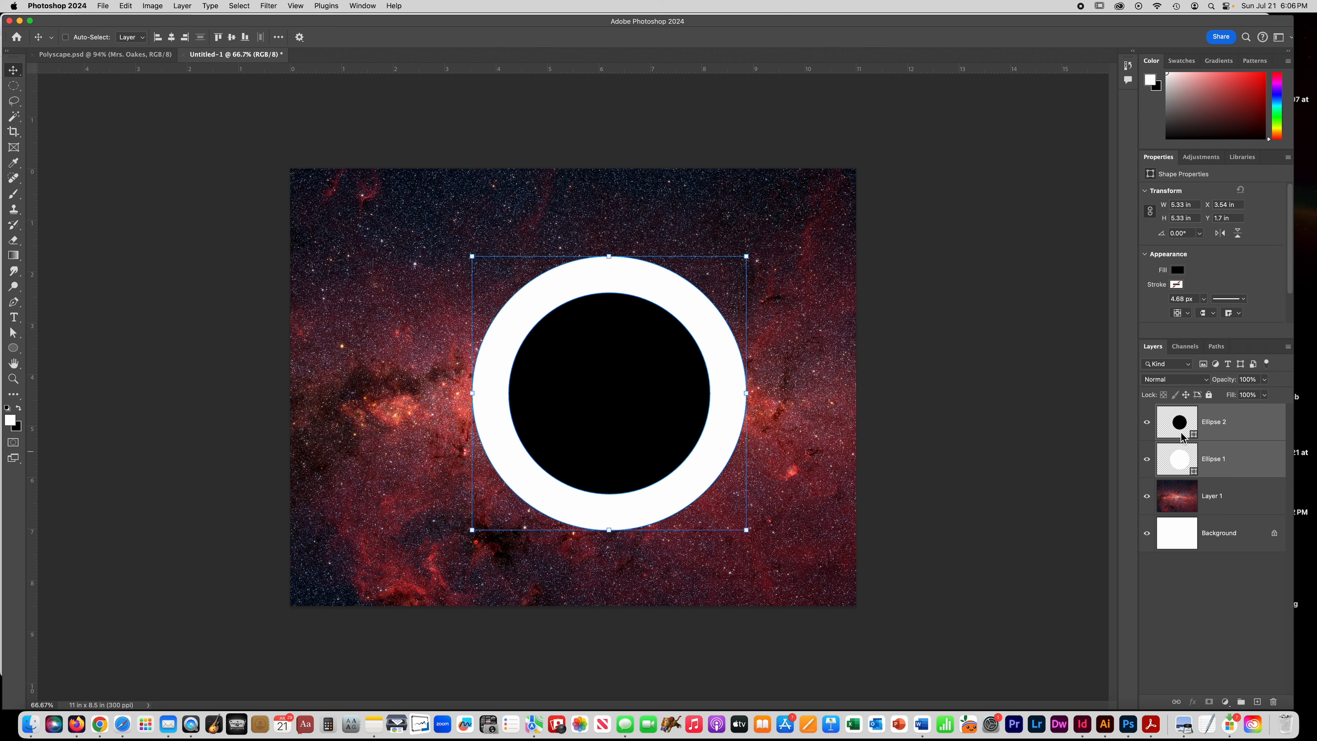
Subtract the front circle from the white circle to form a ring, and move it to about X 3.15 in, Y 1.78 in.
click(186, 6)
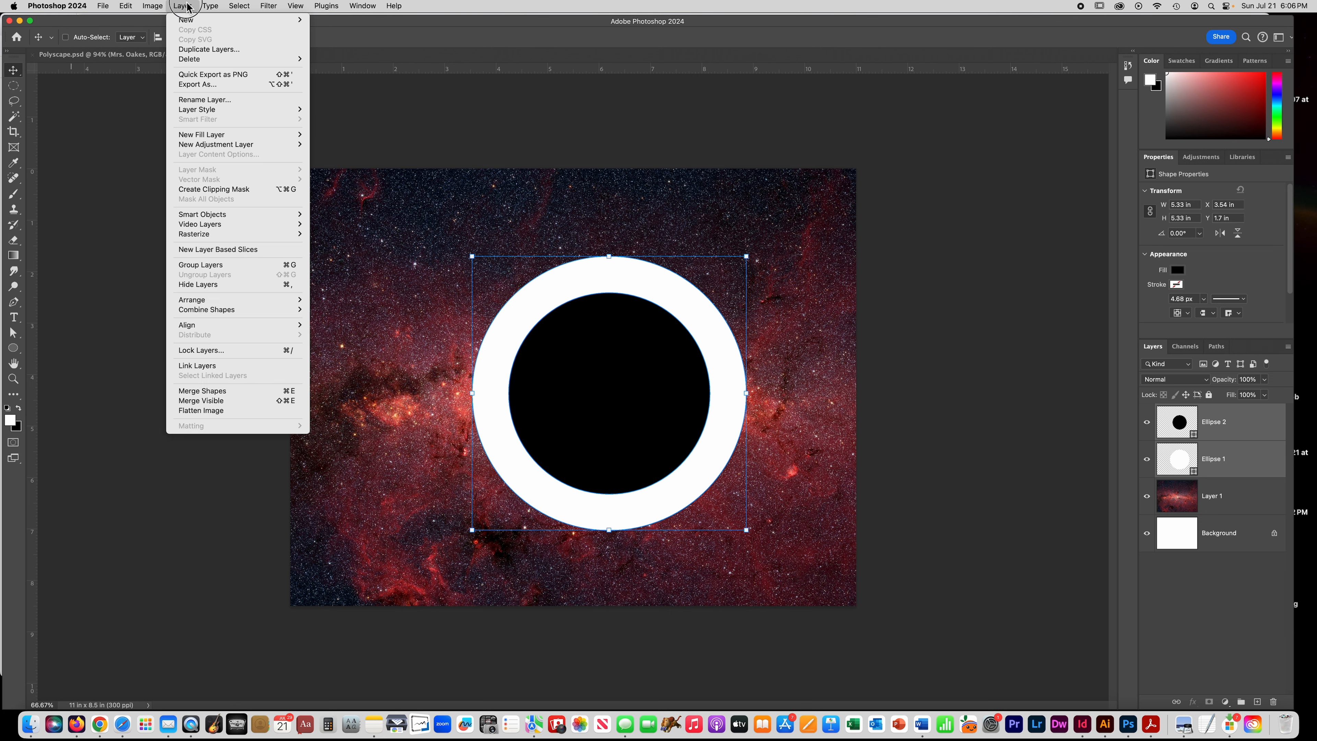
mouse_move(280, 310)
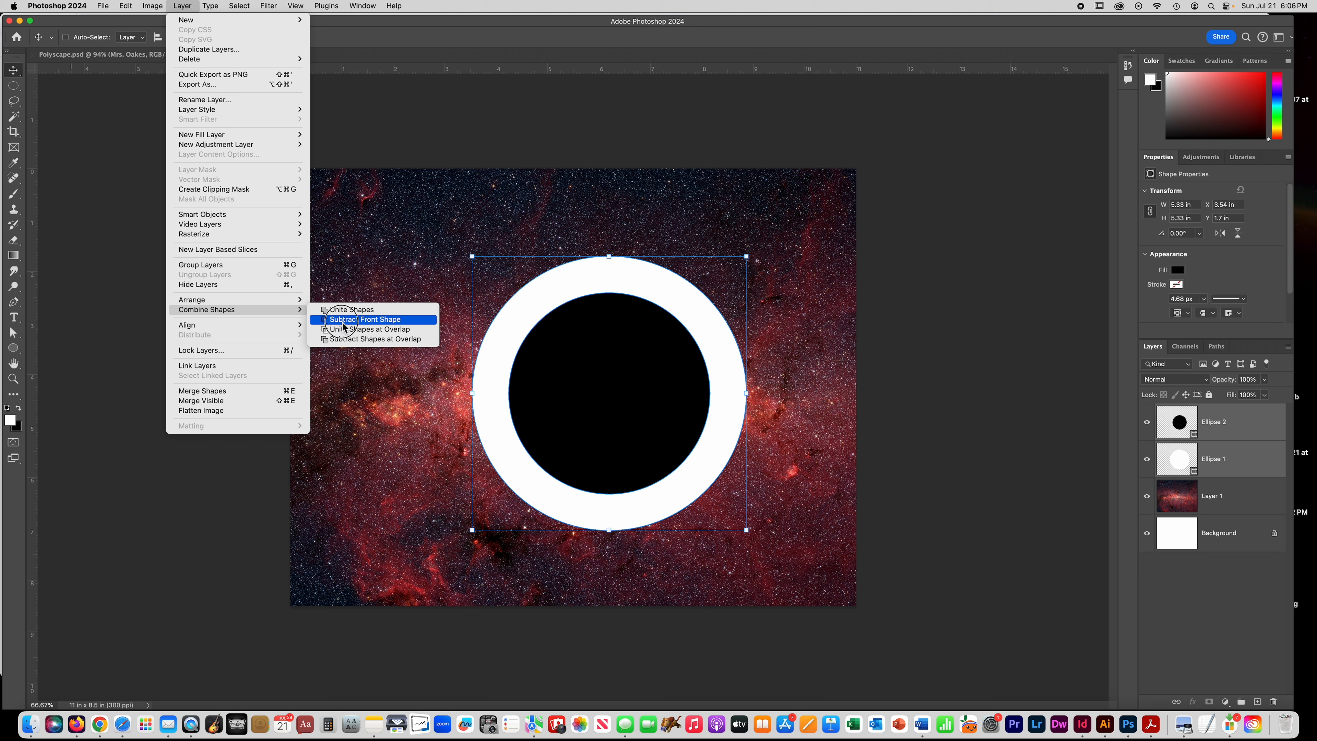
click(356, 320)
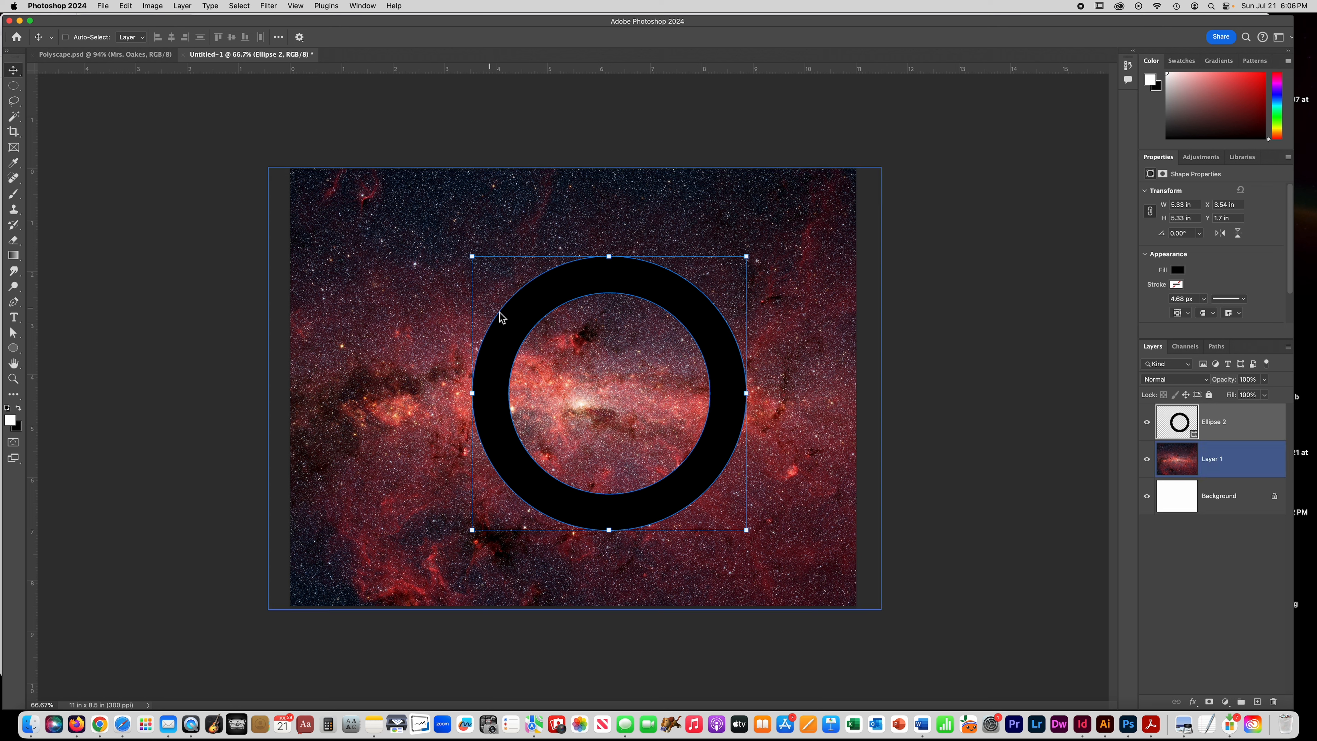
click(507, 314)
mouse_move(507, 314)
mouse_down()
mouse_move(470, 305)
mouse_move(485, 318)
mouse_up()
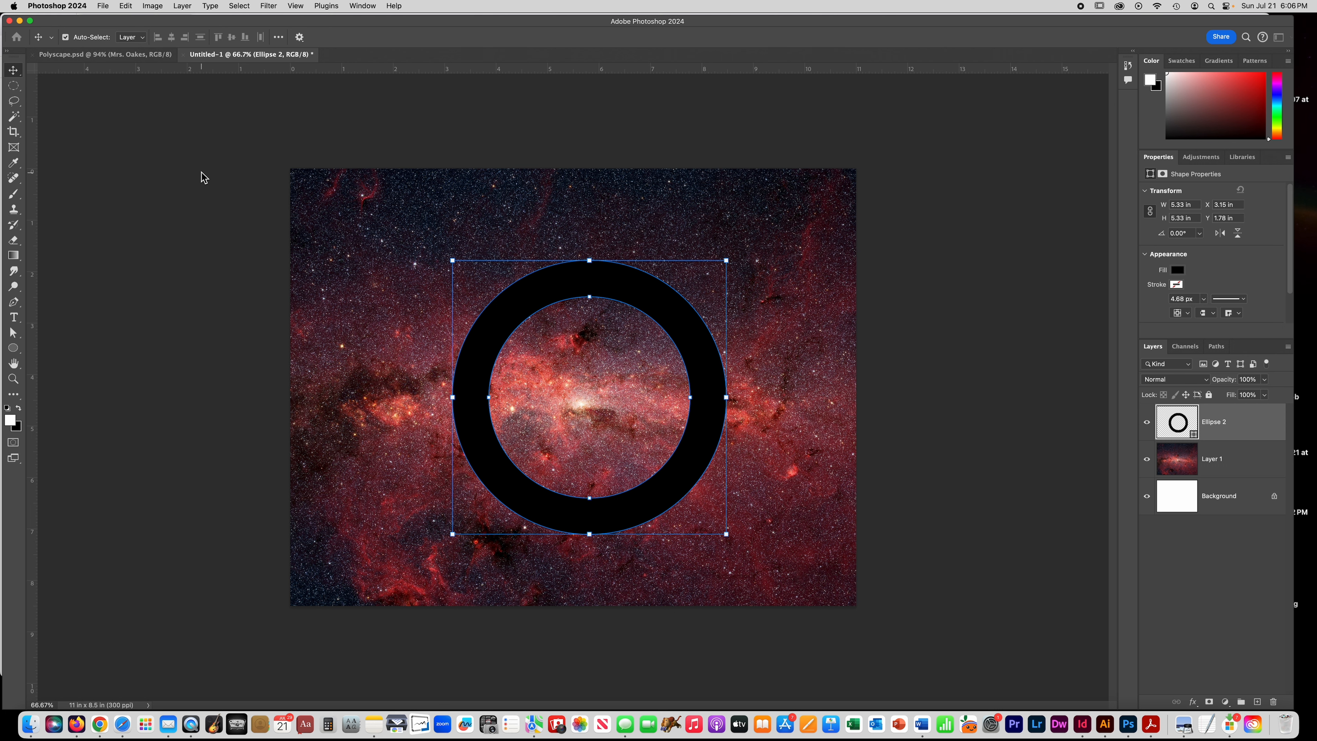
Copy the whole polar-lights-5858656_1920.jpg image from Downloads into the Untitled-1 composition, closing the source file.
key(super+o)
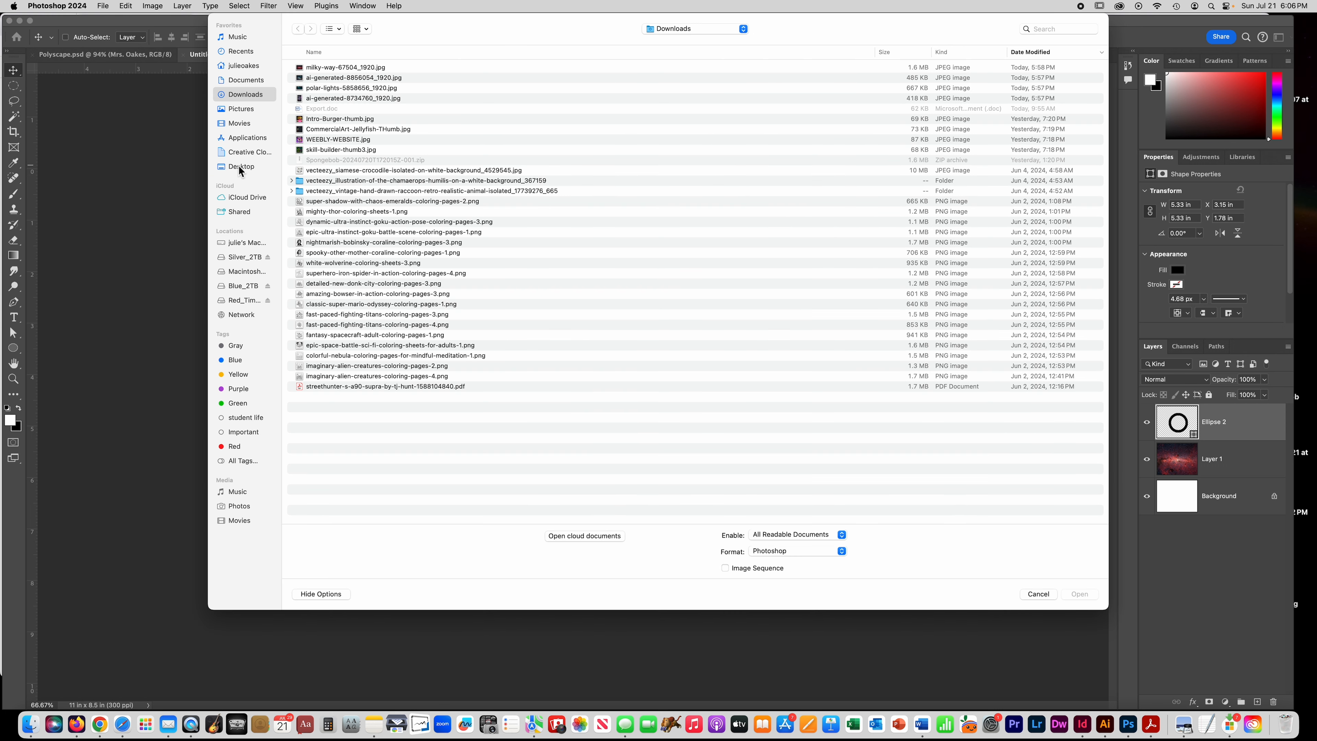
double_click(323, 90)
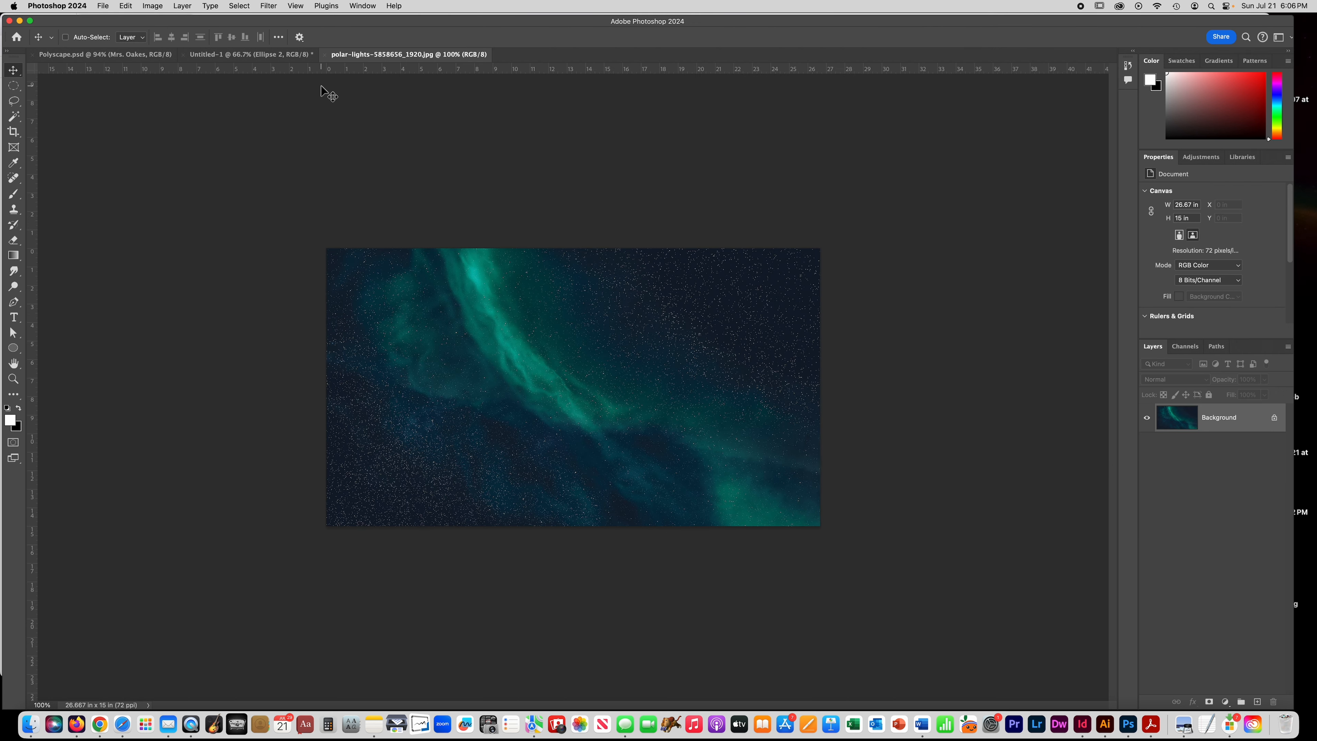
key(super+a)
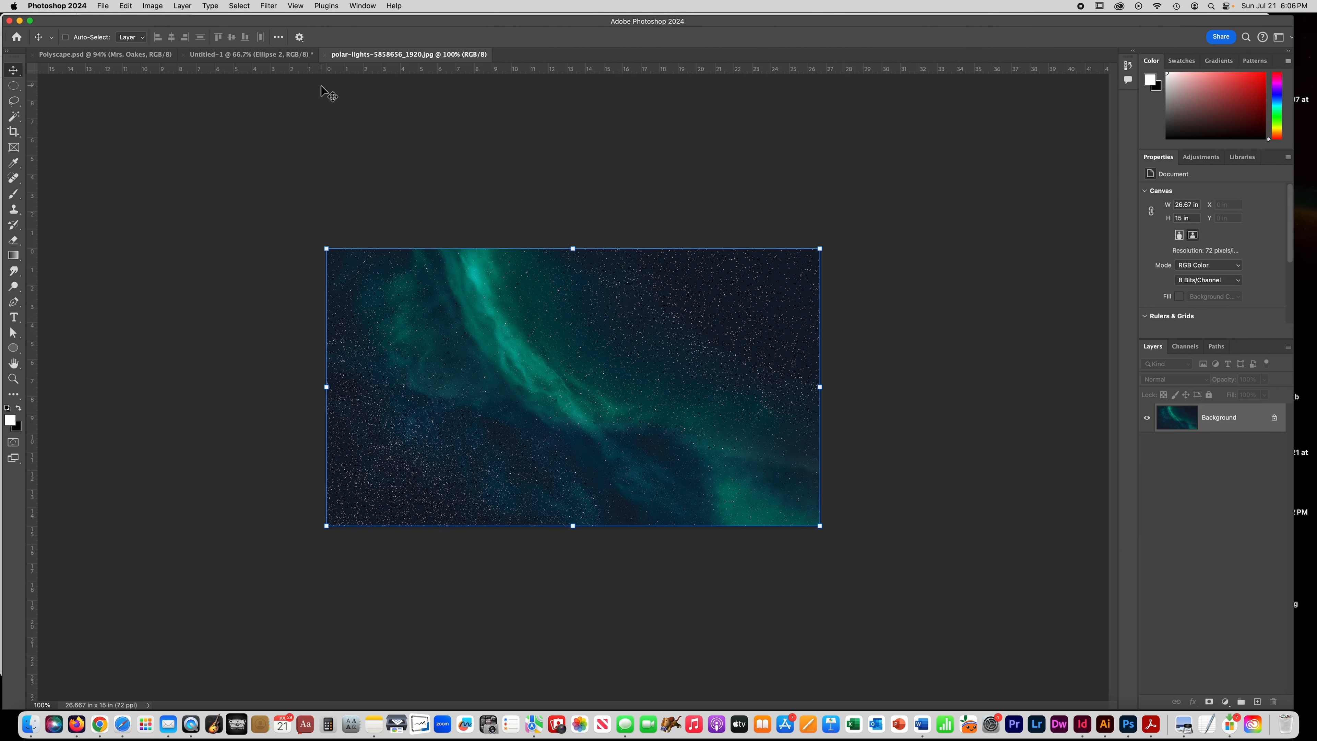
click(15, 87)
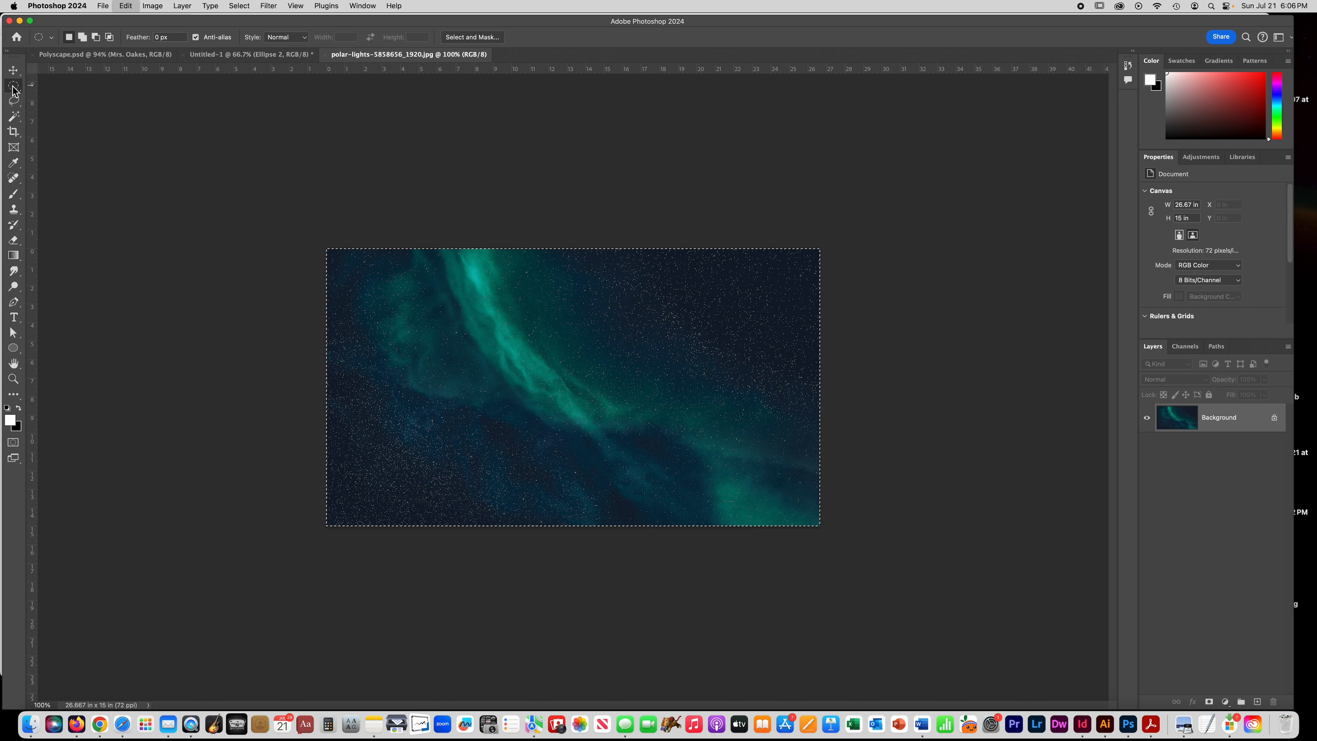
click(324, 54)
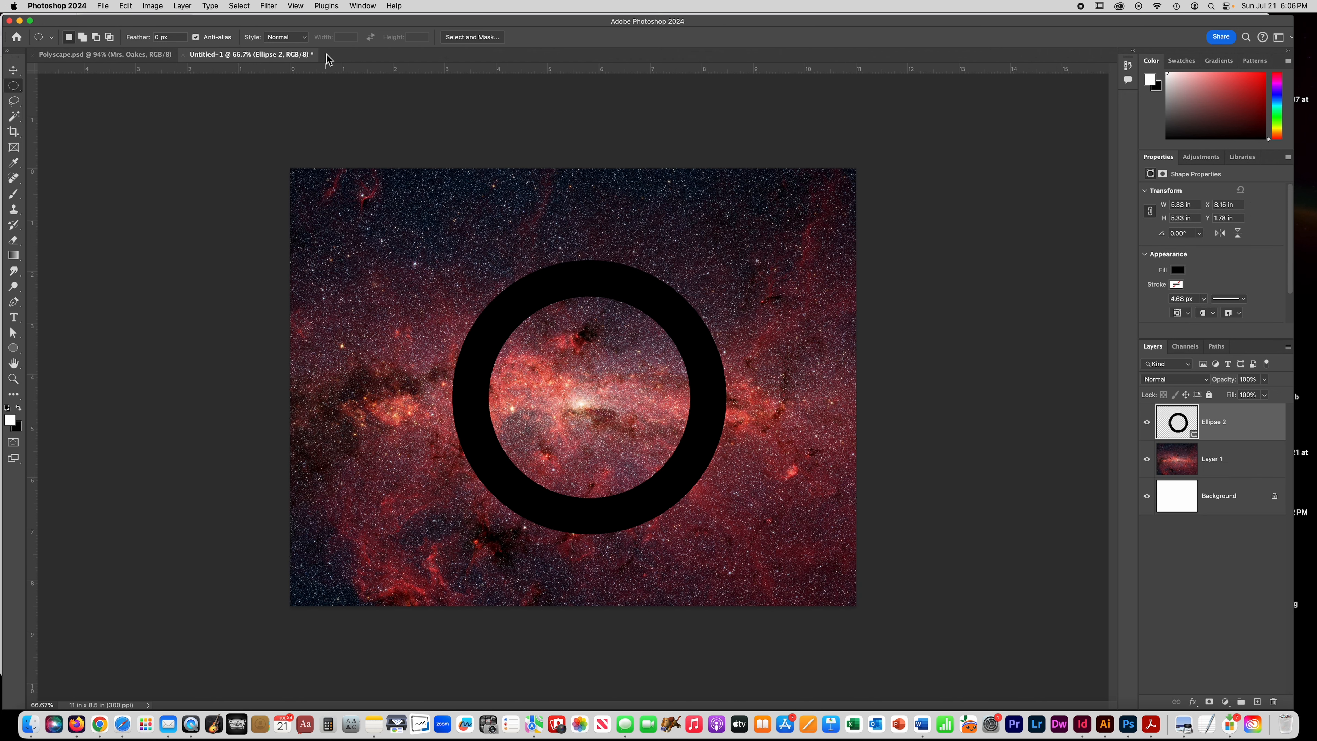
key(super+v)
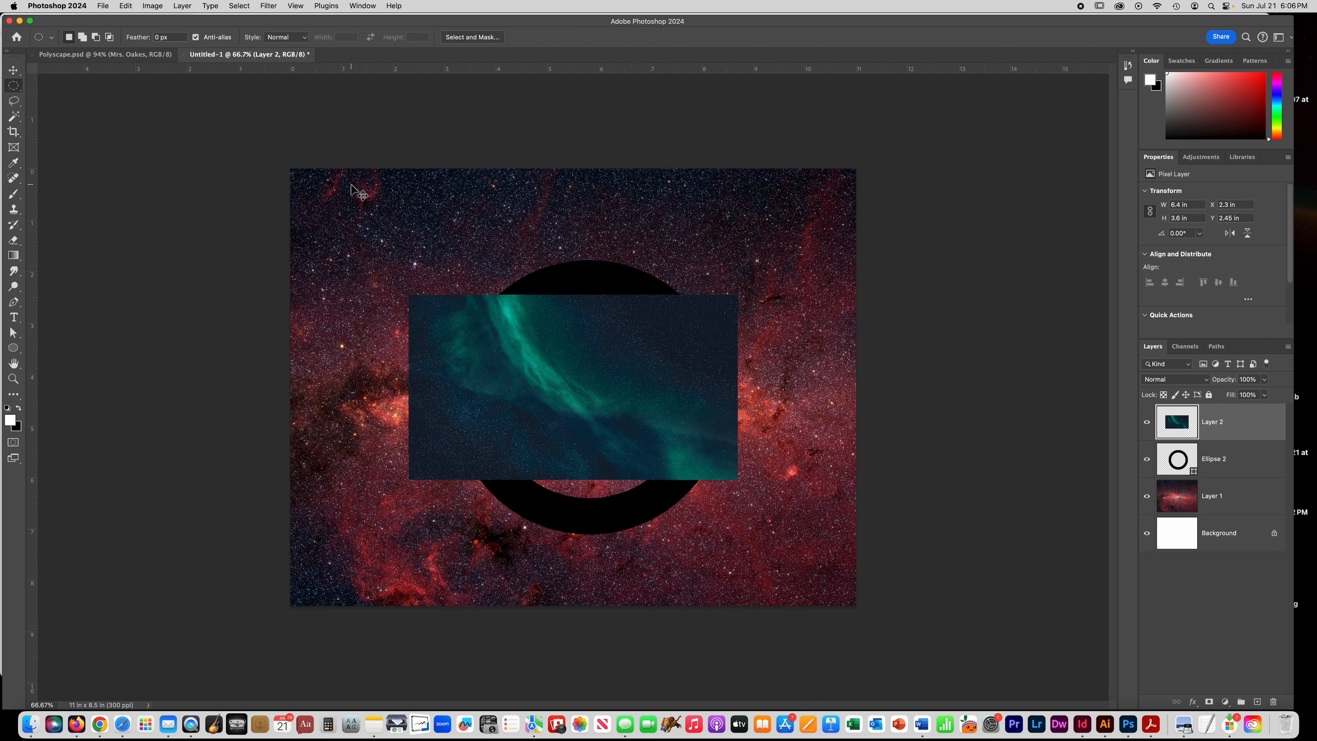
Scale the pasted aurora image to about 154% and position it so it covers the whole ring.
click(13, 70)
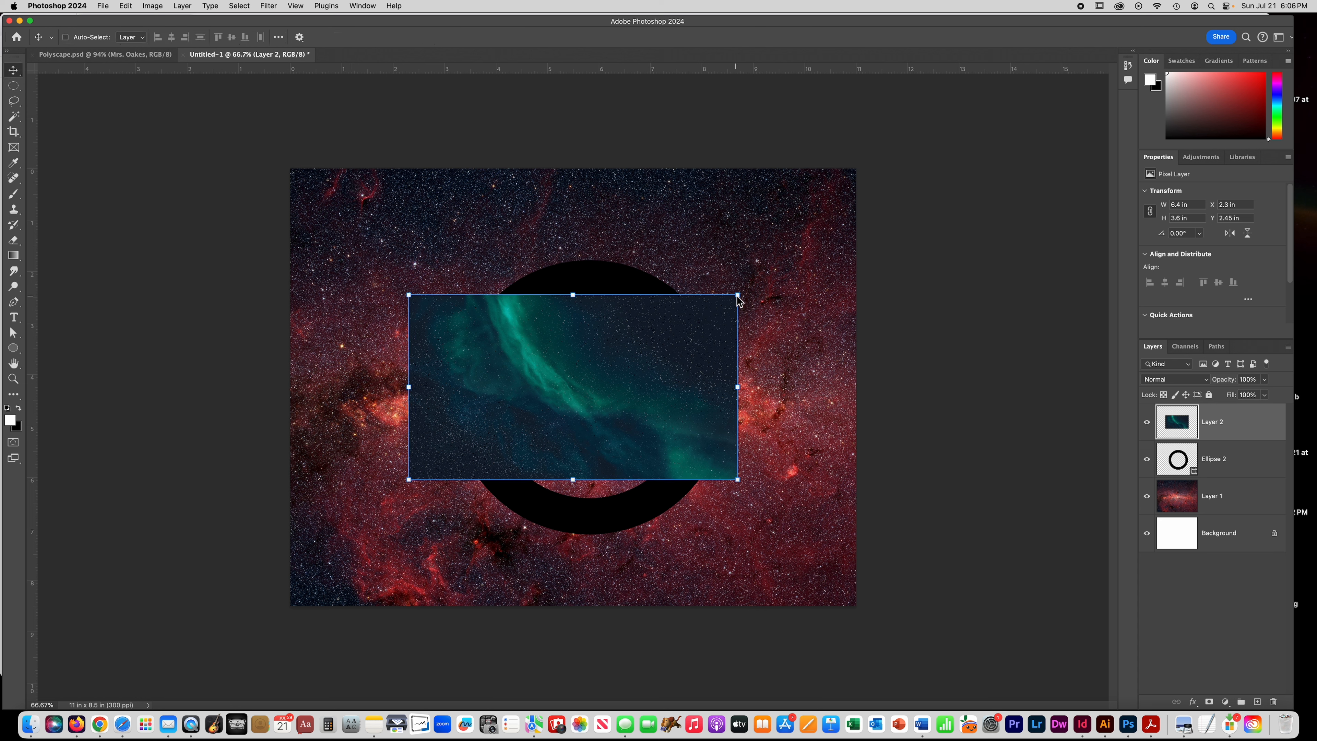
drag(737, 295, 808, 255)
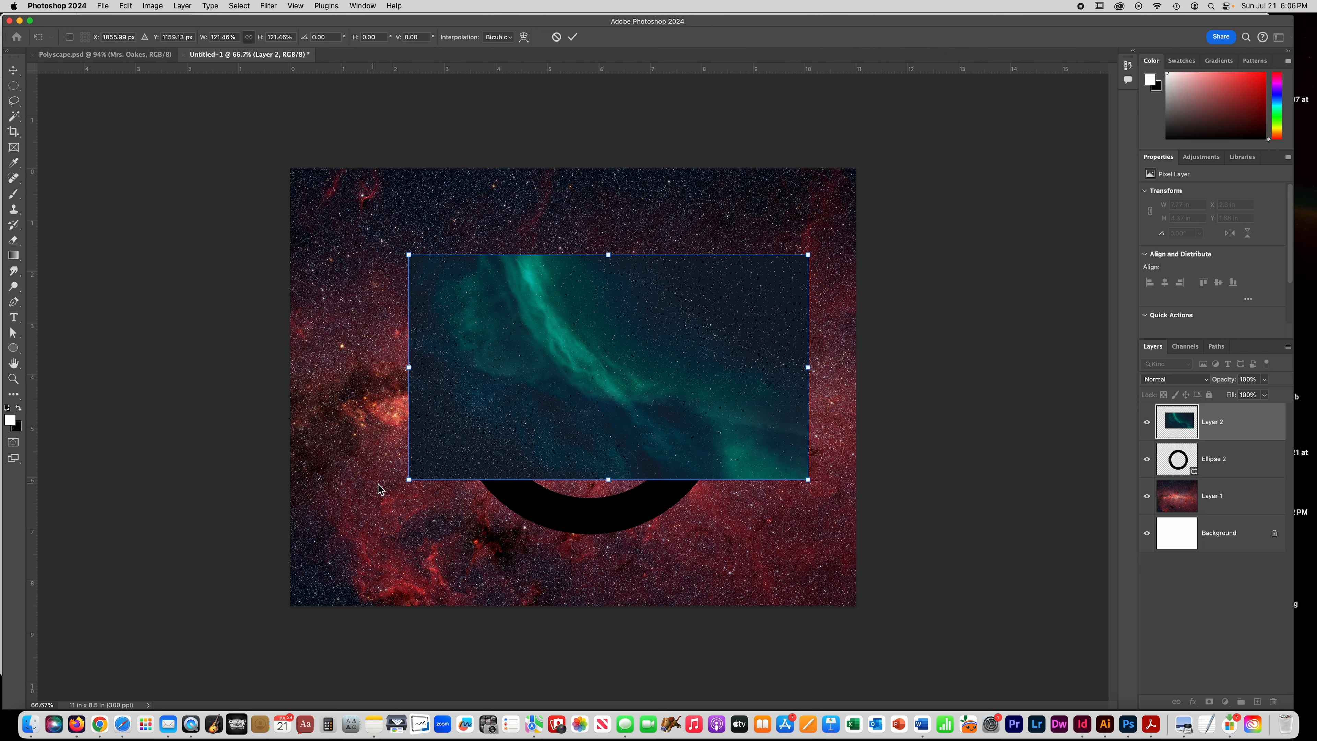
drag(414, 483, 306, 542)
drag(418, 446, 444, 456)
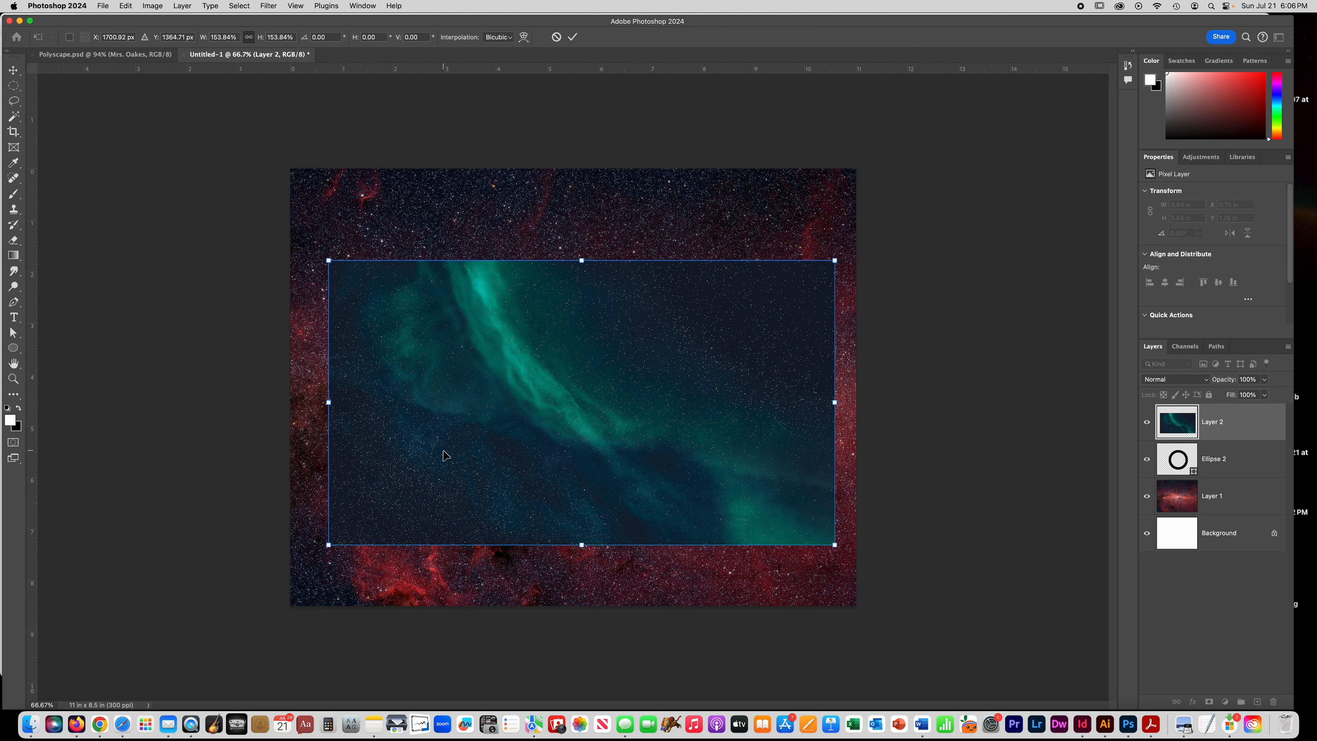
click(572, 37)
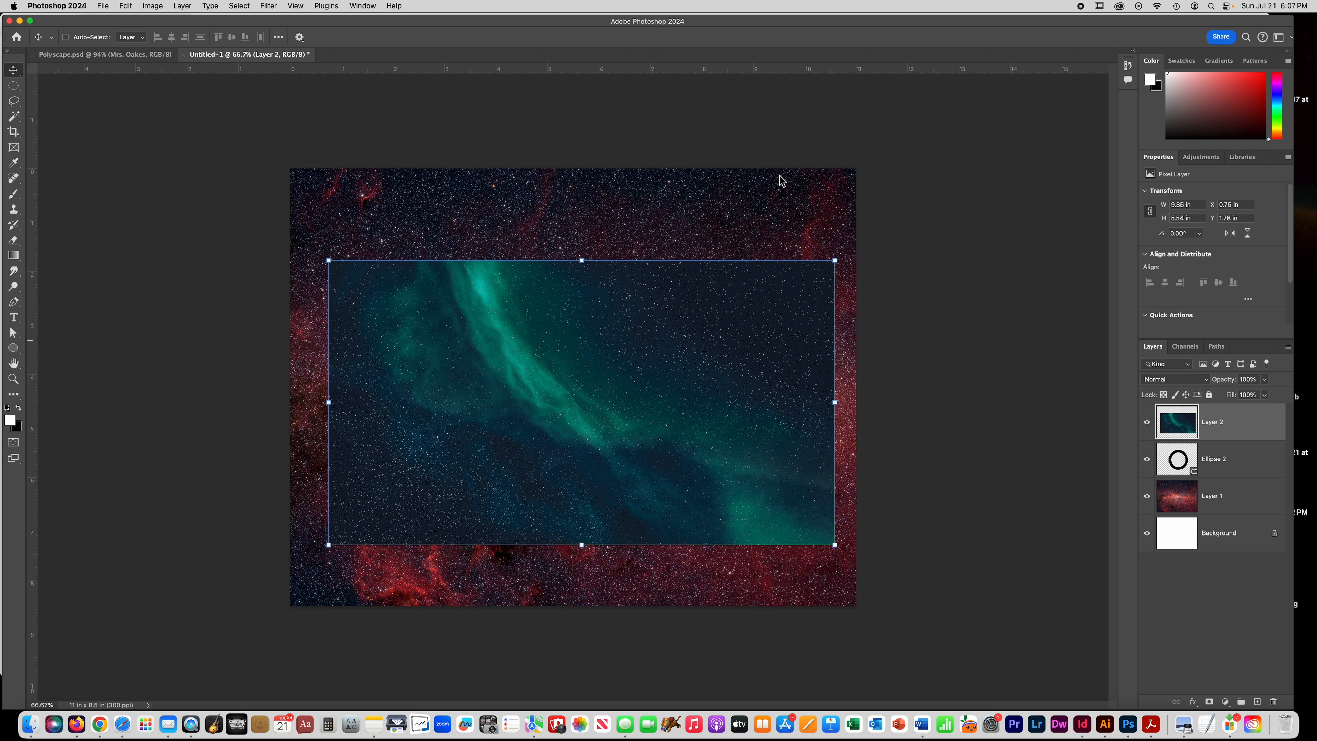
Create a clipping mask so the aurora image fills only the Ellipse 2 ring shape.
click(182, 6)
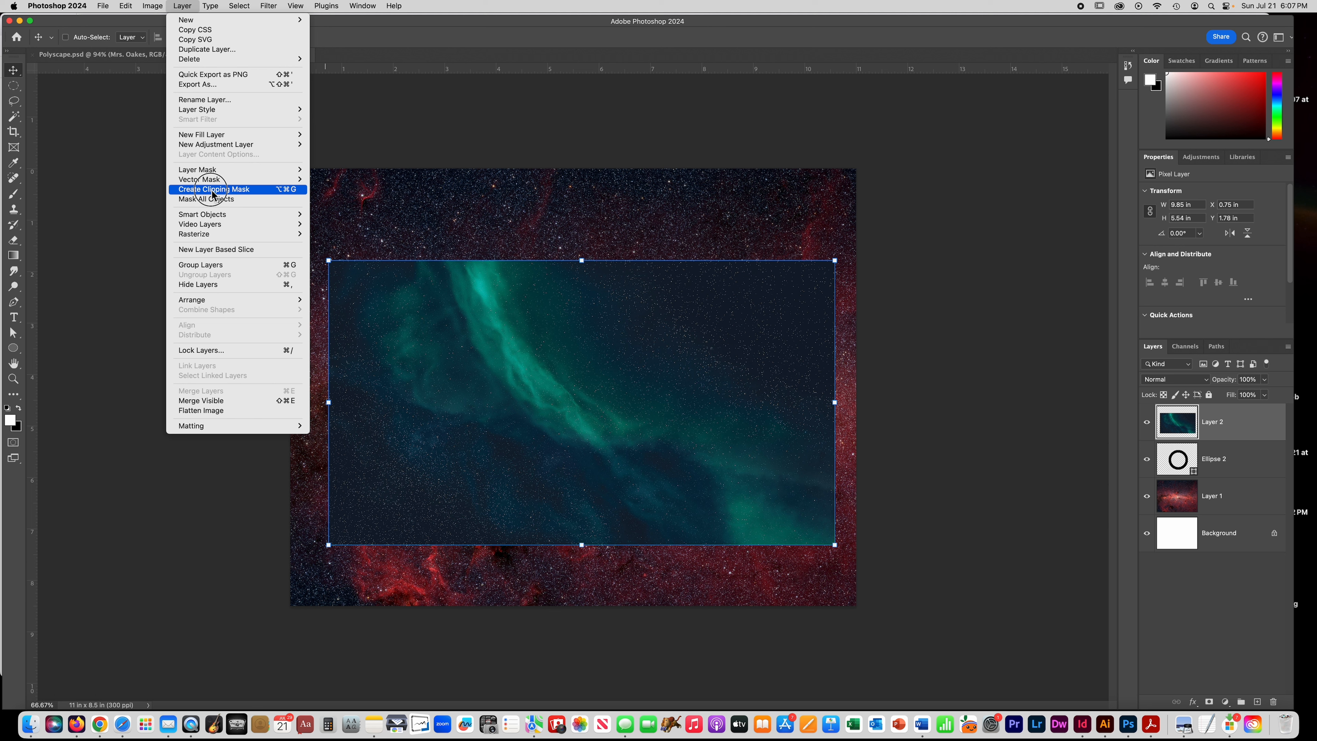
click(182, 6)
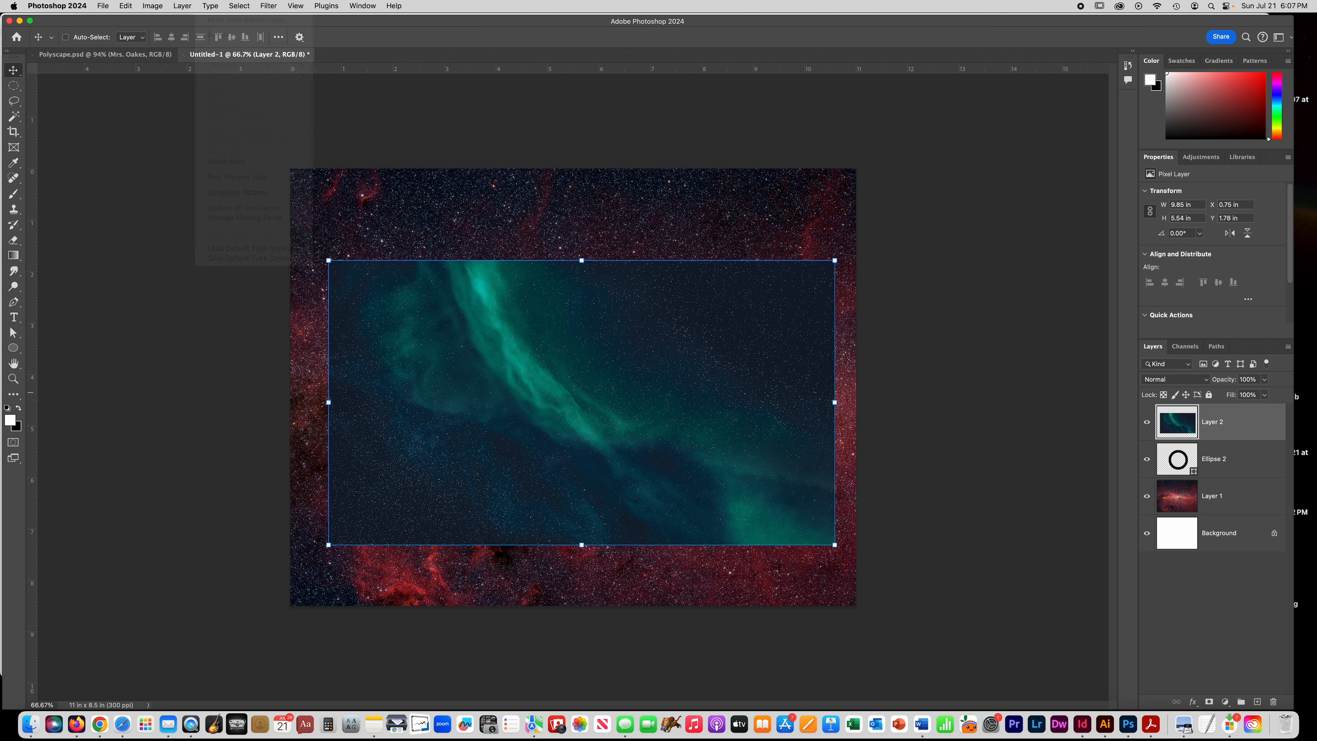
click(1288, 347)
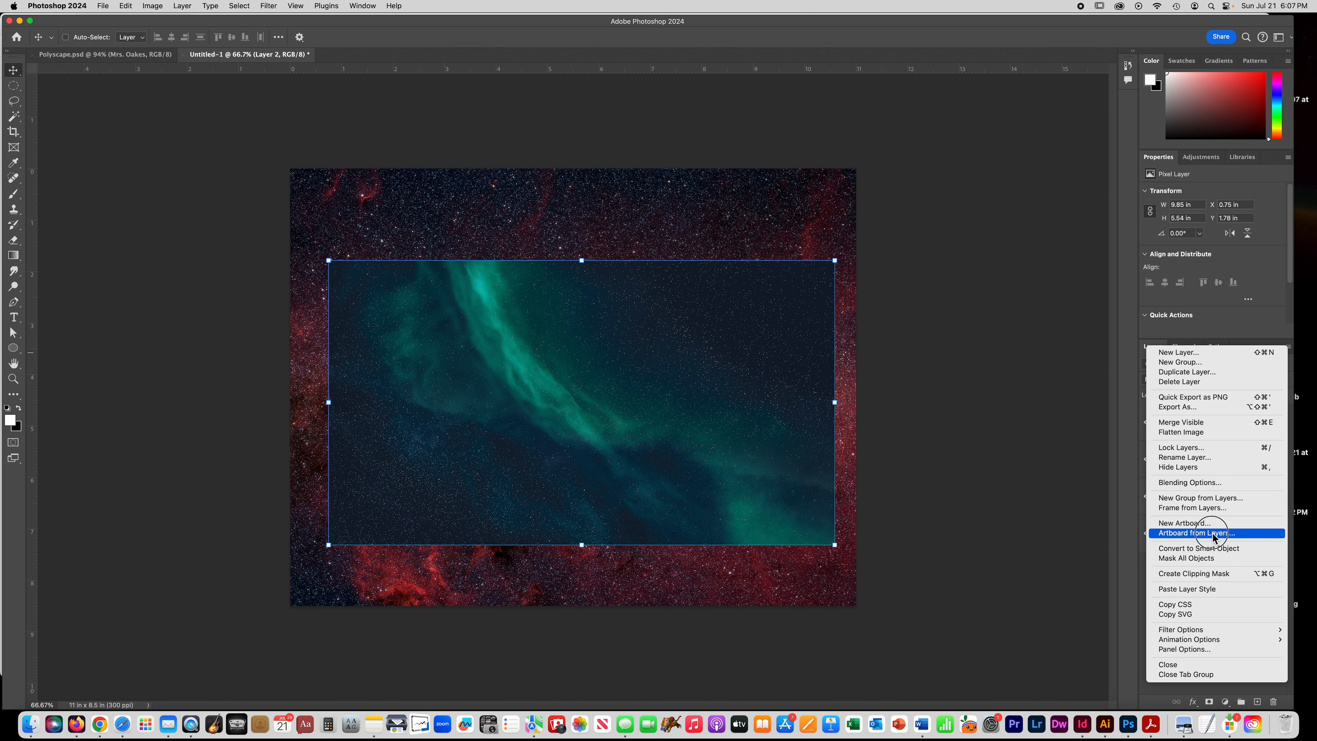
click(1210, 574)
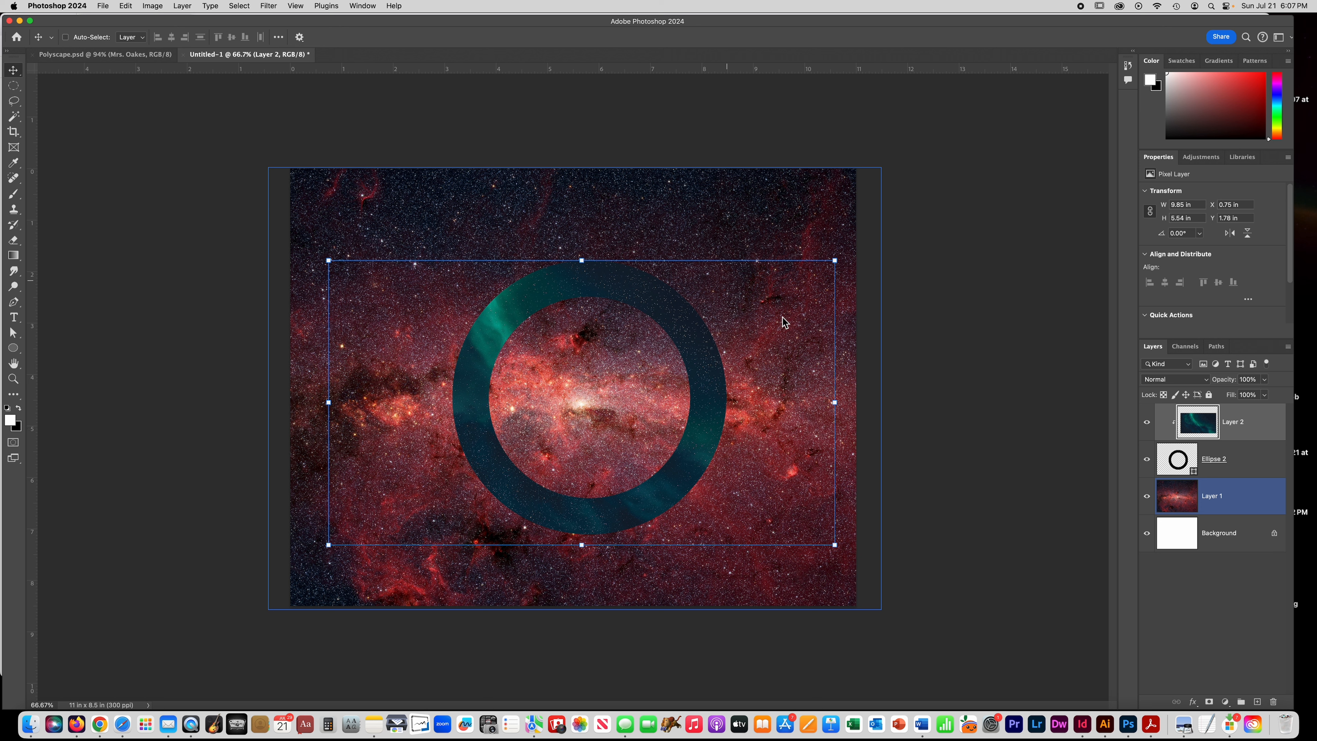
Group Layer 2 with Ellipse 2 and shift the grouped ring slightly to the left on the canvas.
click(1238, 461)
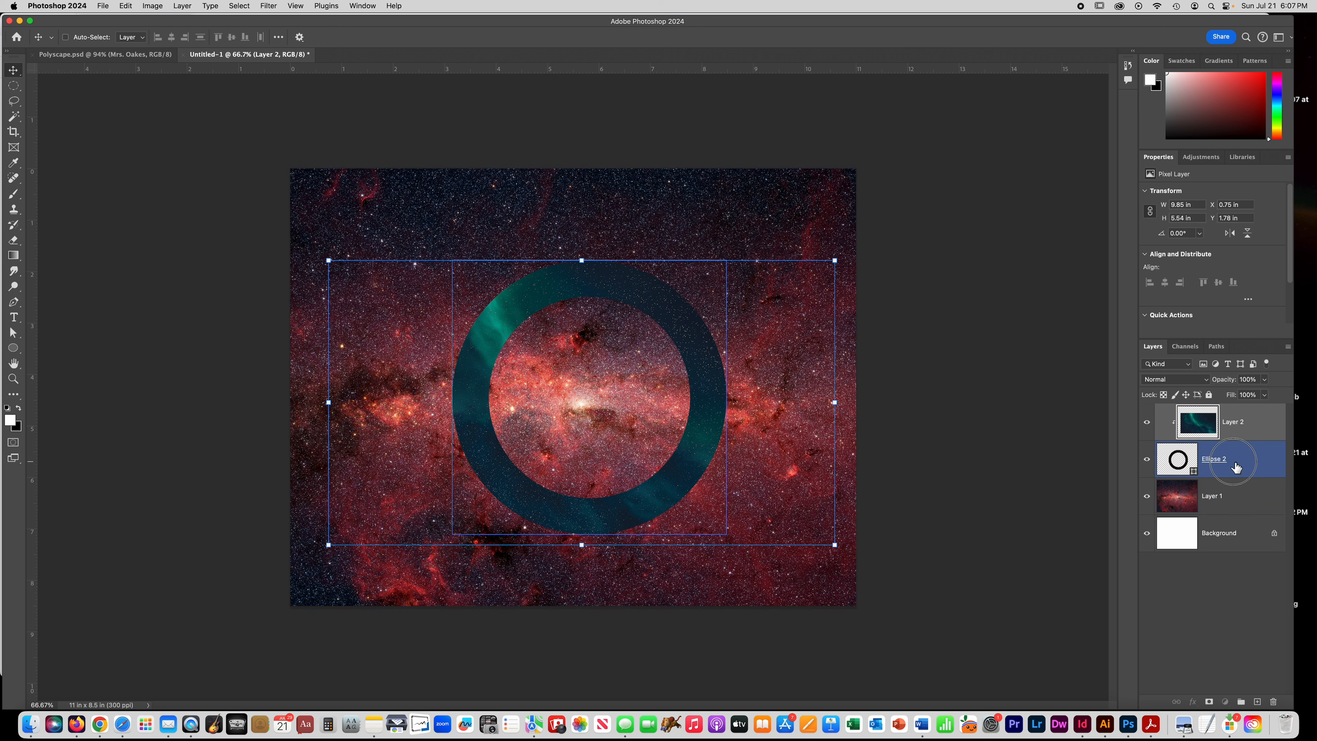
shift+click(1243, 437)
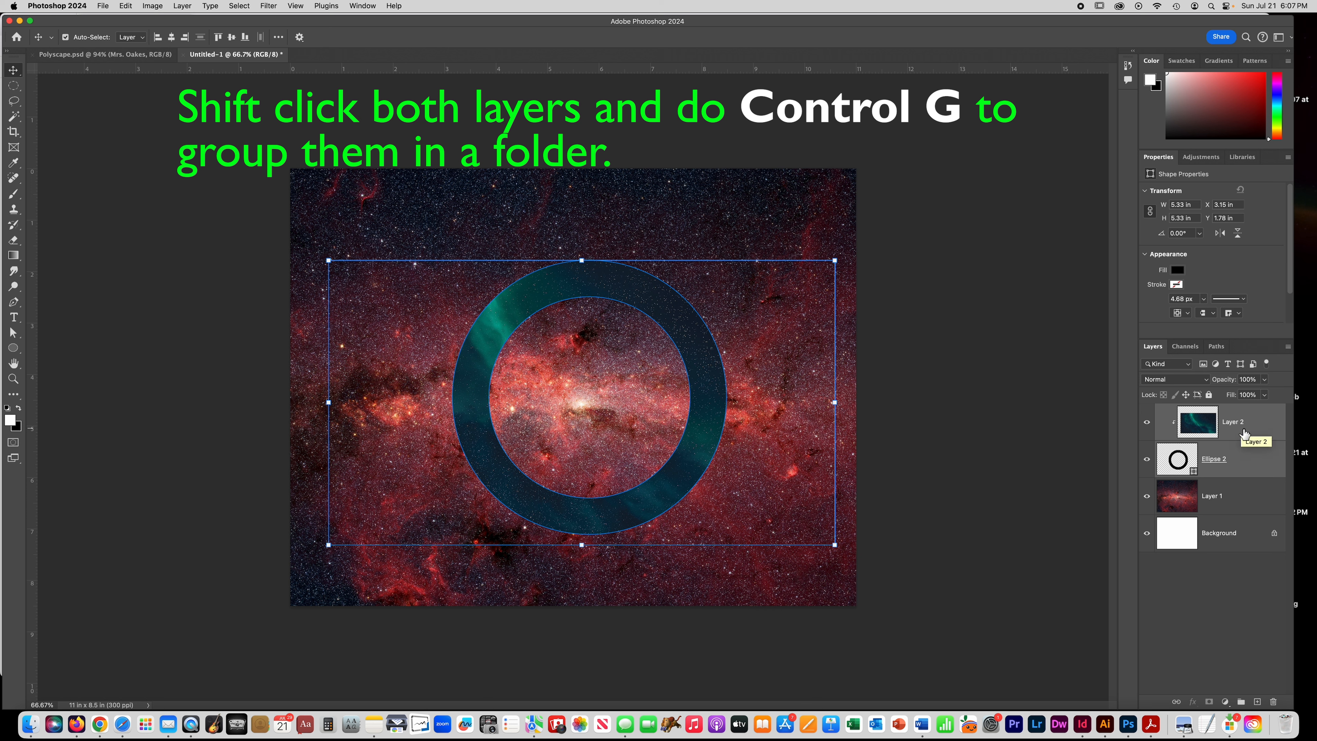
key(super+g)
click(1147, 411)
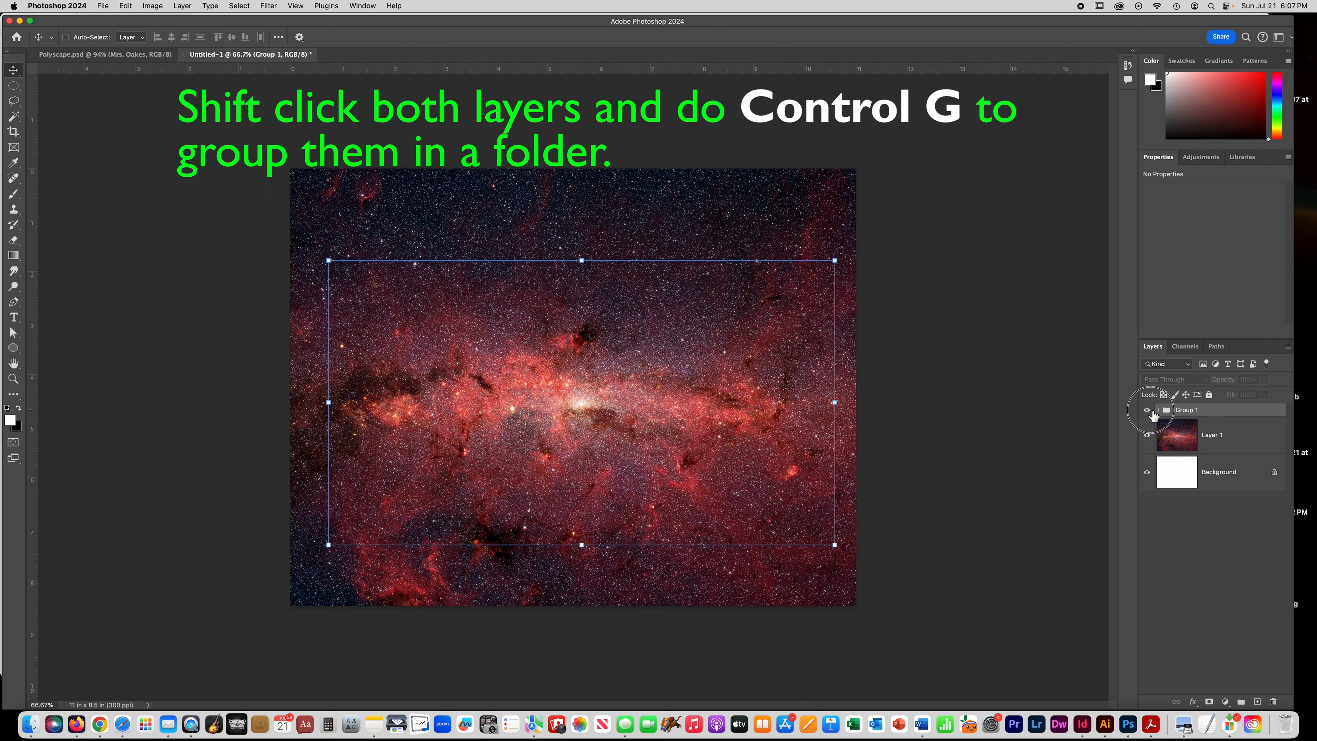
click(1148, 410)
click(13, 71)
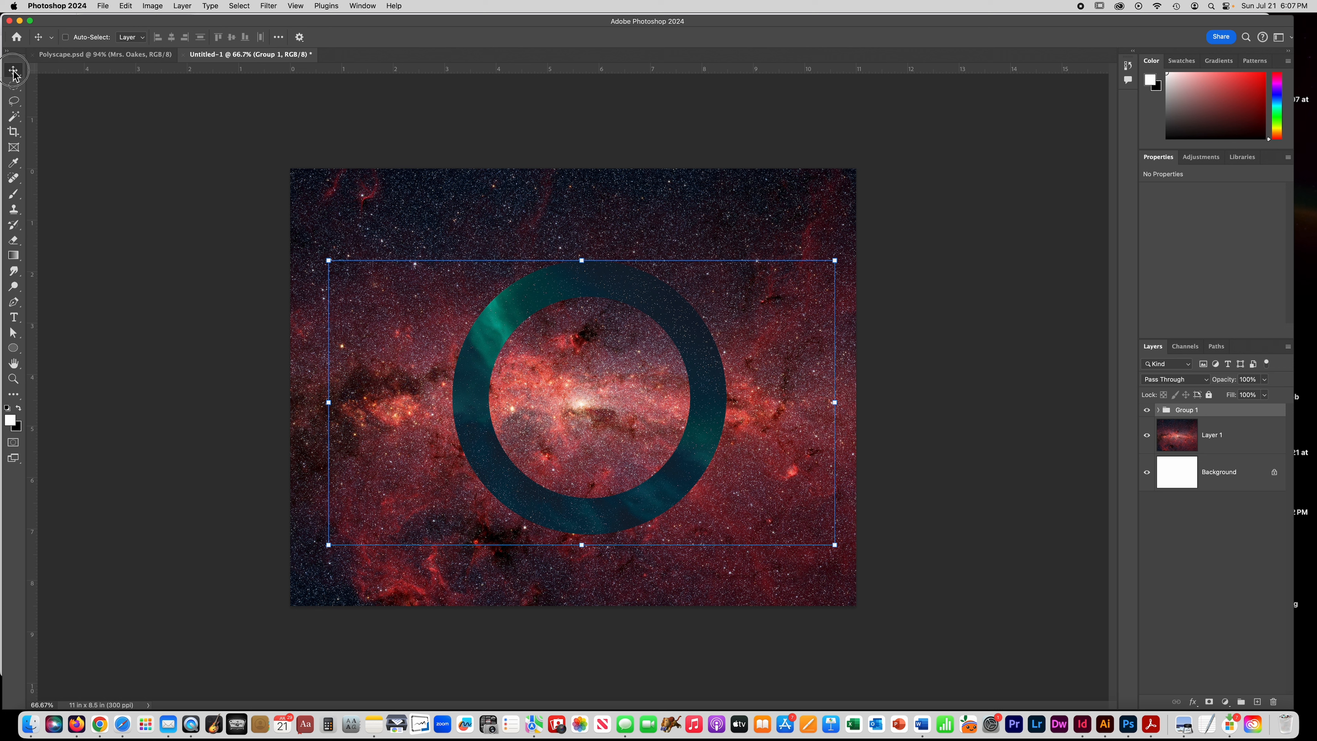
mouse_move(542, 335)
mouse_down()
mouse_move(520, 306)
mouse_move(653, 284)
mouse_move(417, 345)
mouse_move(581, 309)
mouse_move(531, 333)
mouse_move(542, 333)
mouse_up()
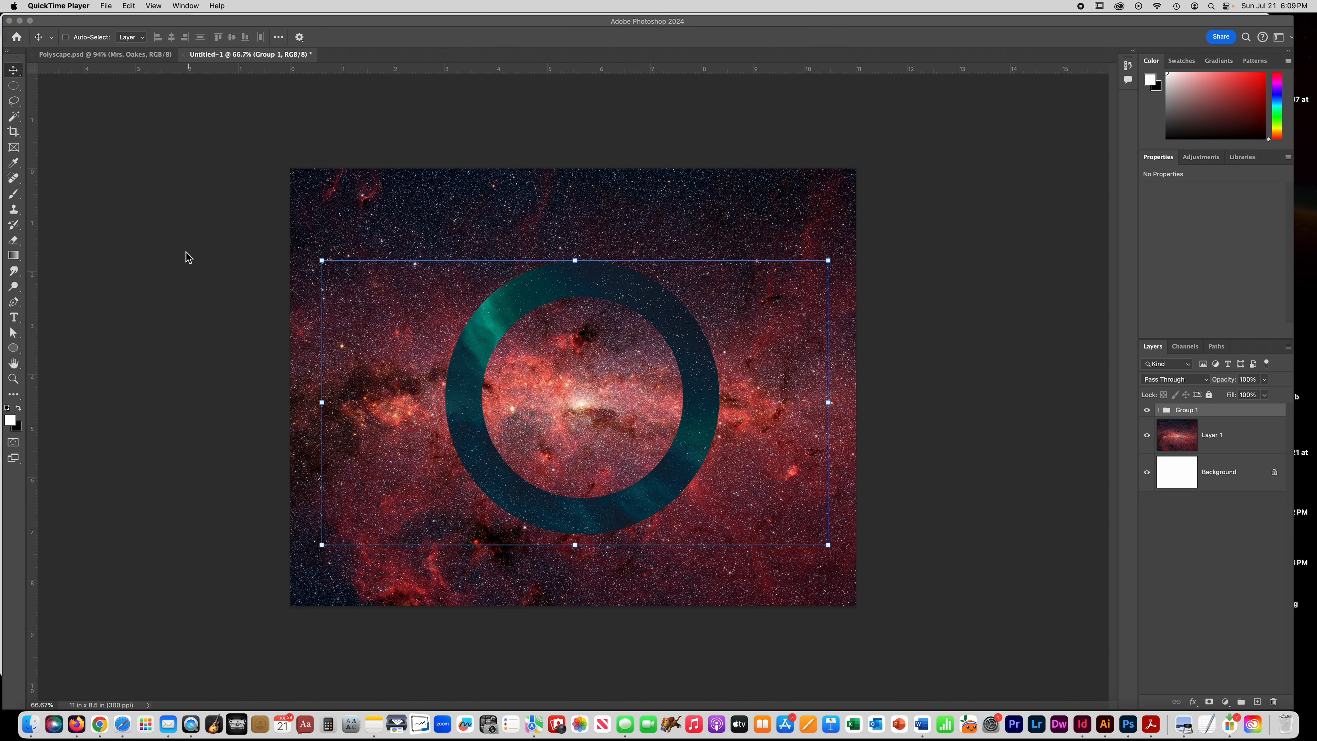
Draw a black triangle about 3.63 in wide and 3.15 in high, and move it to the middle of the ring.
click(14, 350)
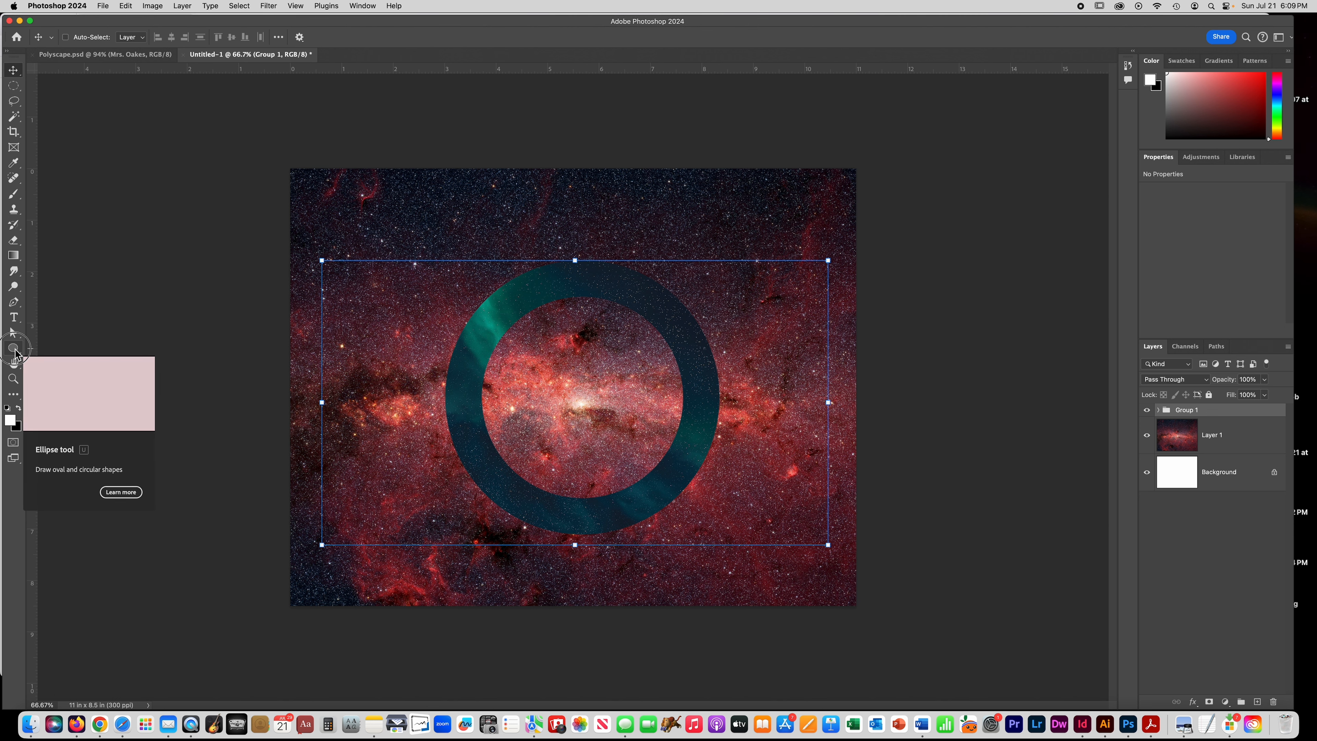
drag(18, 355, 41, 369)
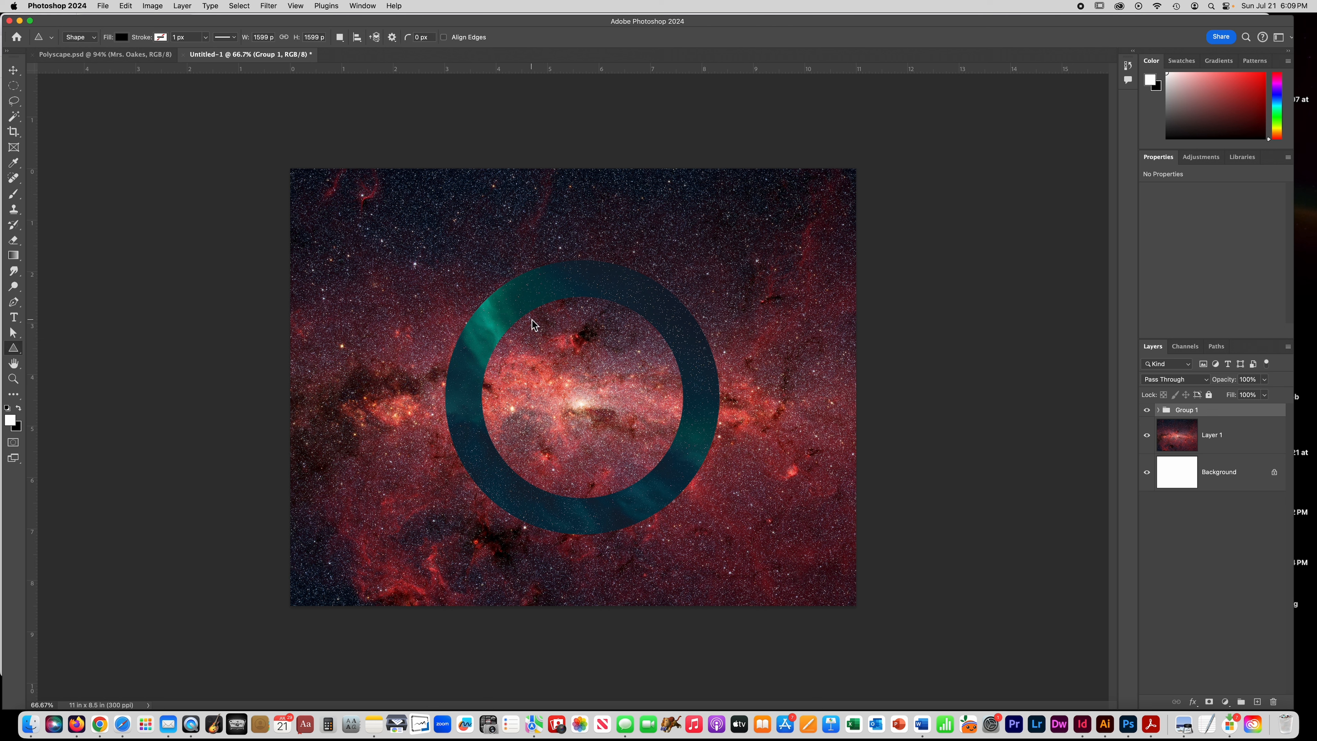
drag(539, 317, 741, 579)
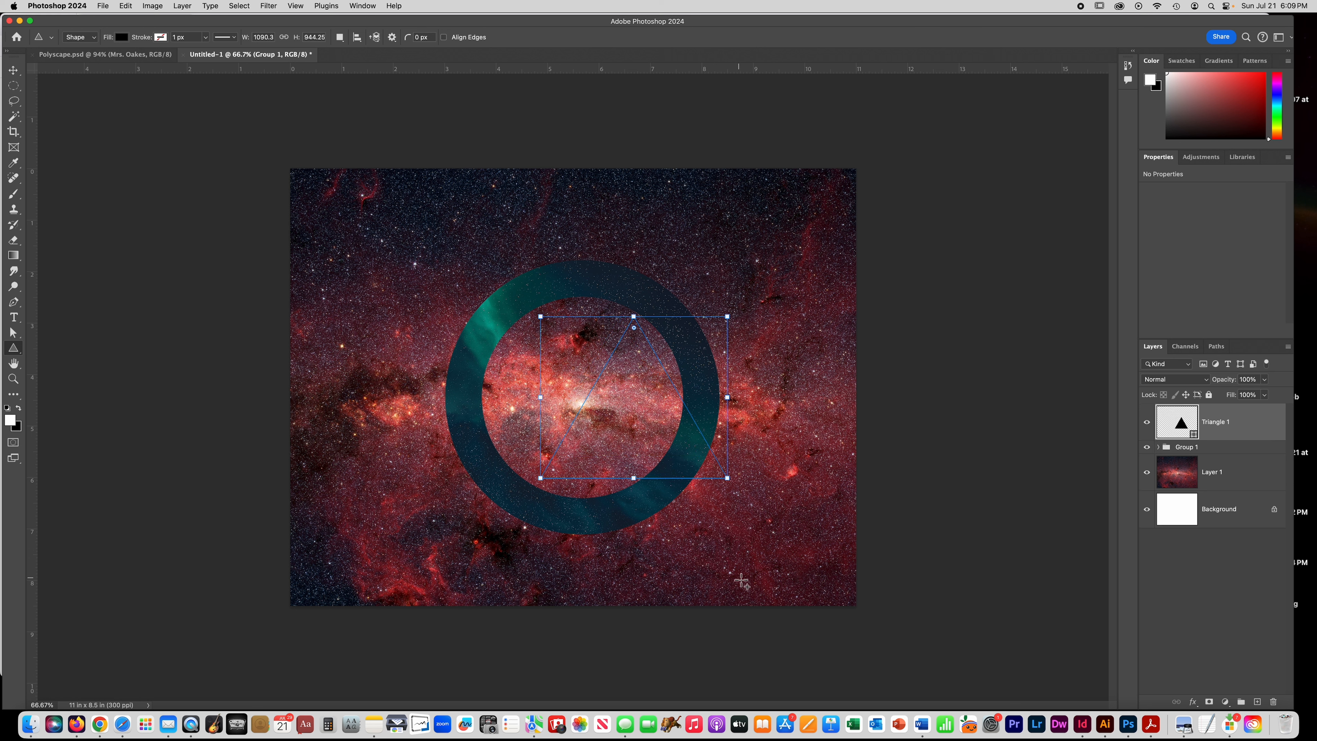
click(14, 71)
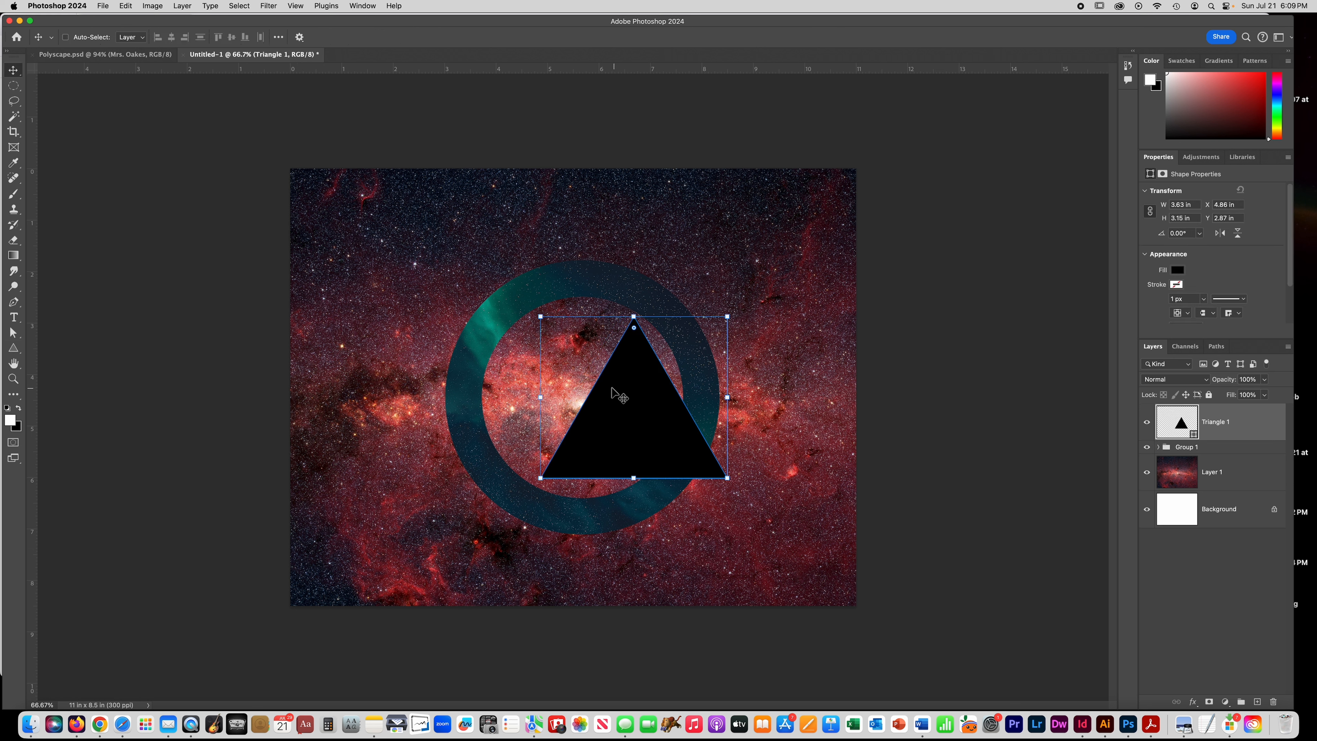
drag(619, 389, 570, 363)
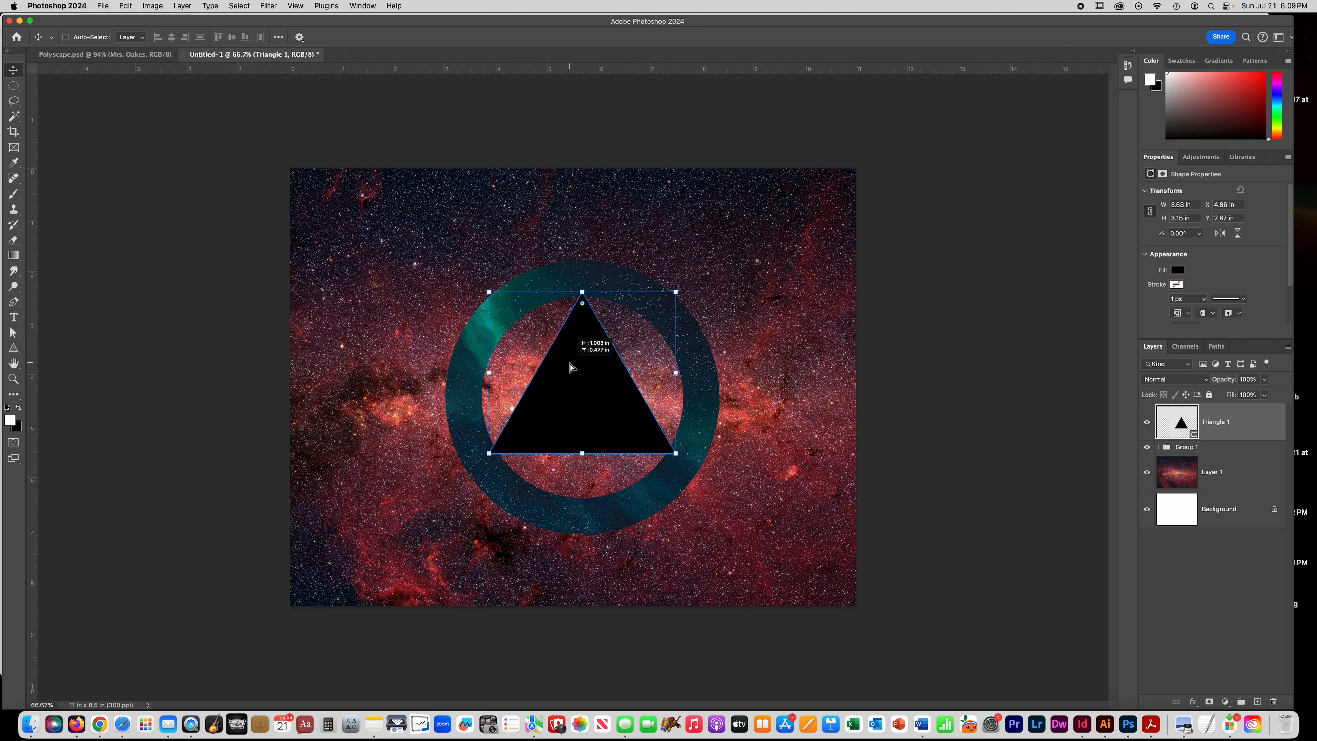
Copy the whole ai-generated-8856054_1920.jpg moon image from Downloads into the Untitled-1 composition, closing the source file.
click(103, 5)
click(109, 32)
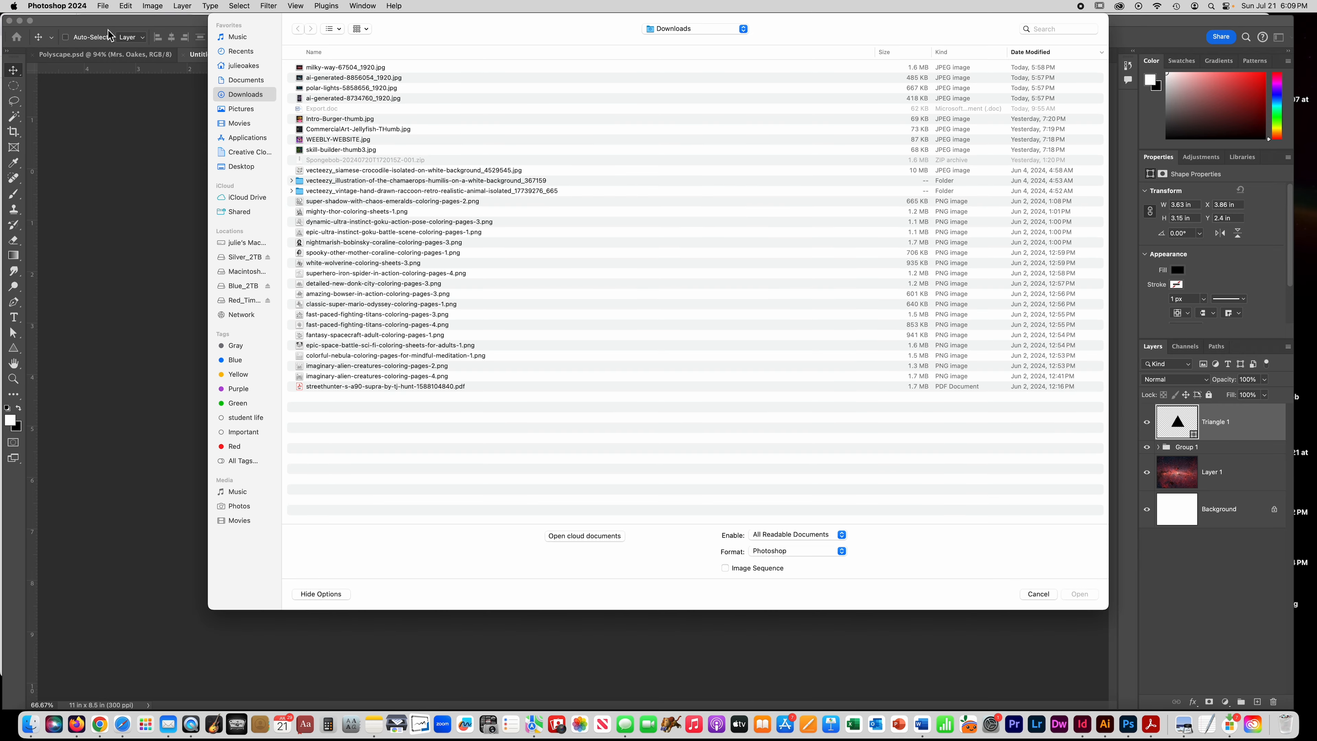
double_click(332, 79)
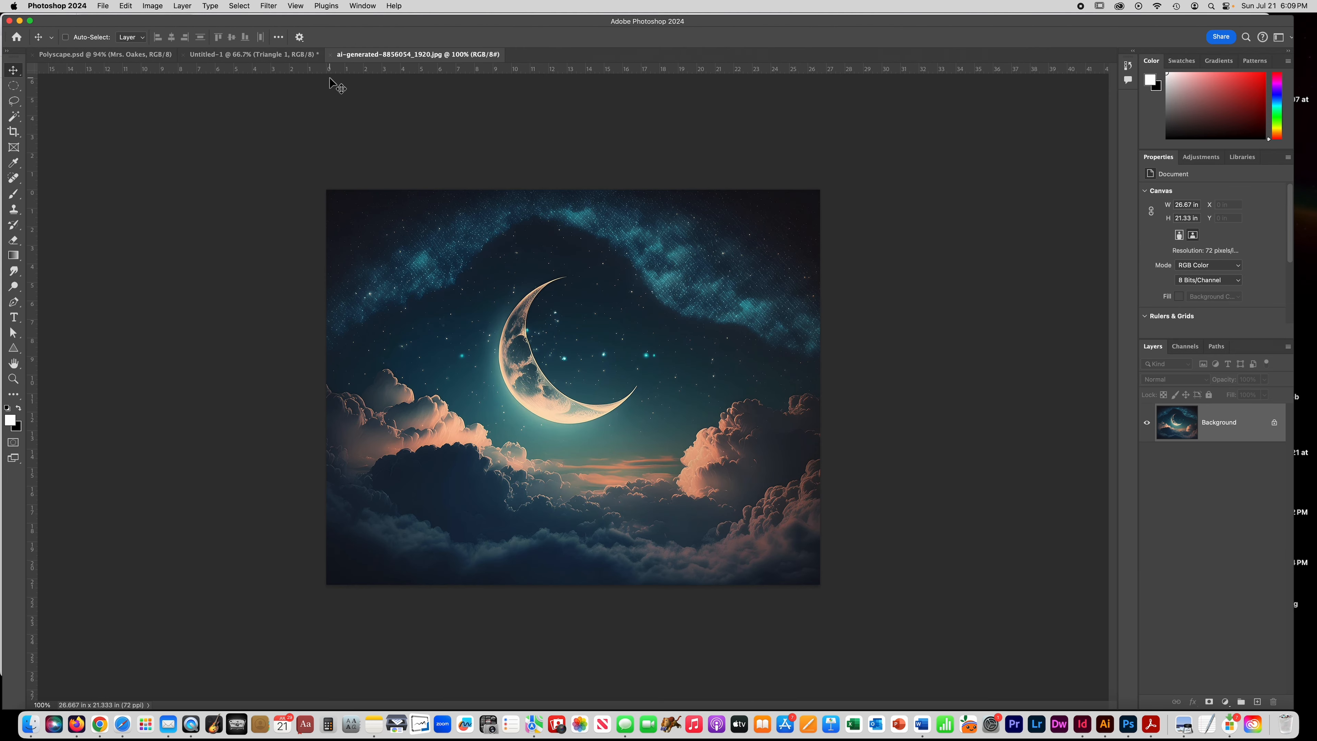
click(9, 88)
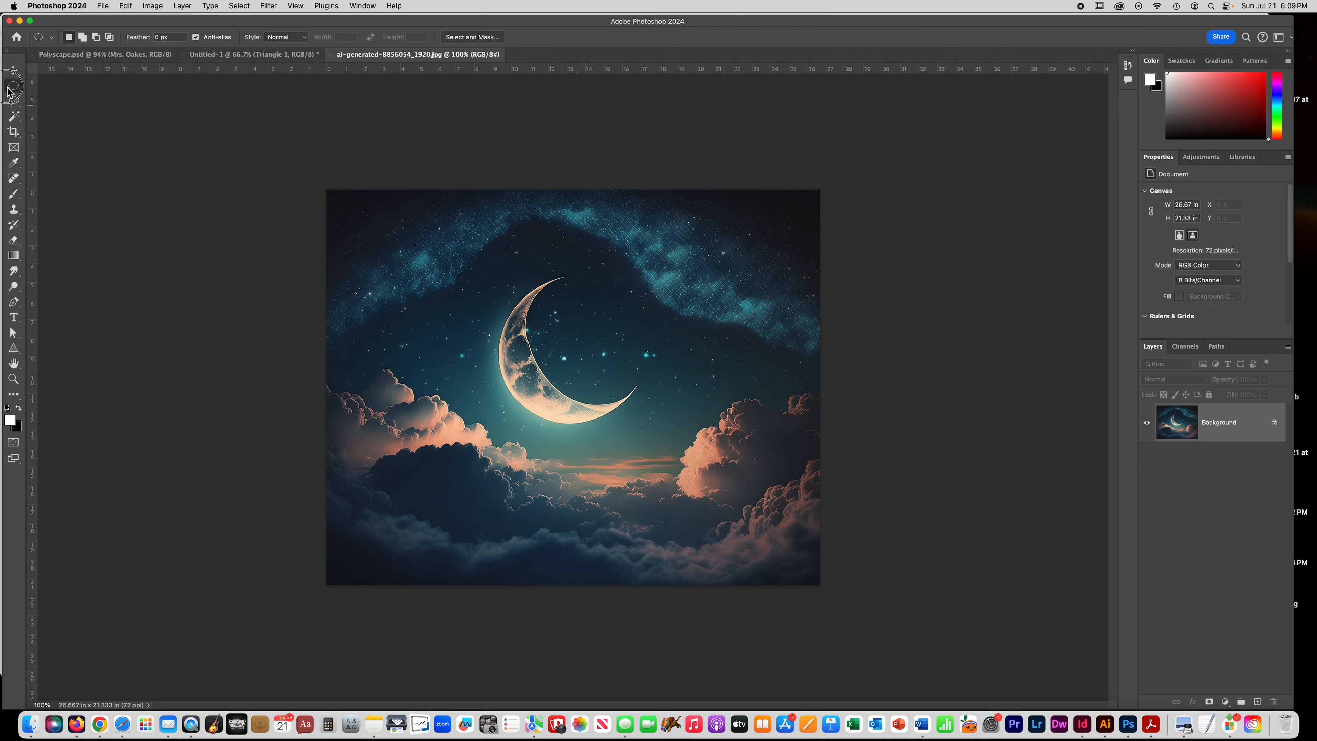
key(super+a)
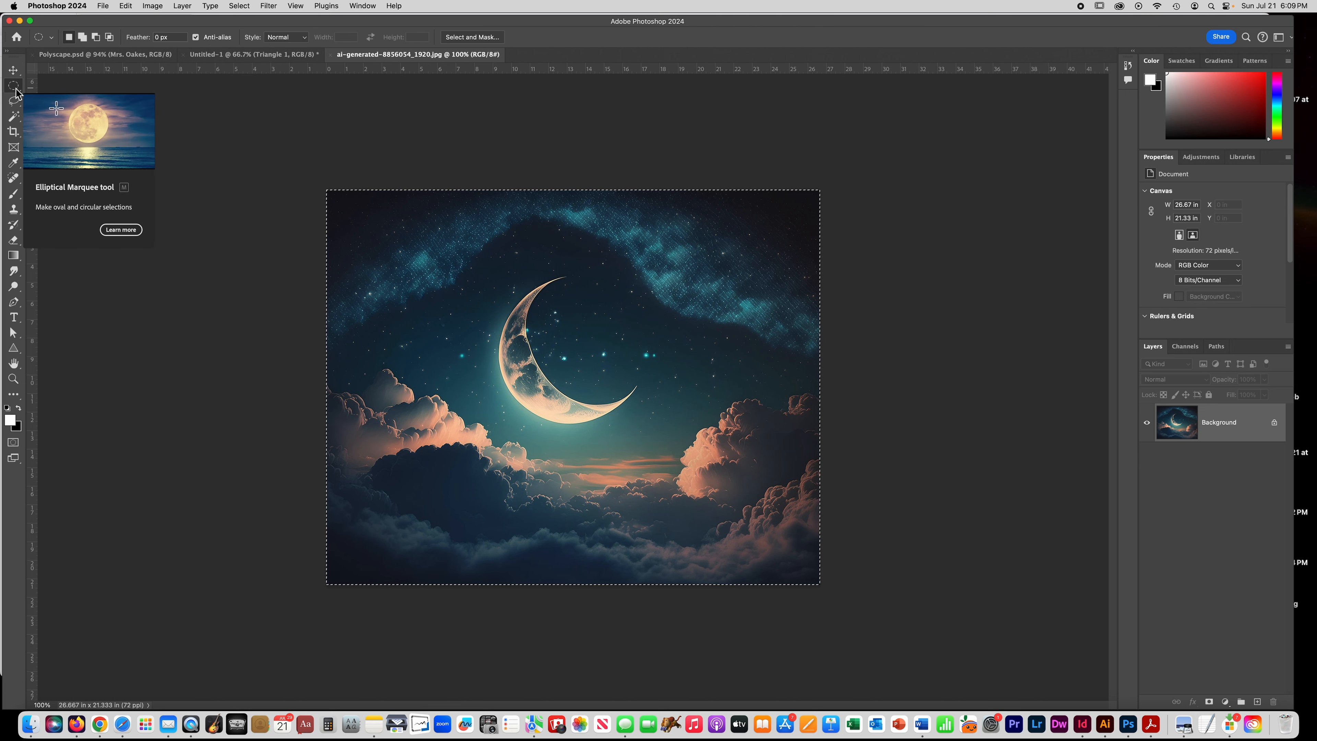
click(330, 55)
key(super+v)
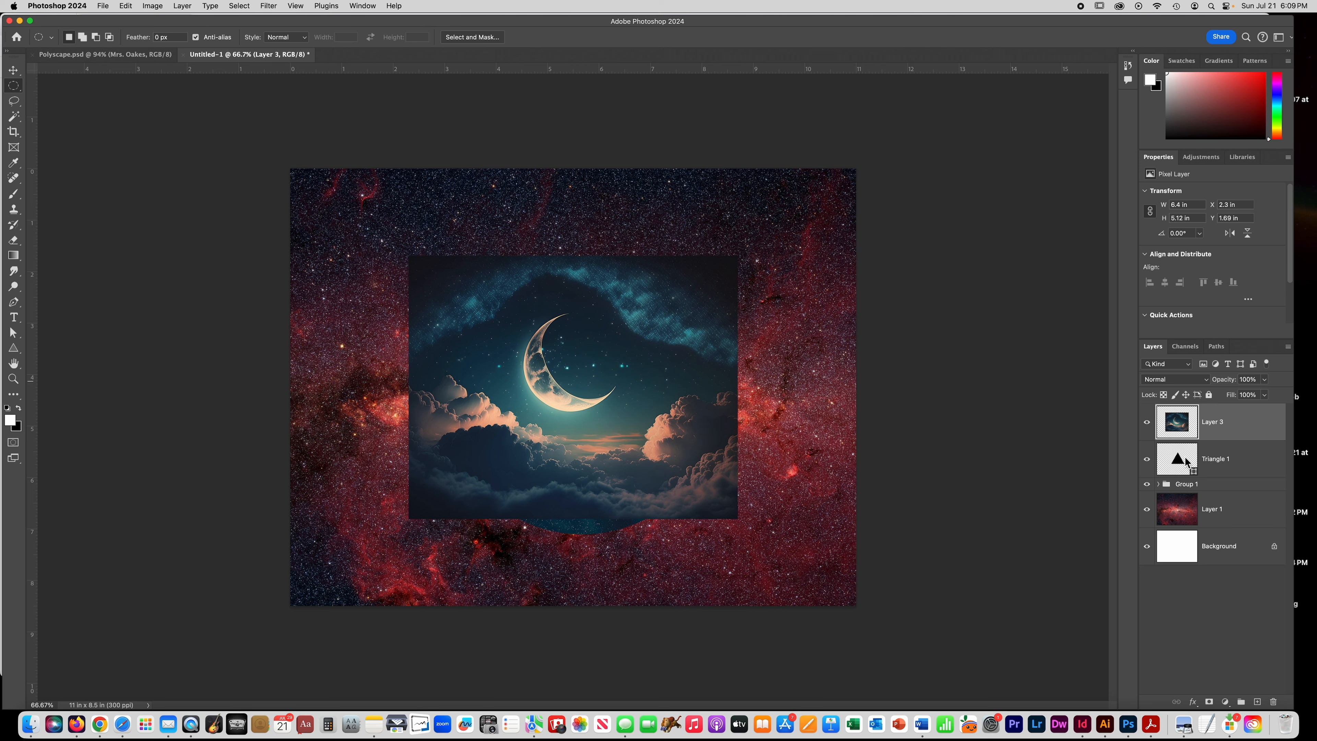
Create a clipping mask so the moon image fills only the Triangle 1 shape.
click(183, 6)
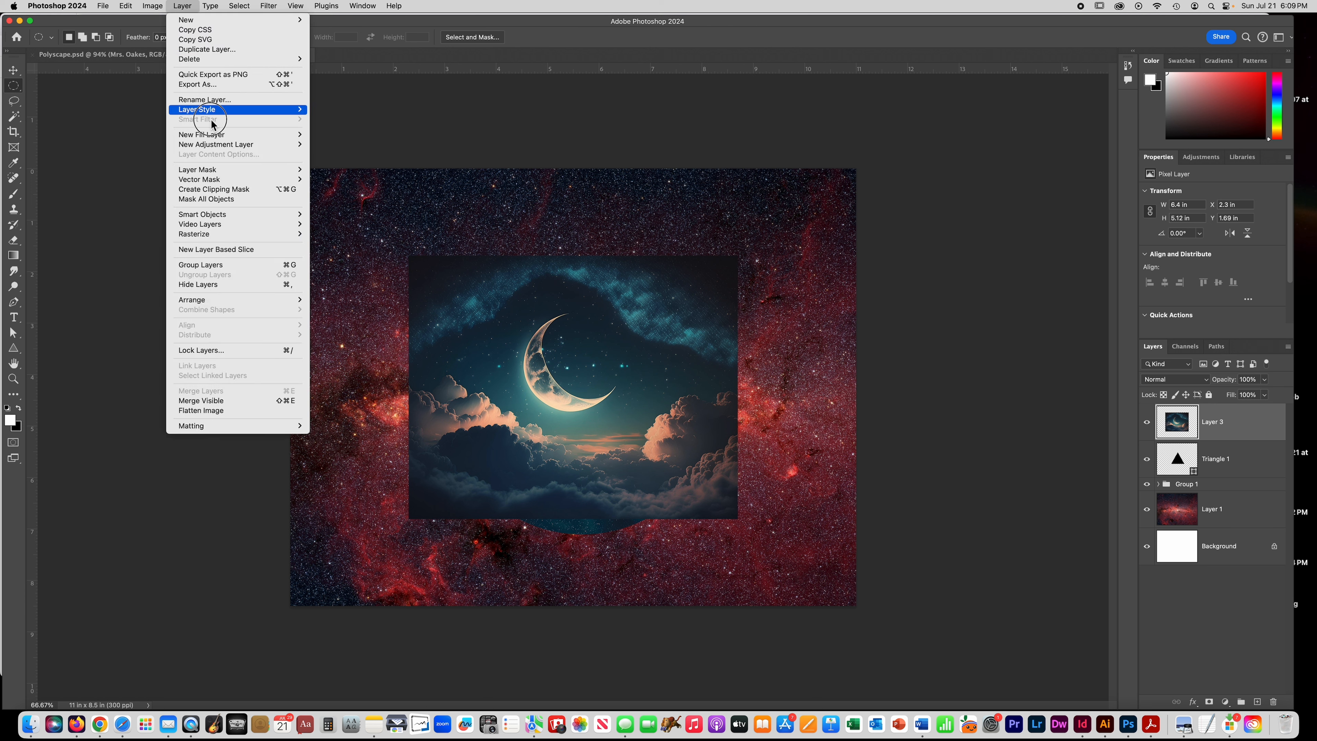
click(221, 194)
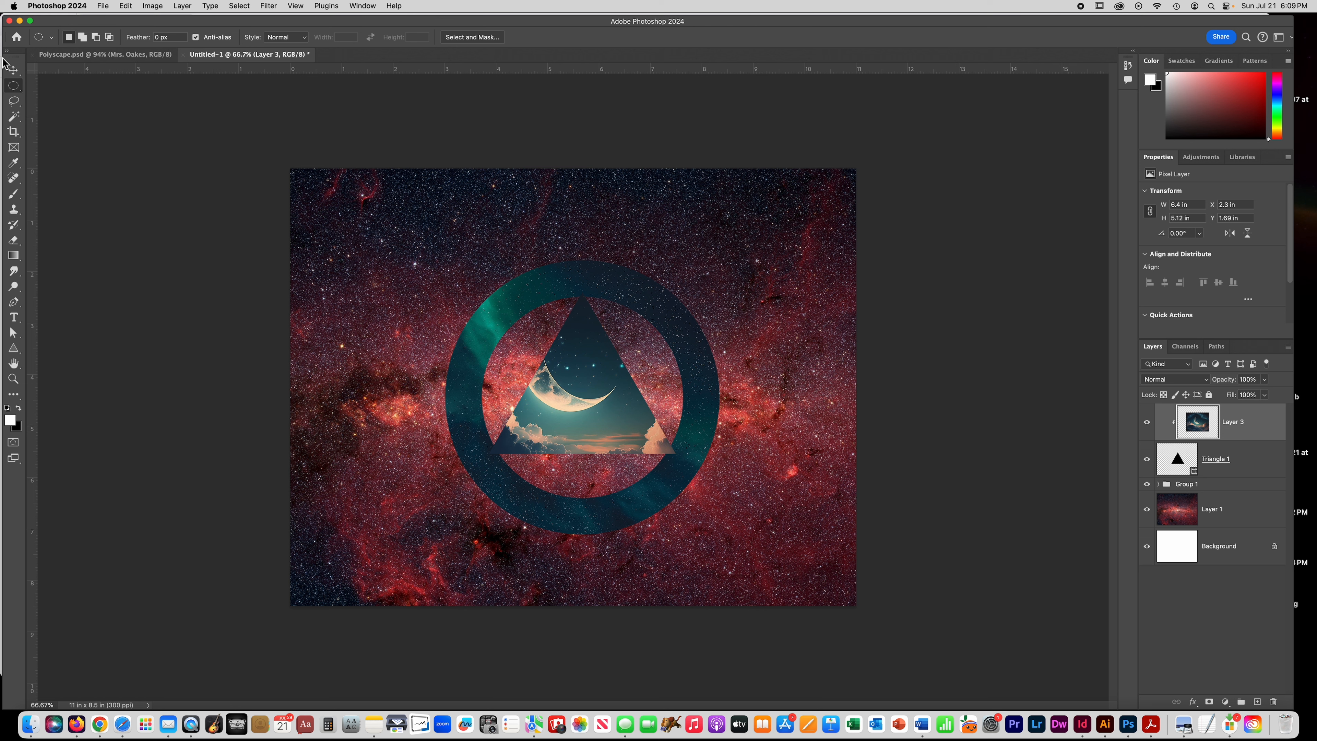
Scale the moon image on Layer 3 to about 82% and reposition it so the crescent and clouds fit inside the triangle.
click(13, 70)
mouse_move(585, 405)
mouse_down()
mouse_move(593, 378)
mouse_move(607, 413)
mouse_move(584, 399)
mouse_move(595, 425)
mouse_up()
key(ctrl+t)
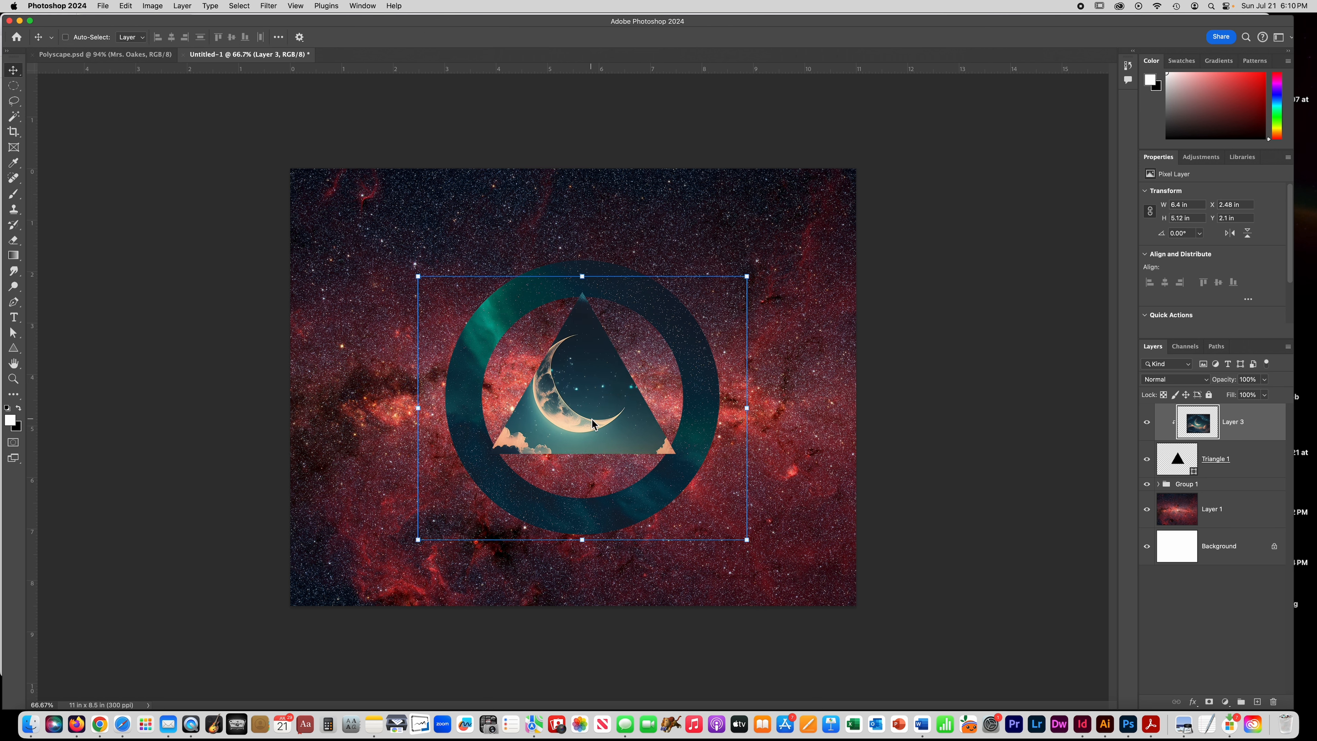
drag(745, 538, 688, 493)
drag(560, 409, 587, 427)
drag(586, 425, 587, 427)
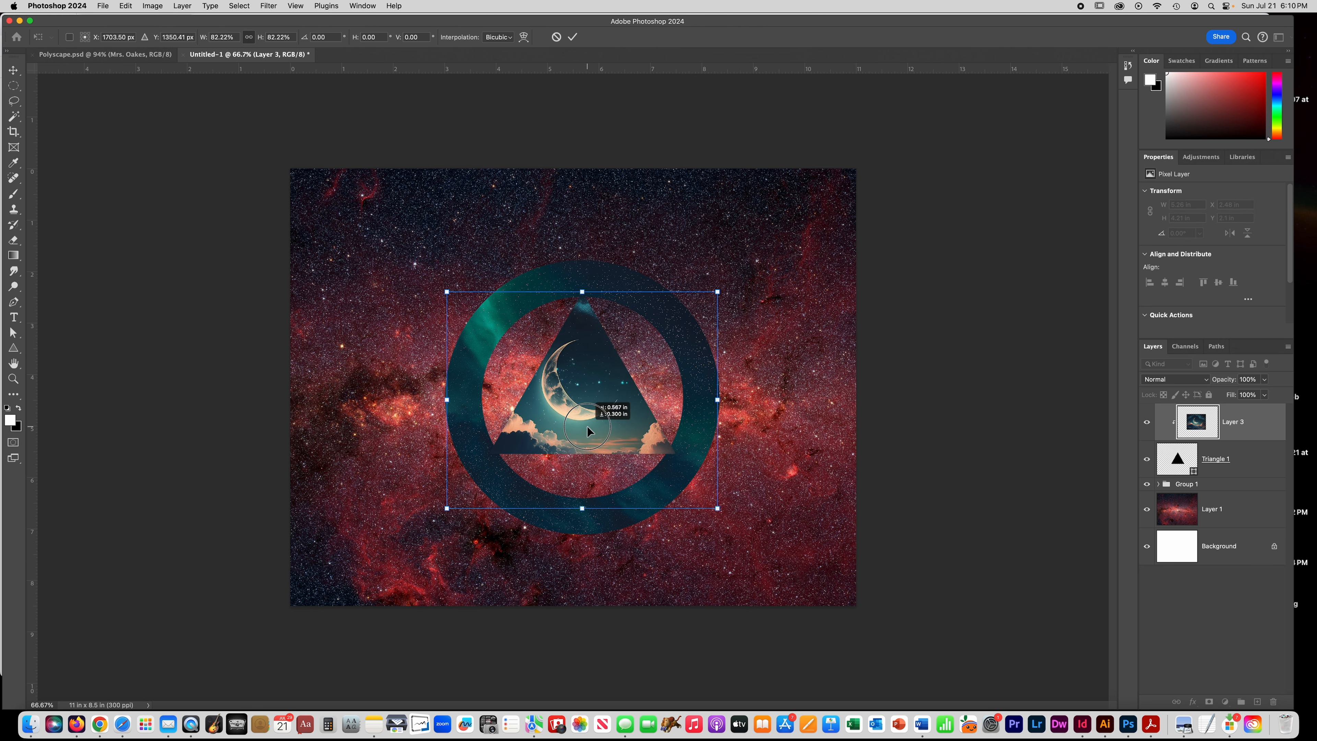
click(575, 36)
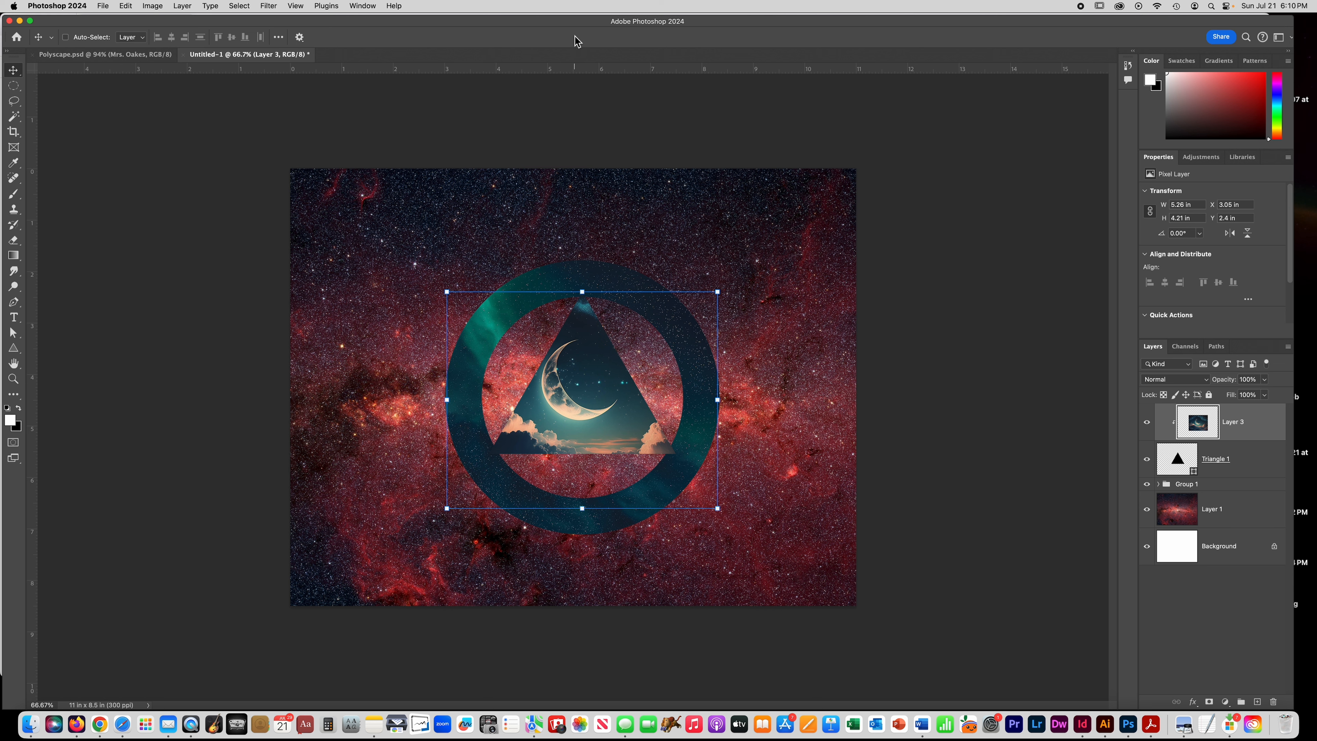
Draw a circle about 6.2 in in diameter around the ring, on a layer directly above Layer 1.
click(14, 87)
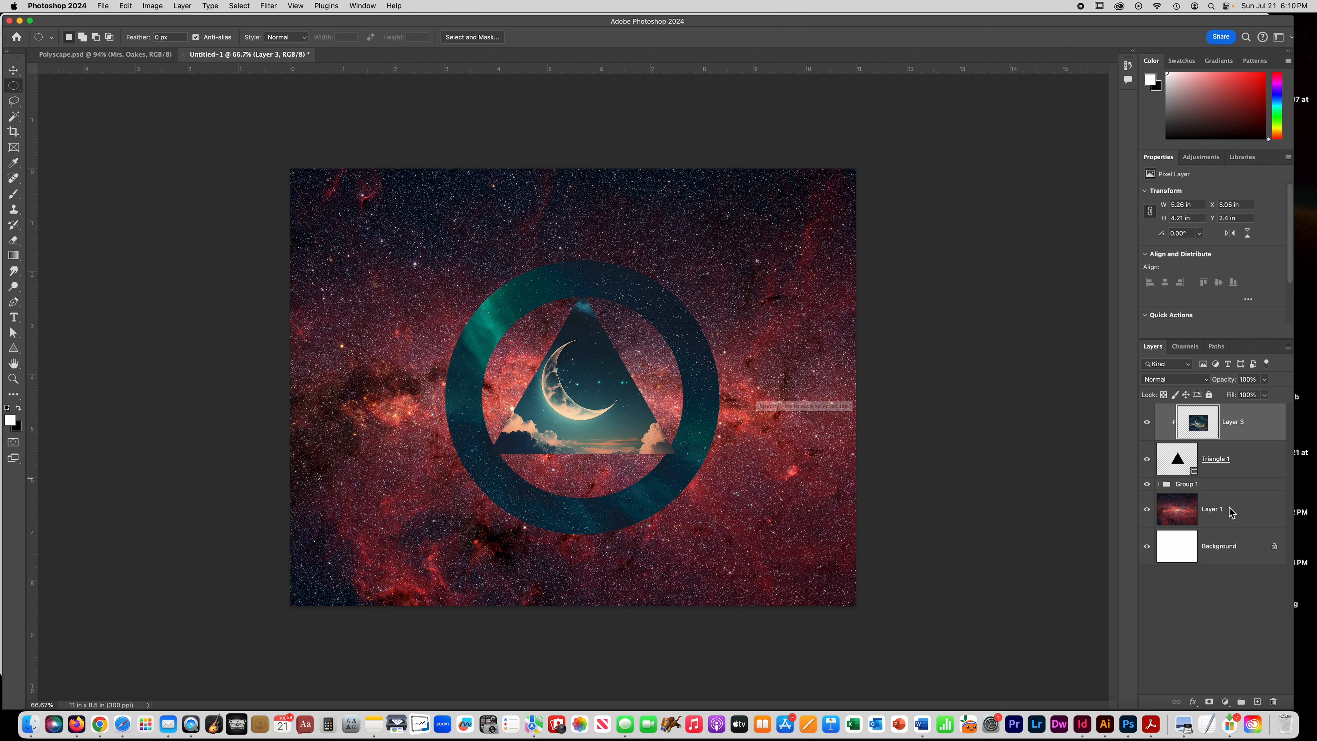
click(1233, 517)
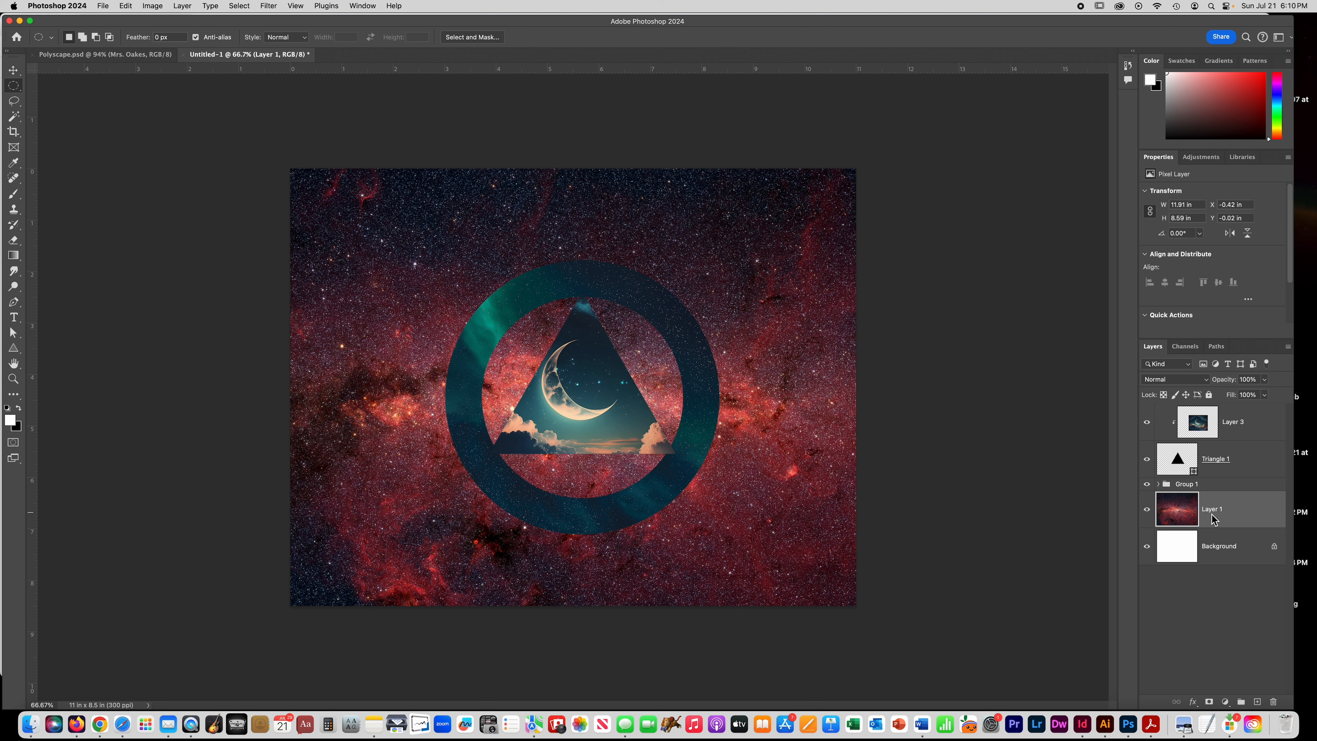
click(15, 351)
drag(17, 354, 72, 355)
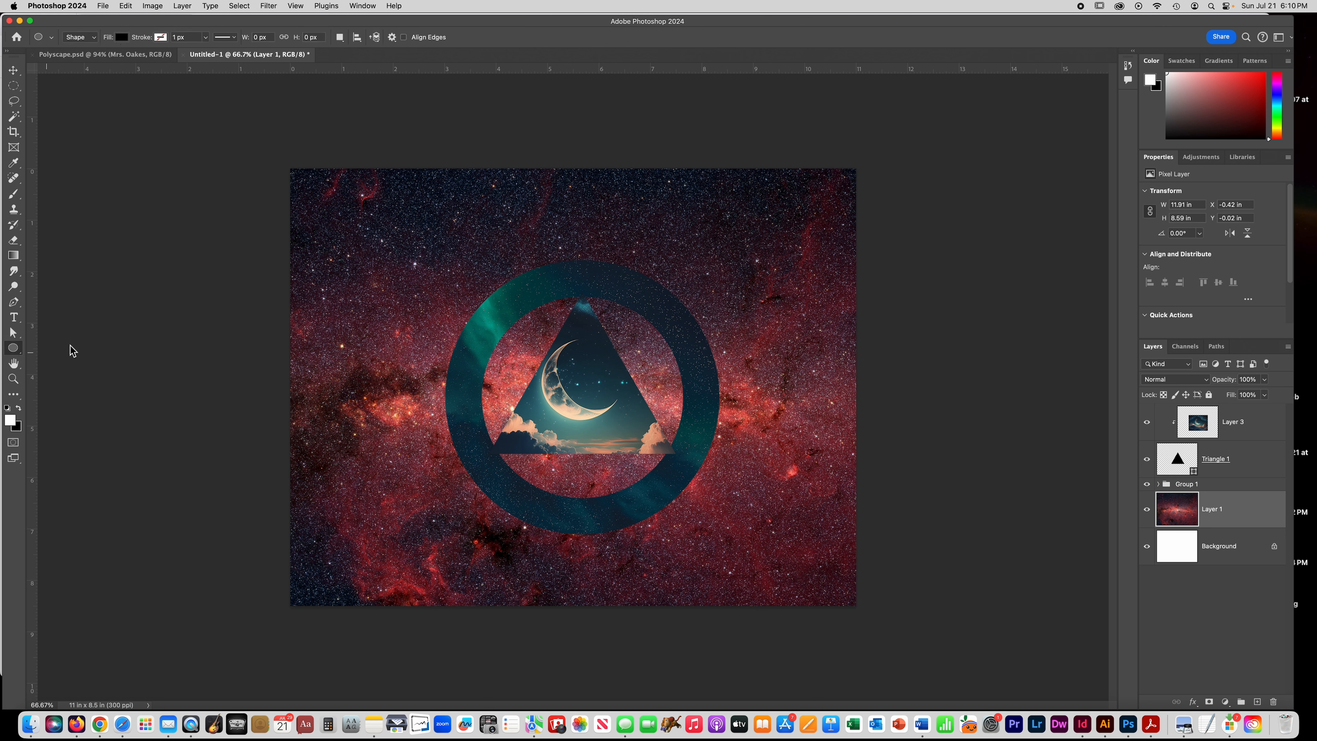
mouse_move(432, 241)
mouse_down()
mouse_move(489, 334)
mouse_move(754, 596)
mouse_up()
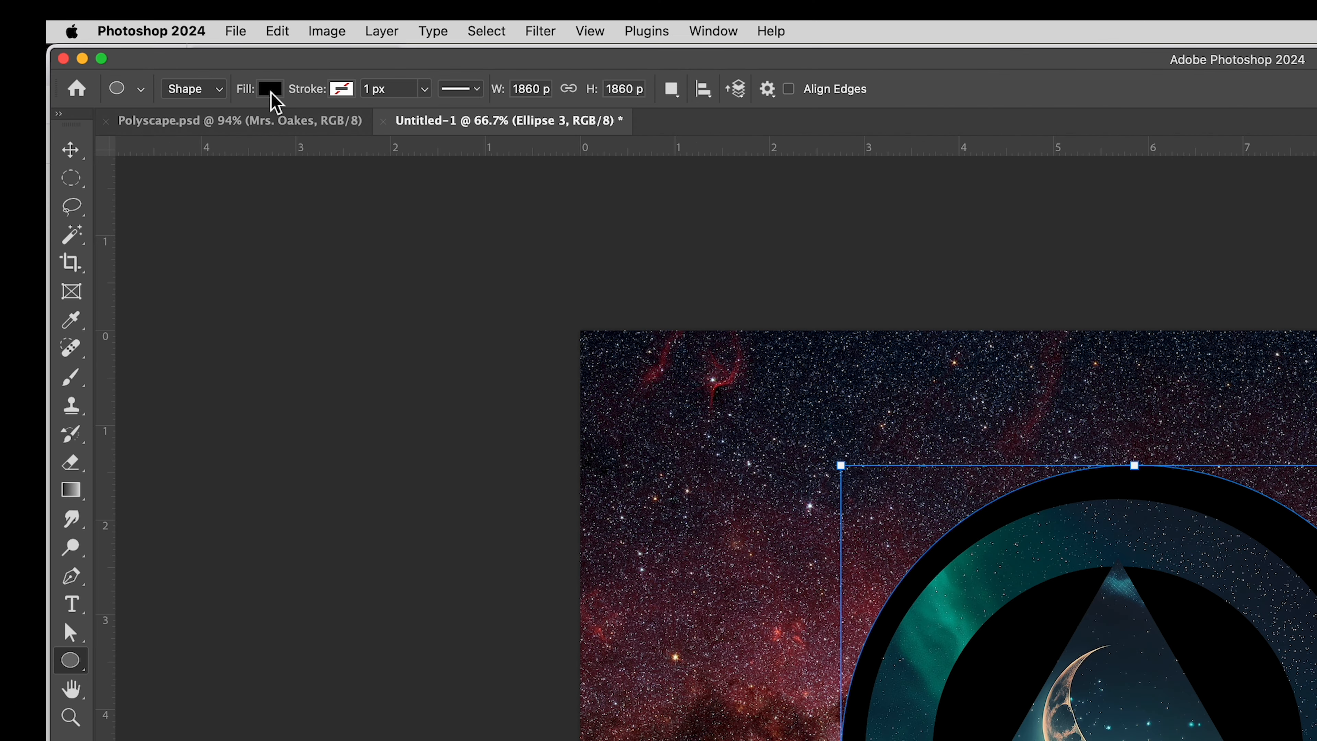
Give the new circle no fill and a white stroke about 7.41 px wide.
click(271, 89)
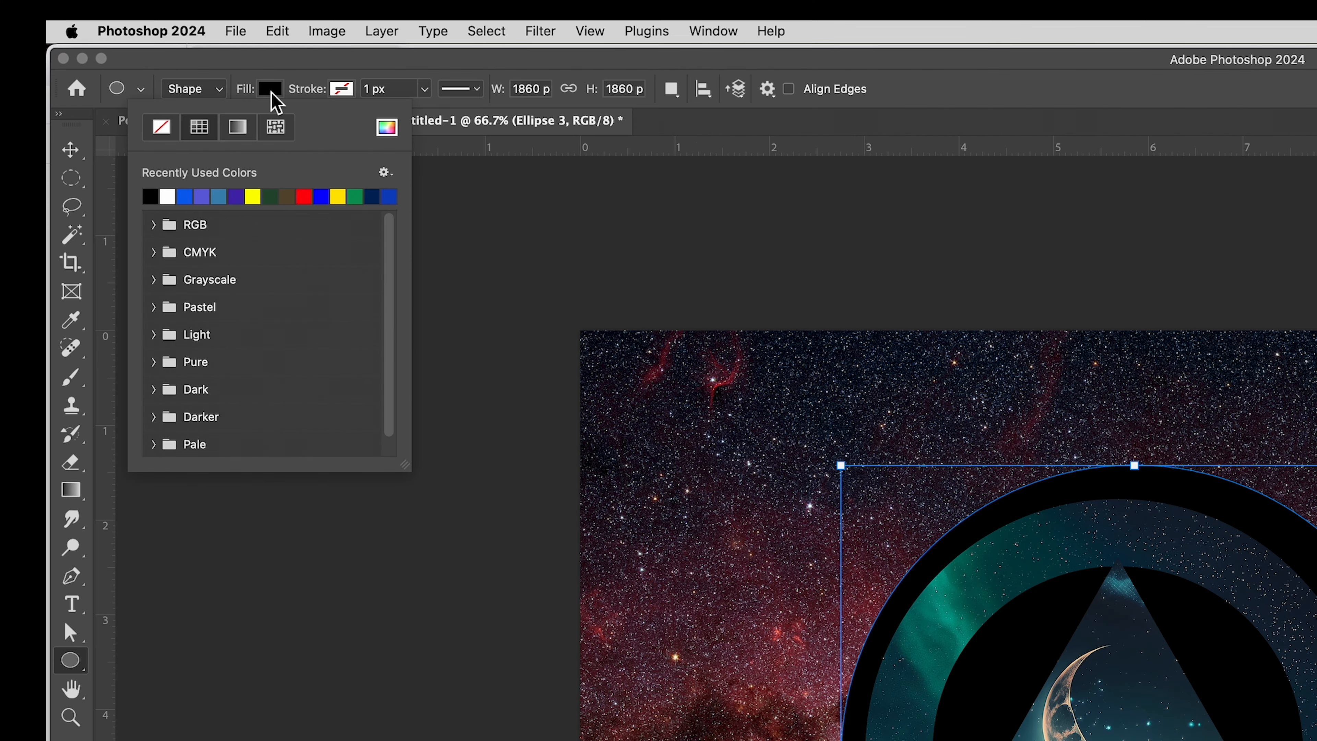
click(161, 128)
click(338, 89)
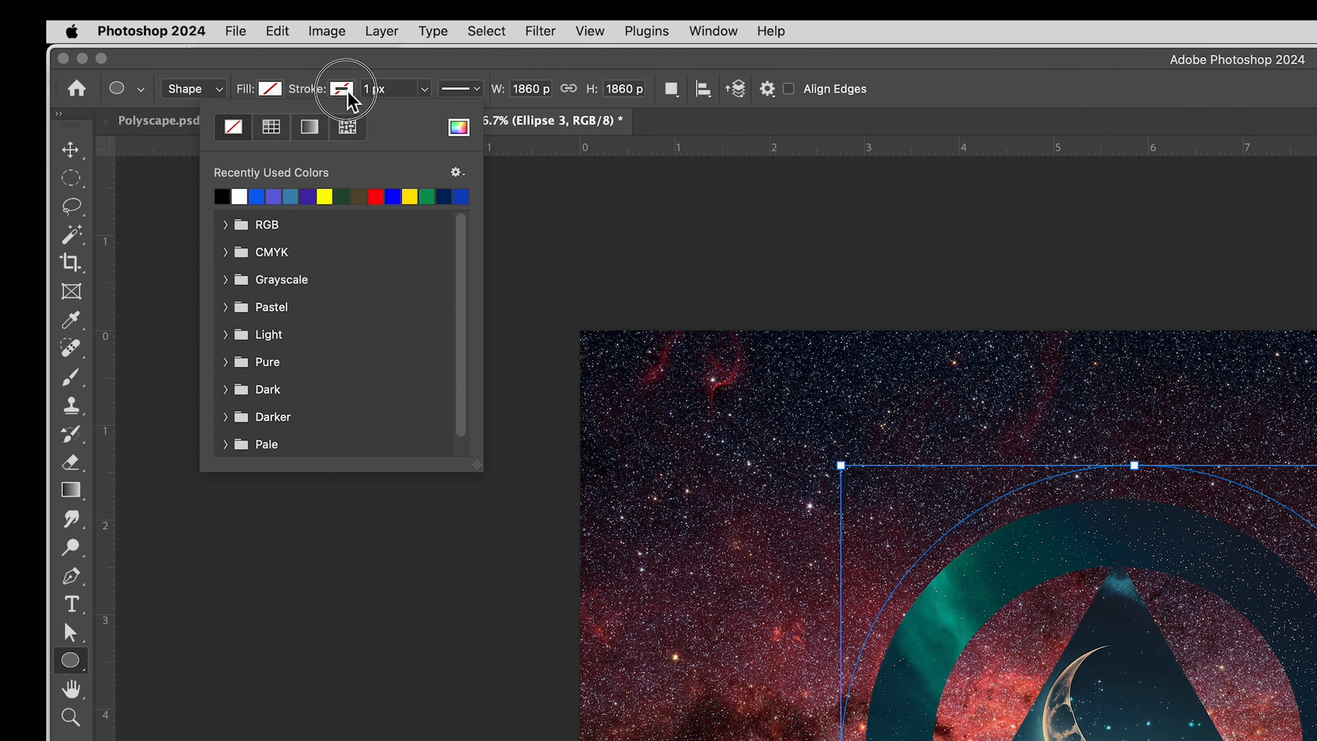
click(239, 196)
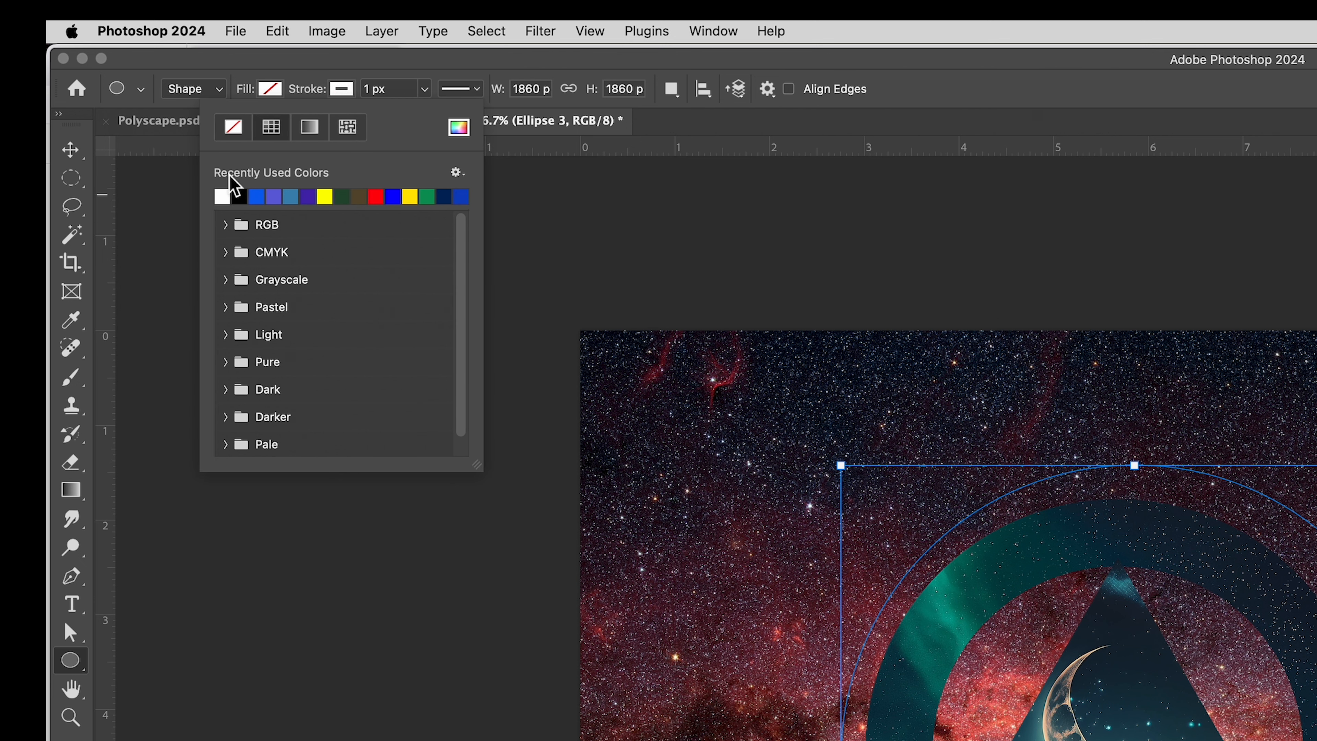
click(222, 196)
click(425, 89)
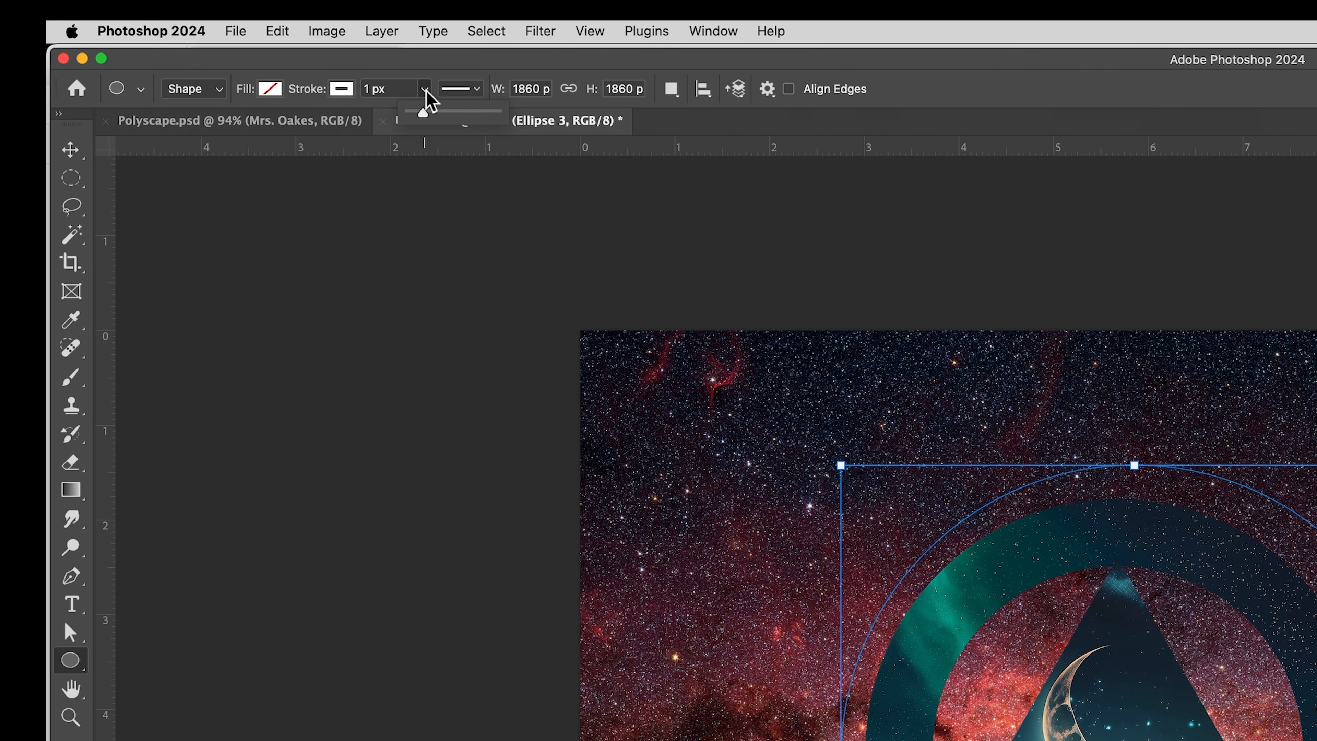
drag(423, 113, 428, 119)
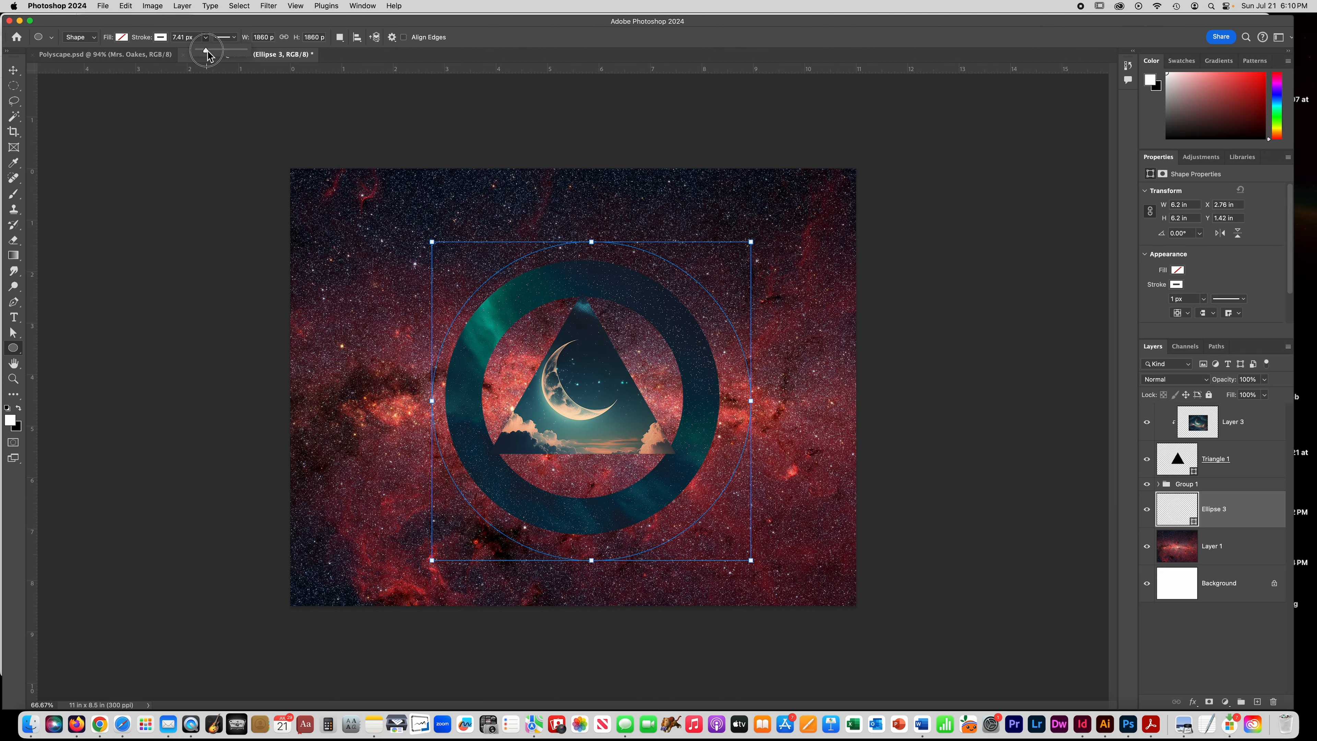
drag(207, 52, 207, 52)
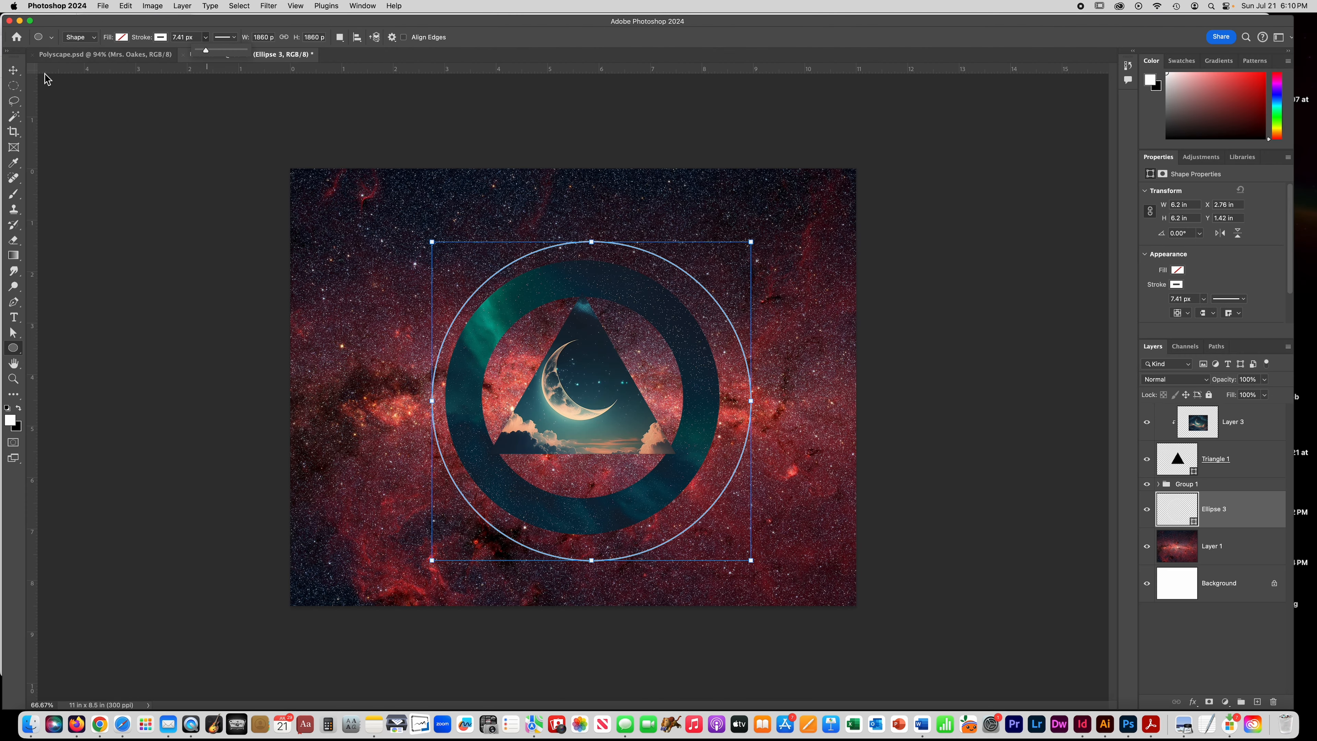
Move the white circle outline to about X 2.58 in, Y 1.25 in so it surrounds the ring evenly.
key(v)
super+click(481, 218)
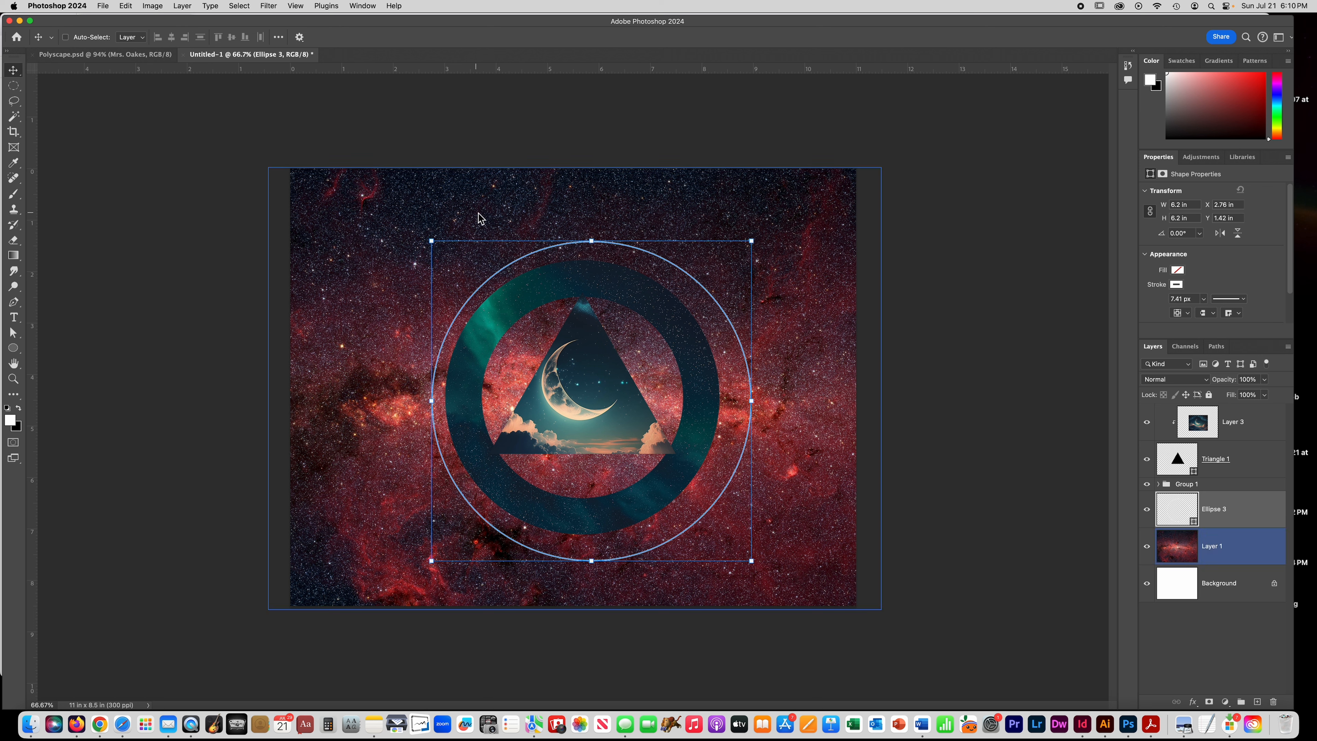
drag(525, 262, 532, 235)
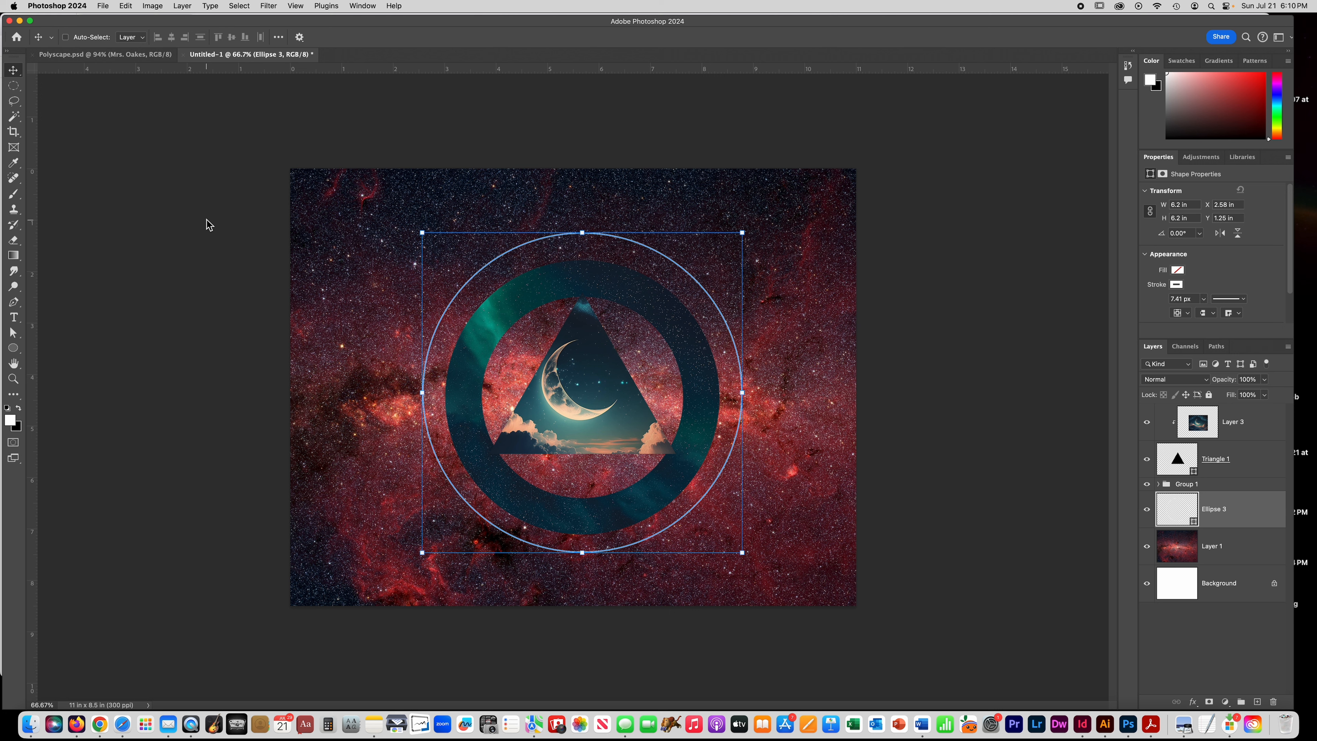
click(133, 55)
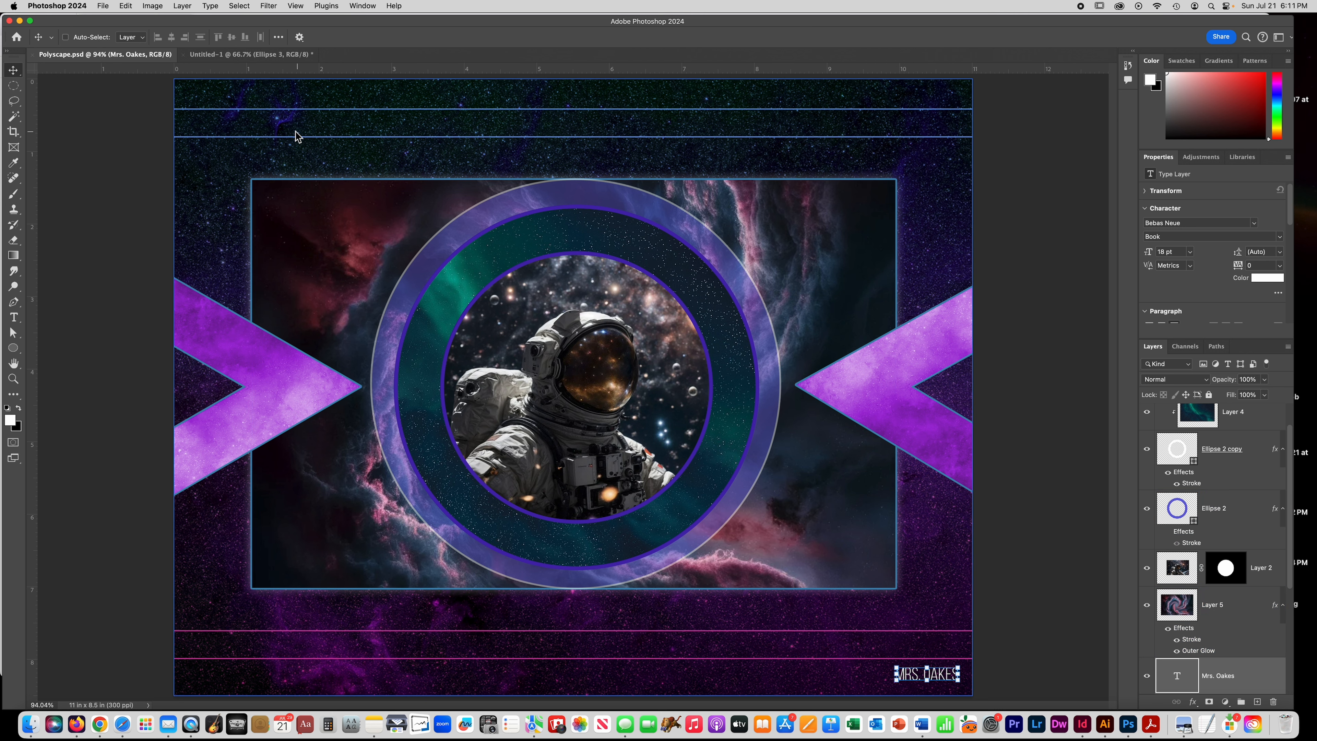
click(215, 55)
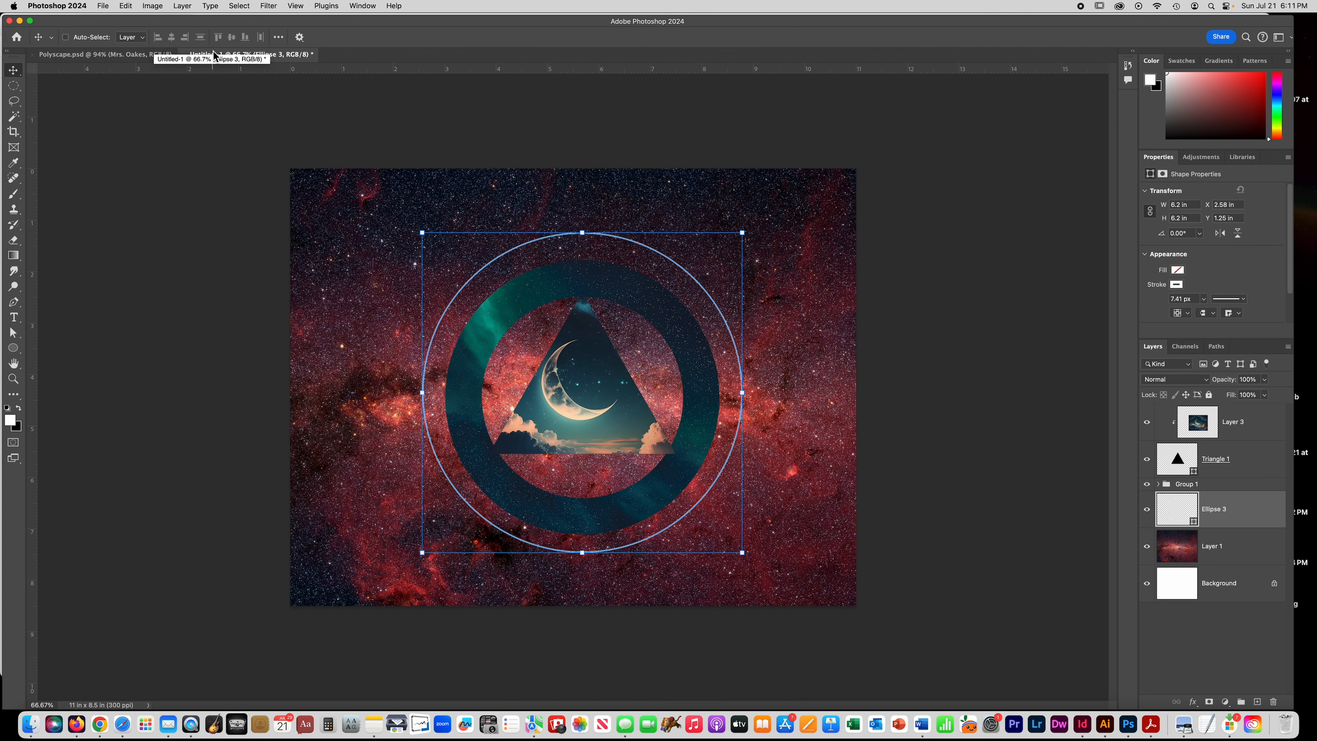
click(13, 348)
click(13, 351)
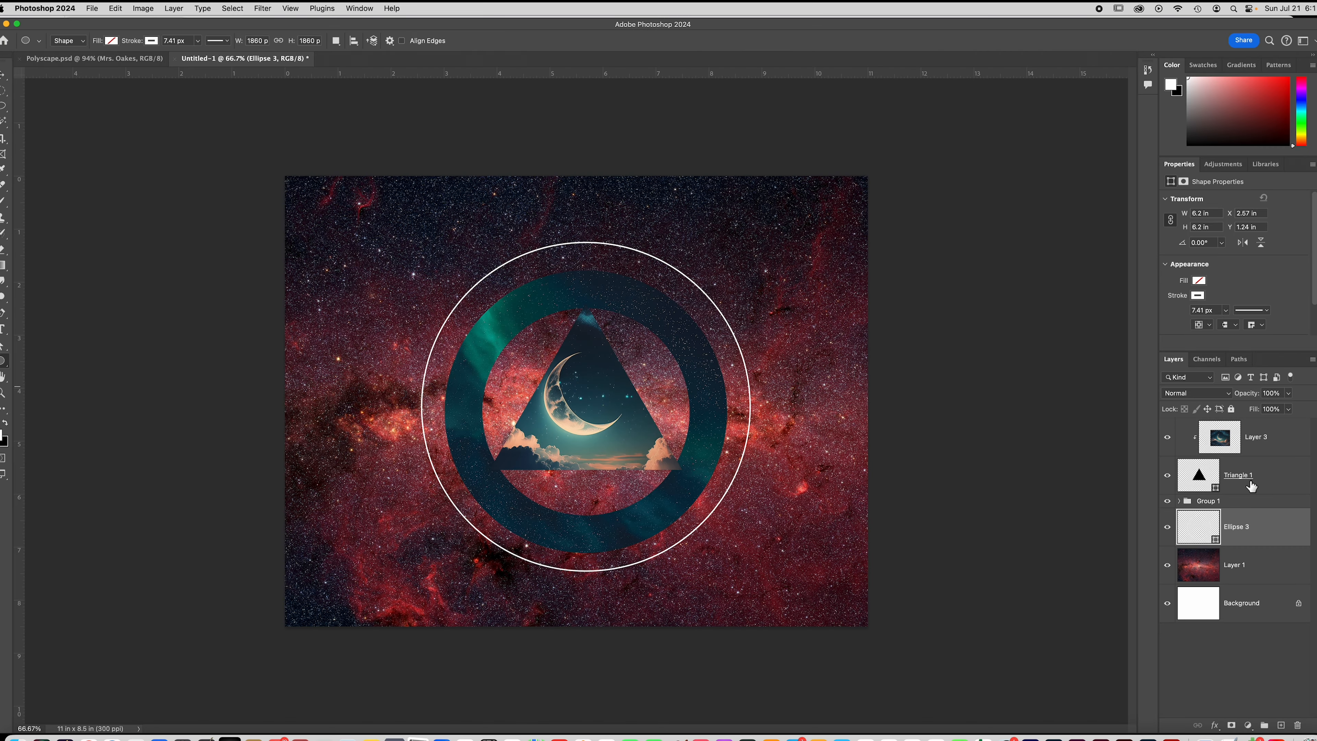
Add an outside Stroke layer style to Triangle 1 in cyan 3fffff, about 8 px thick.
click(1252, 485)
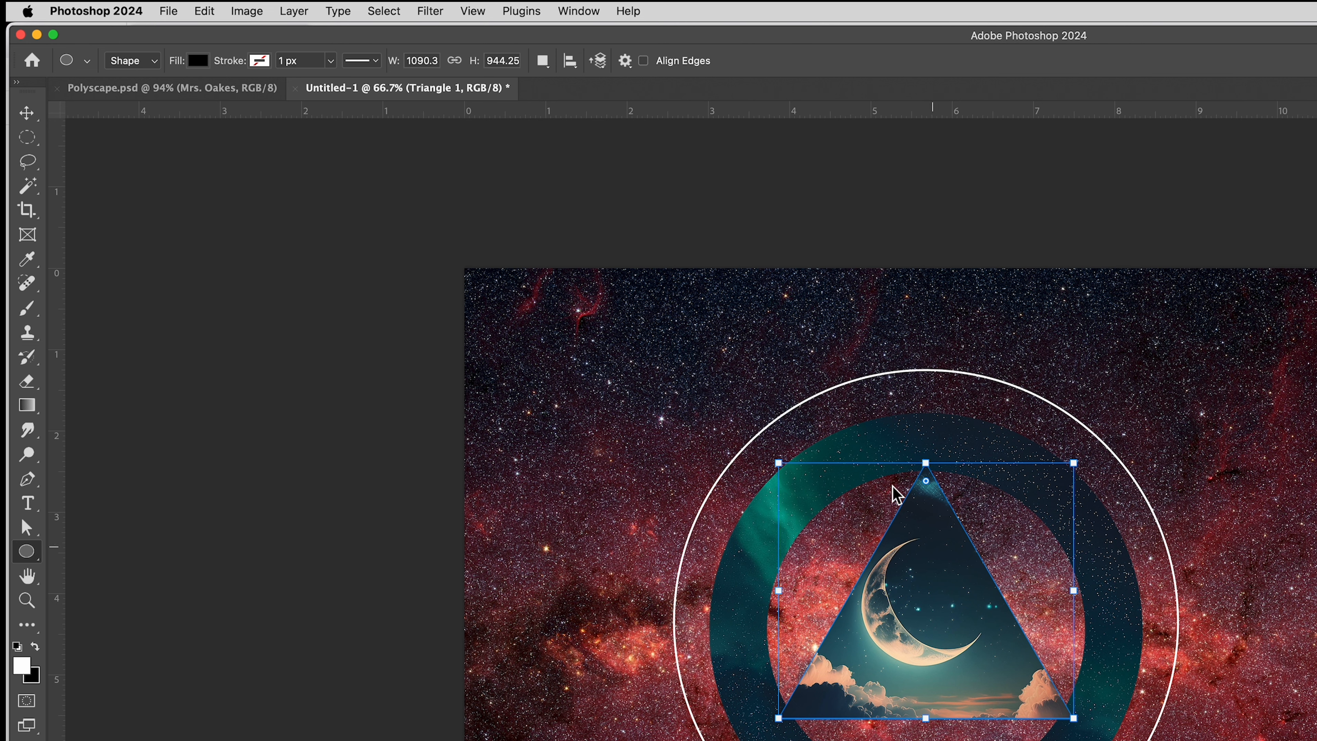
click(294, 11)
click(310, 232)
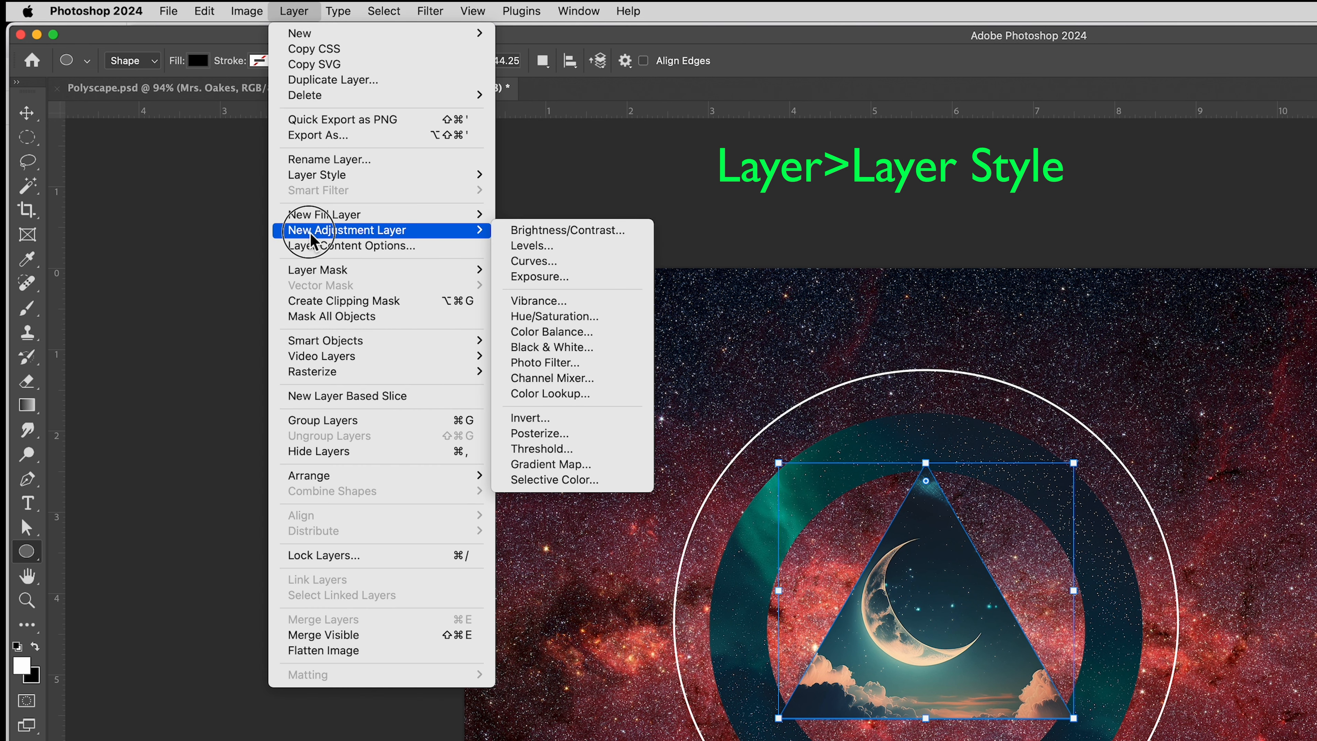
mouse_move(312, 178)
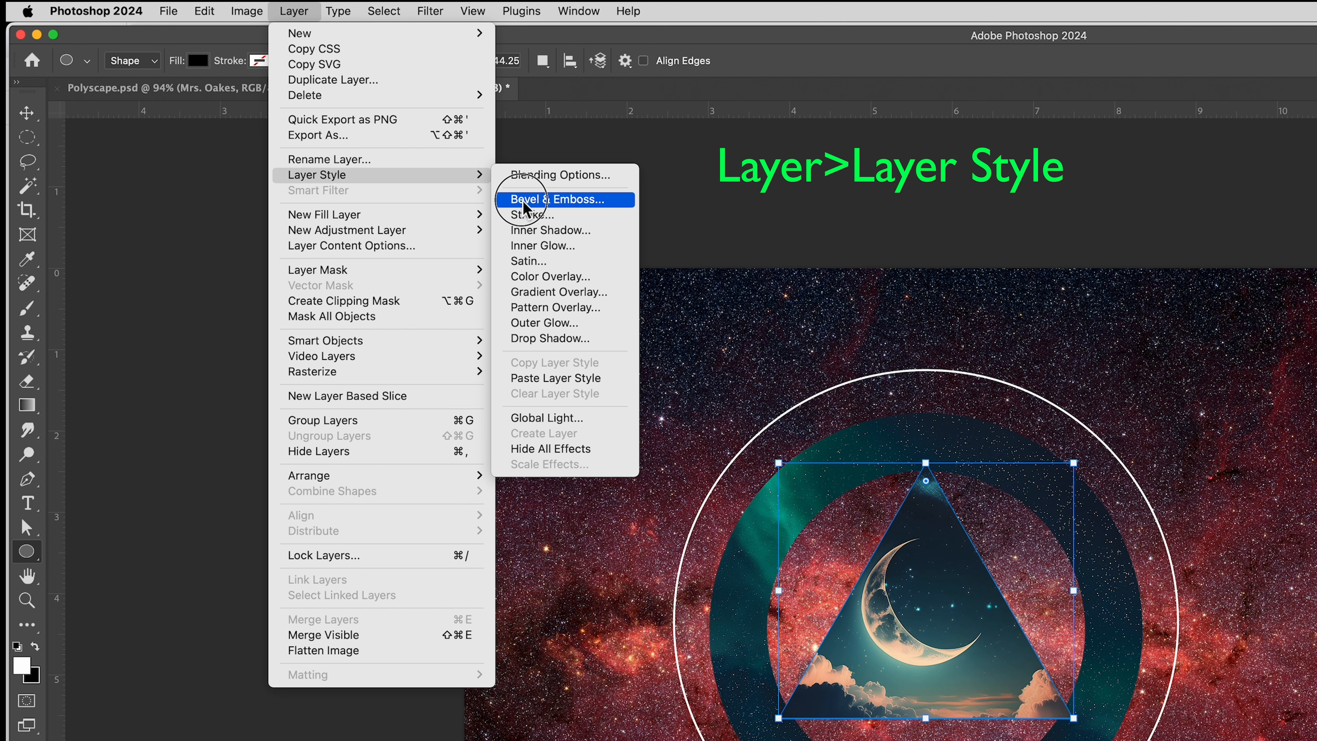
click(532, 215)
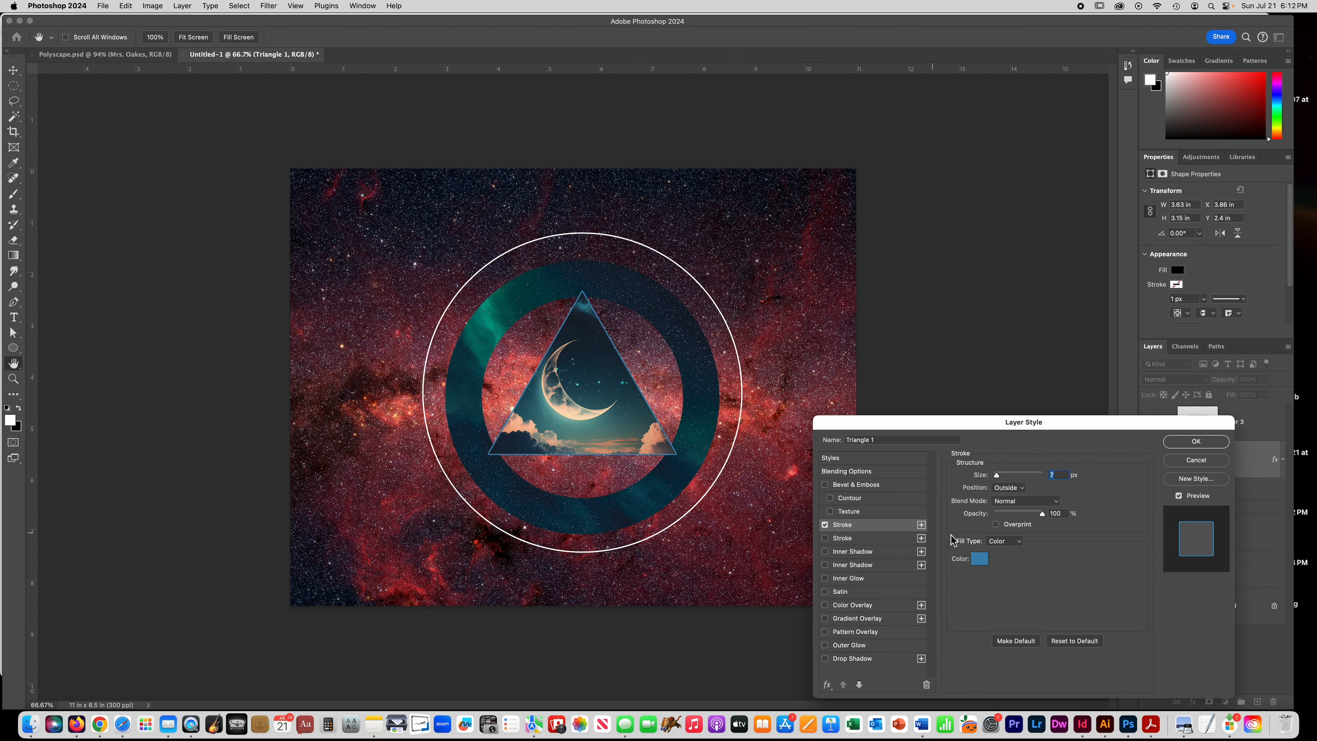
click(979, 564)
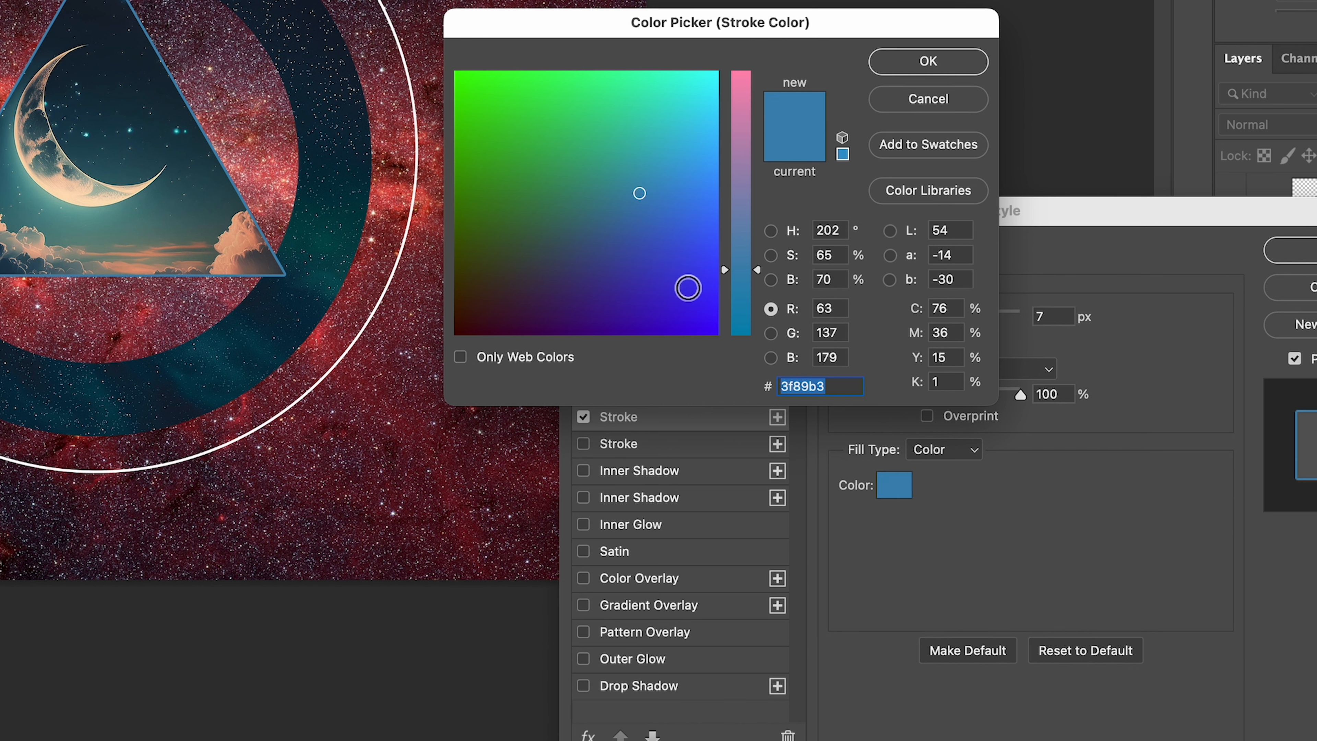
drag(688, 288, 711, 323)
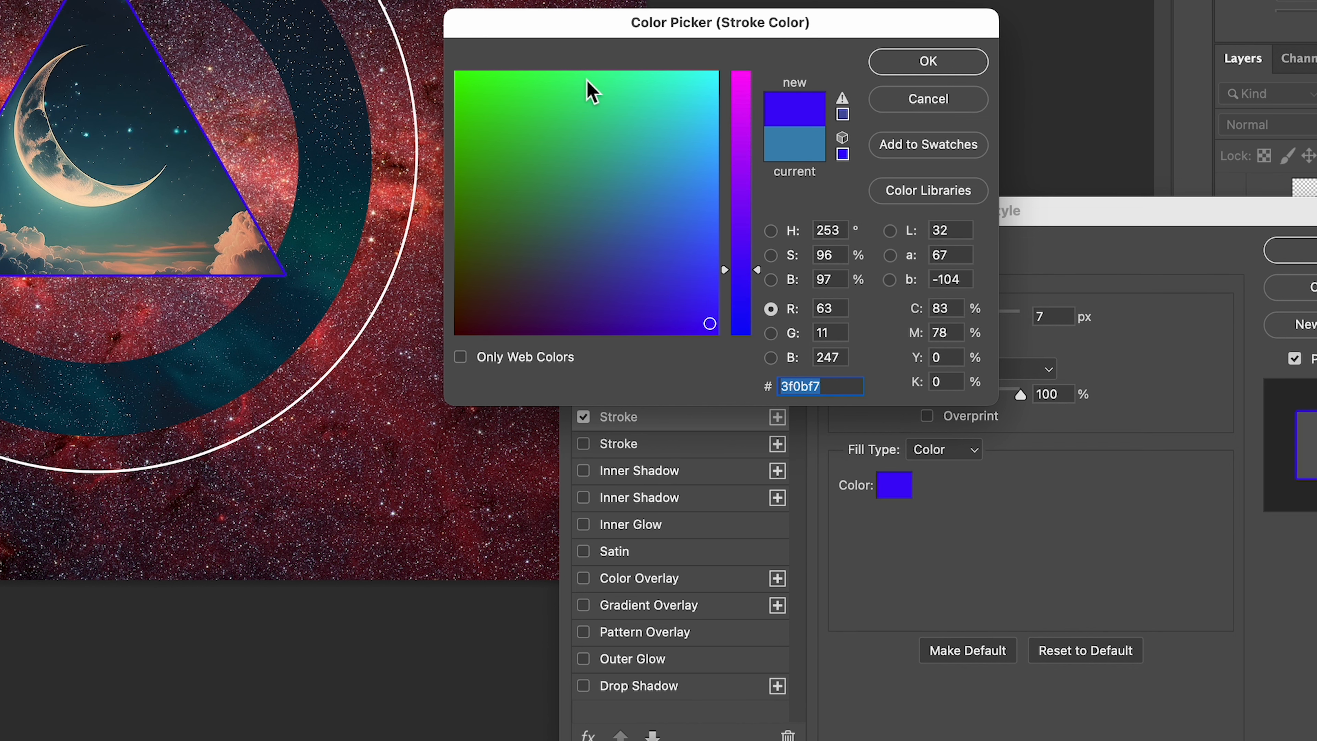
drag(685, 141, 744, 49)
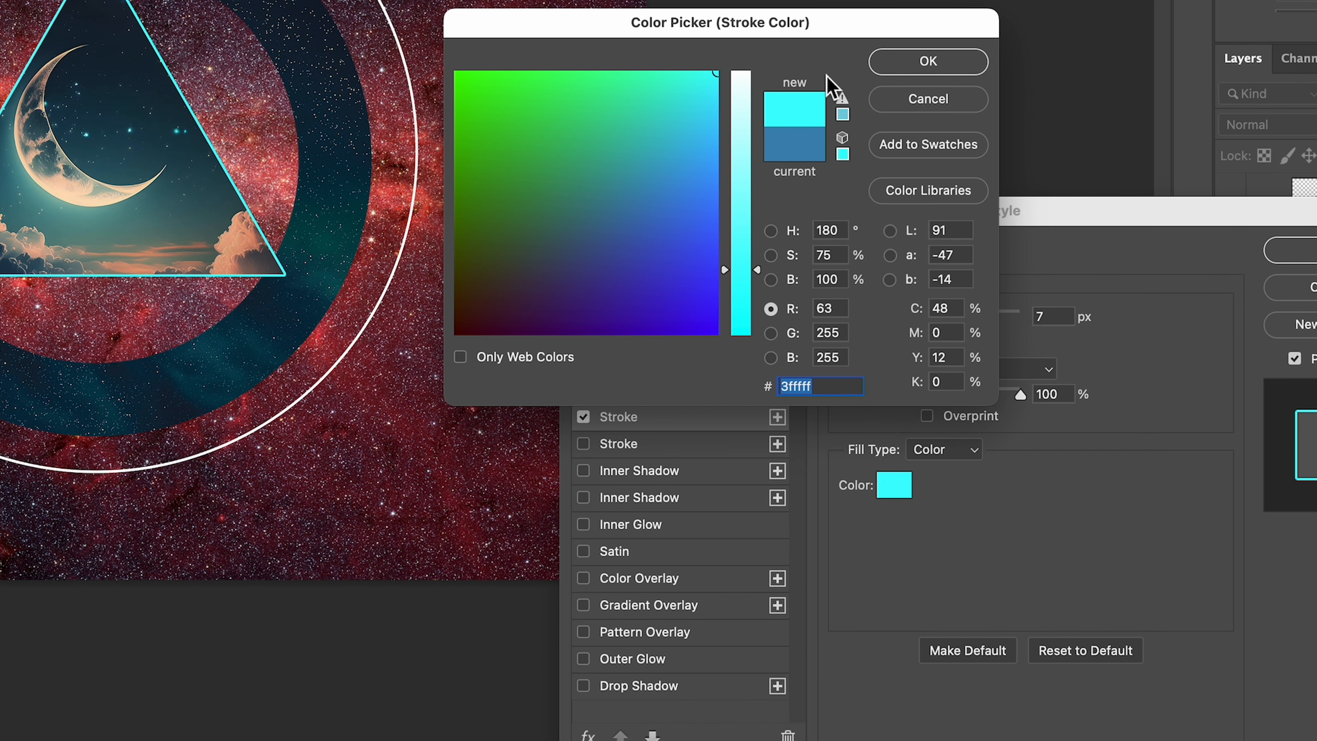
click(912, 65)
mouse_move(930, 318)
mouse_down()
mouse_move(943, 327)
mouse_move(931, 318)
mouse_up()
click(1294, 252)
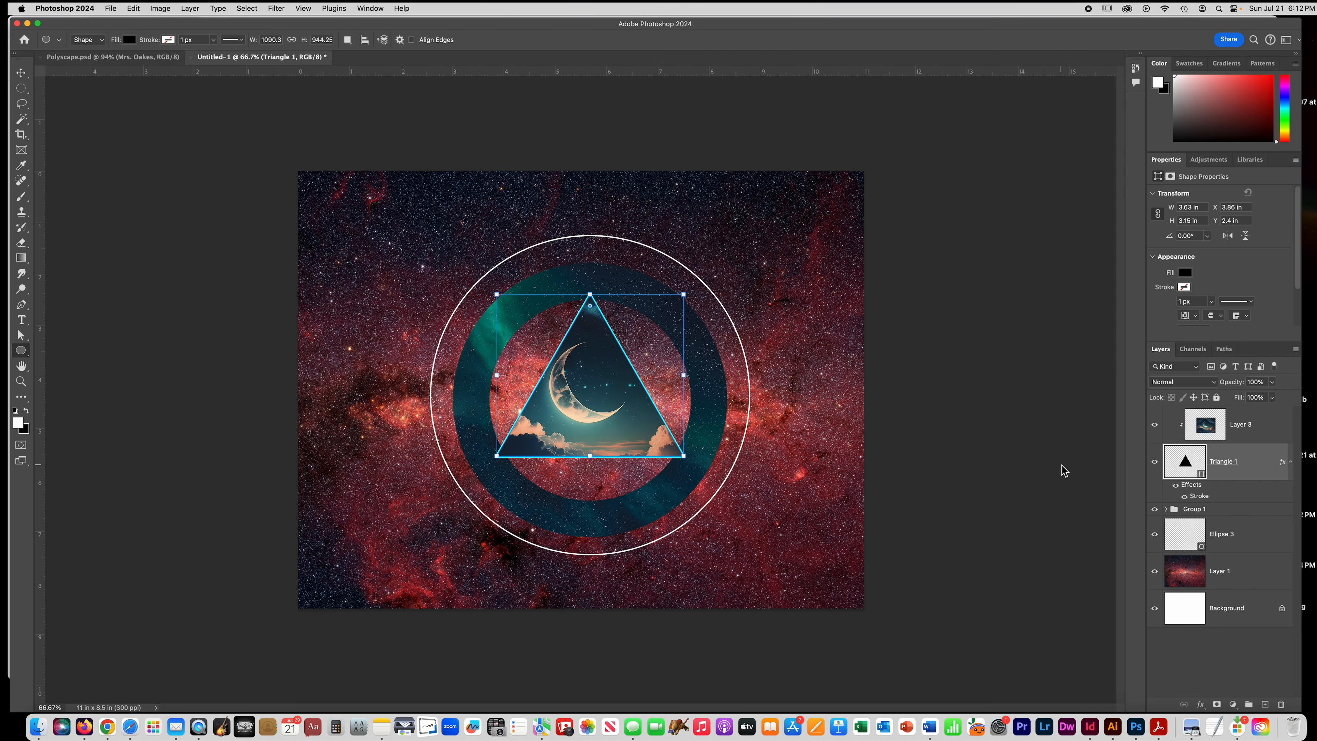
Add an 8 px outside Stroke layer style in blue-violet 3f2ed2 to the ring's Group 1.
click(1155, 537)
click(1155, 537)
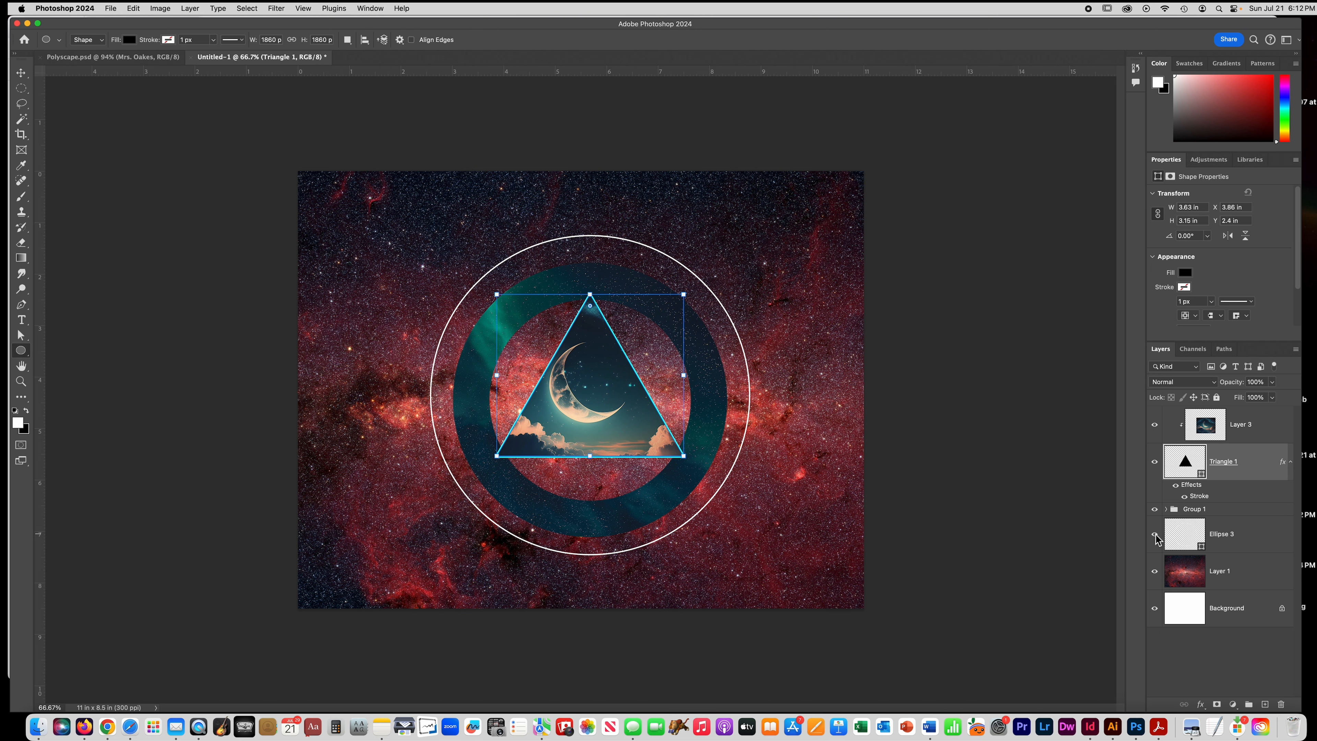
click(1224, 514)
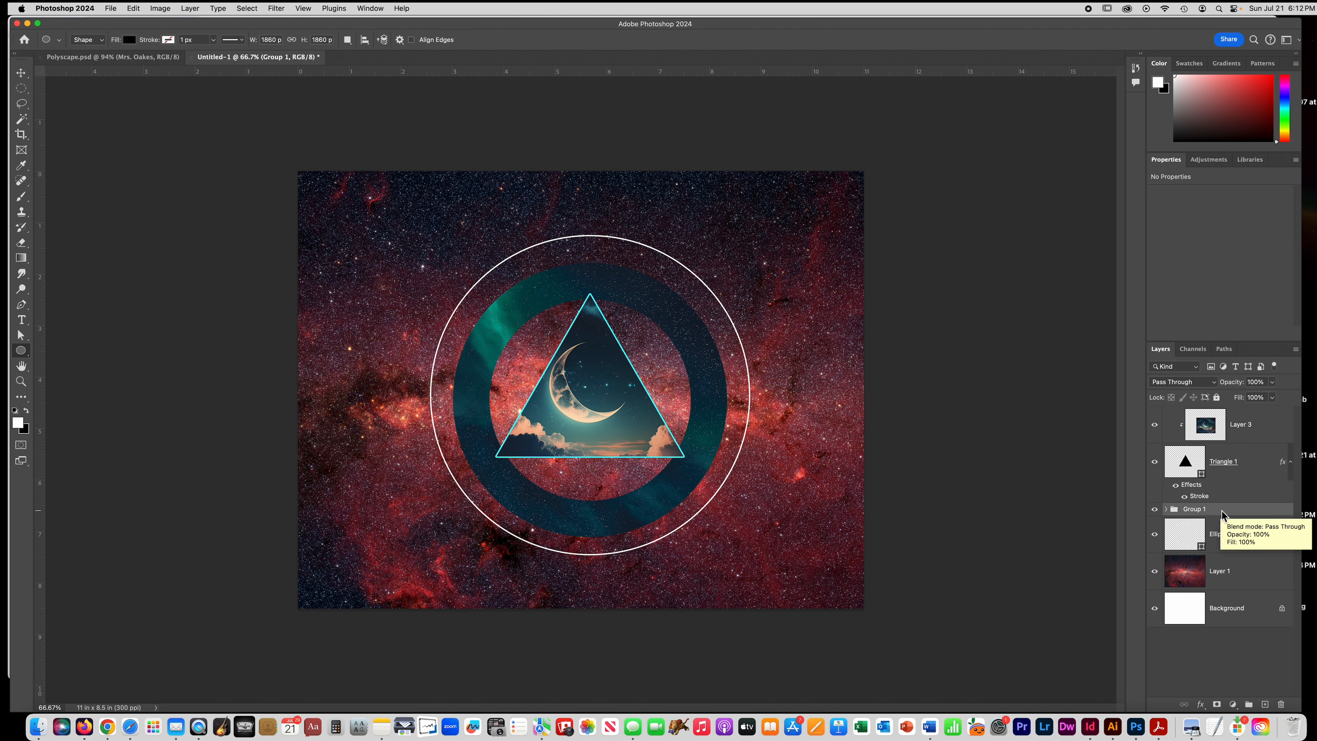
click(189, 8)
mouse_move(209, 114)
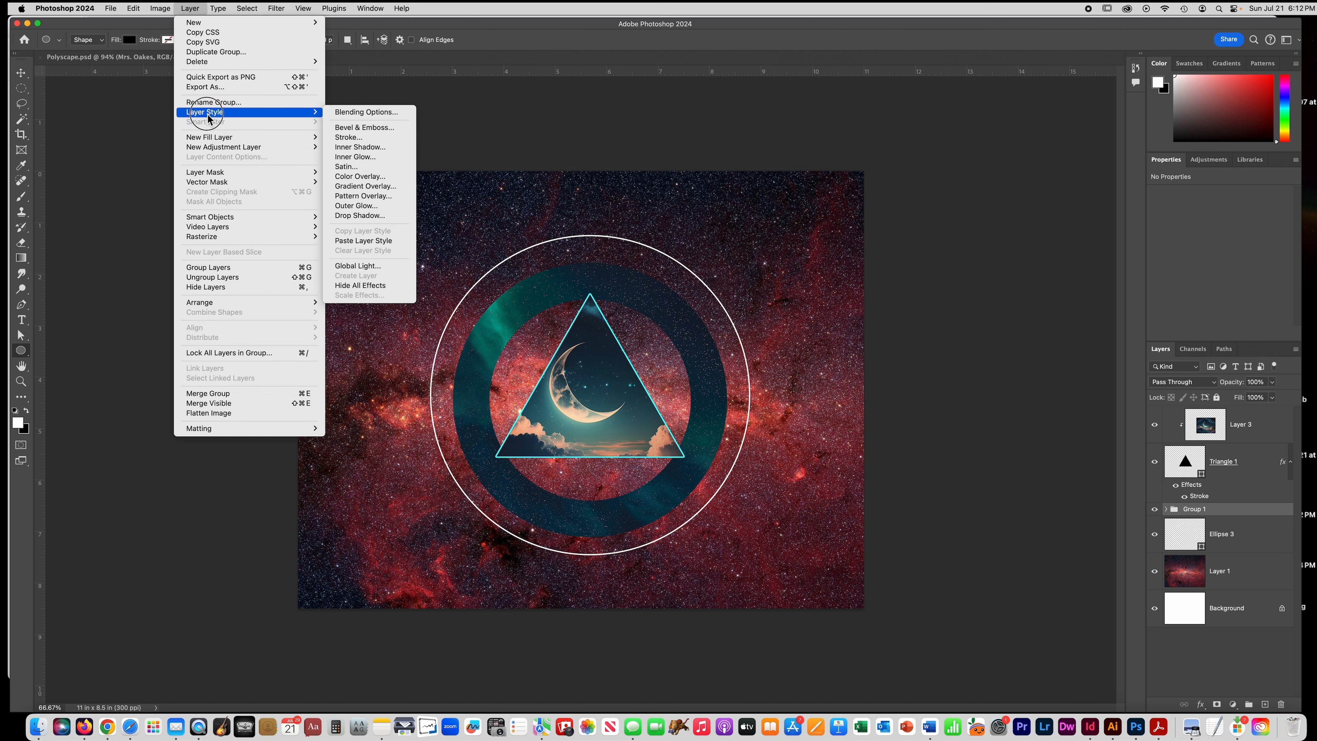
click(358, 138)
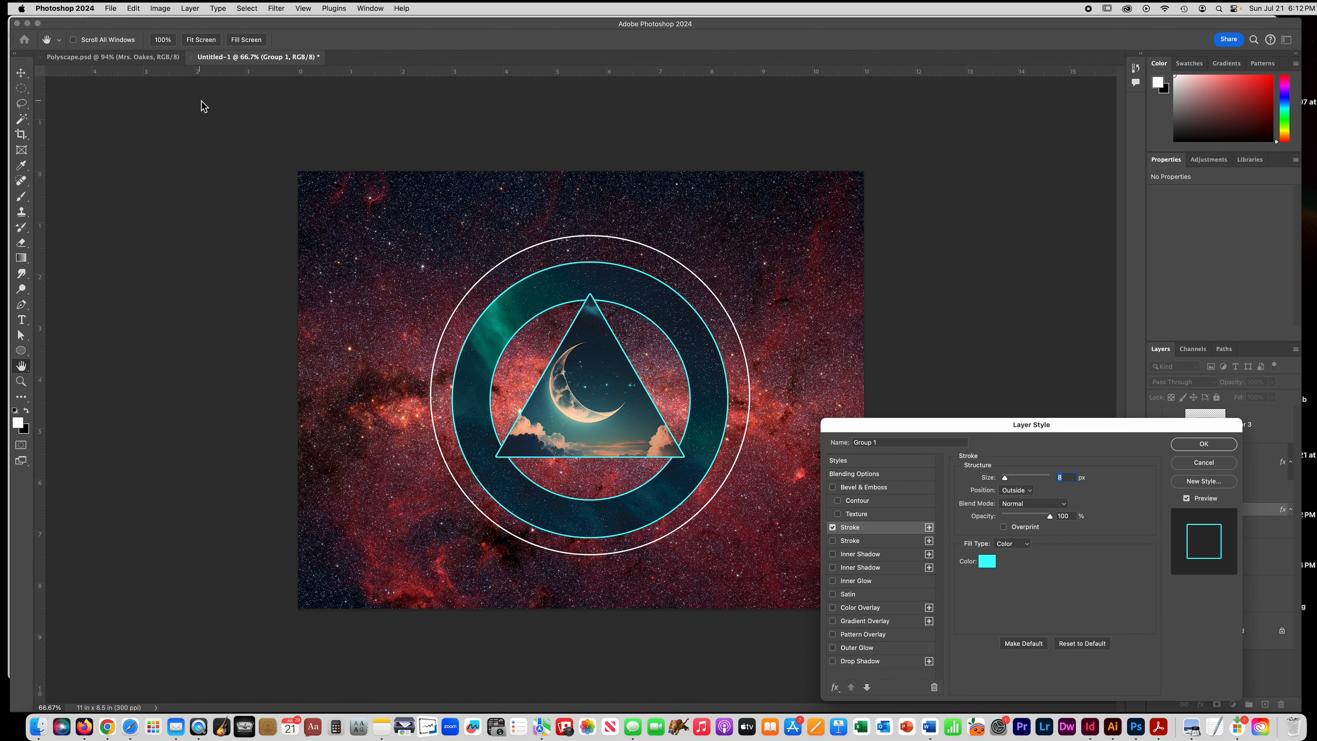
click(987, 561)
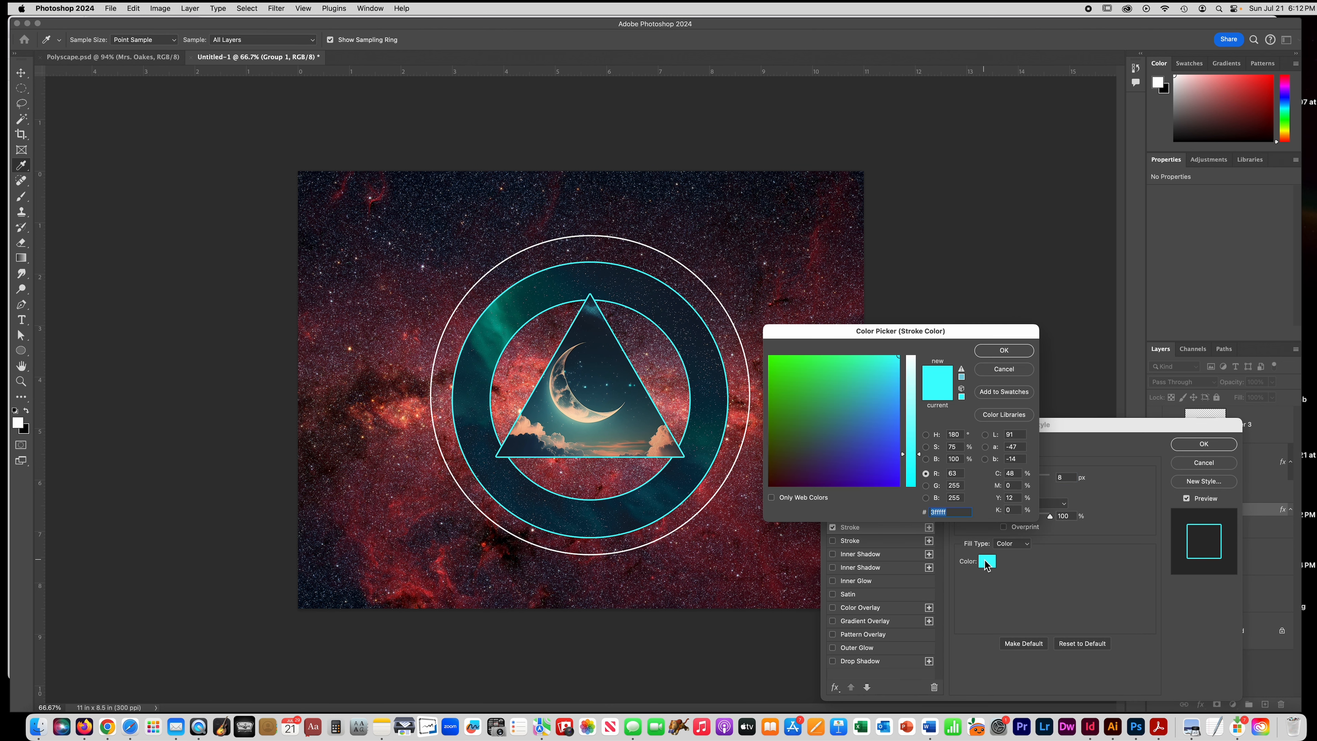
click(876, 462)
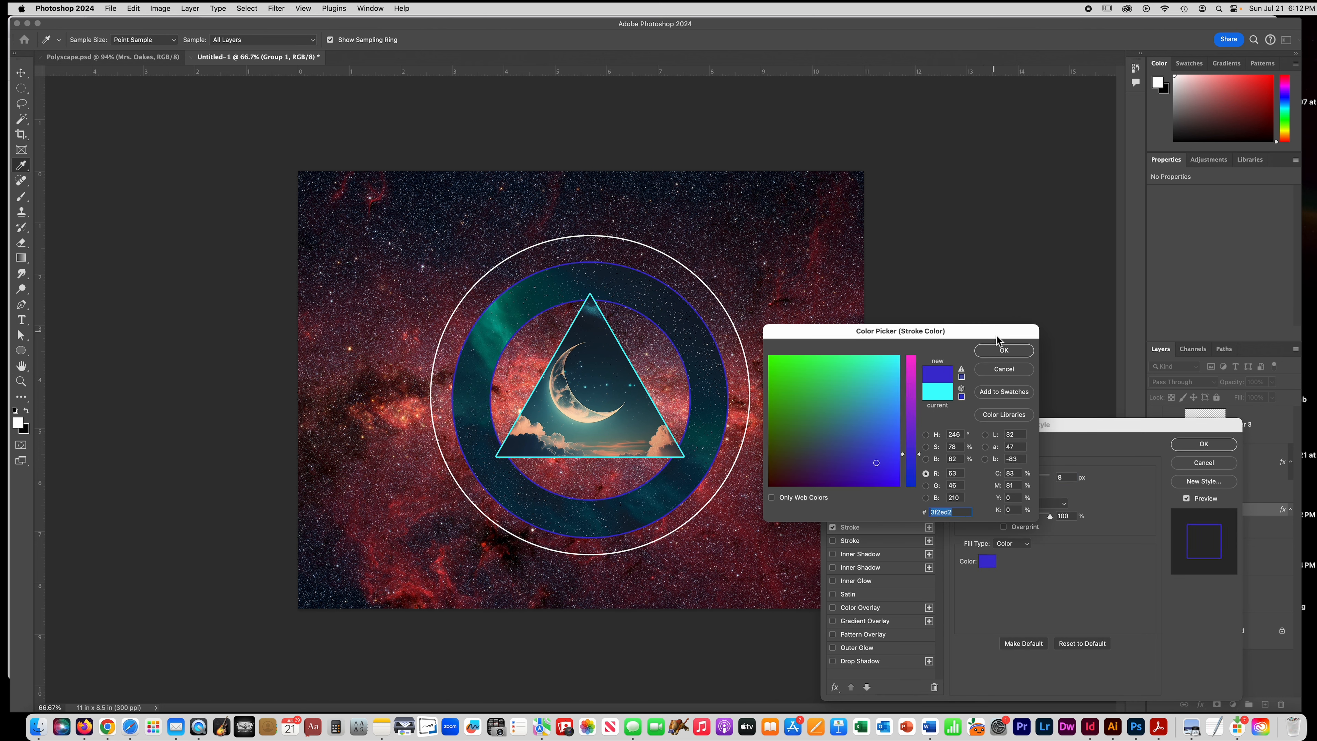
click(1003, 351)
click(1207, 447)
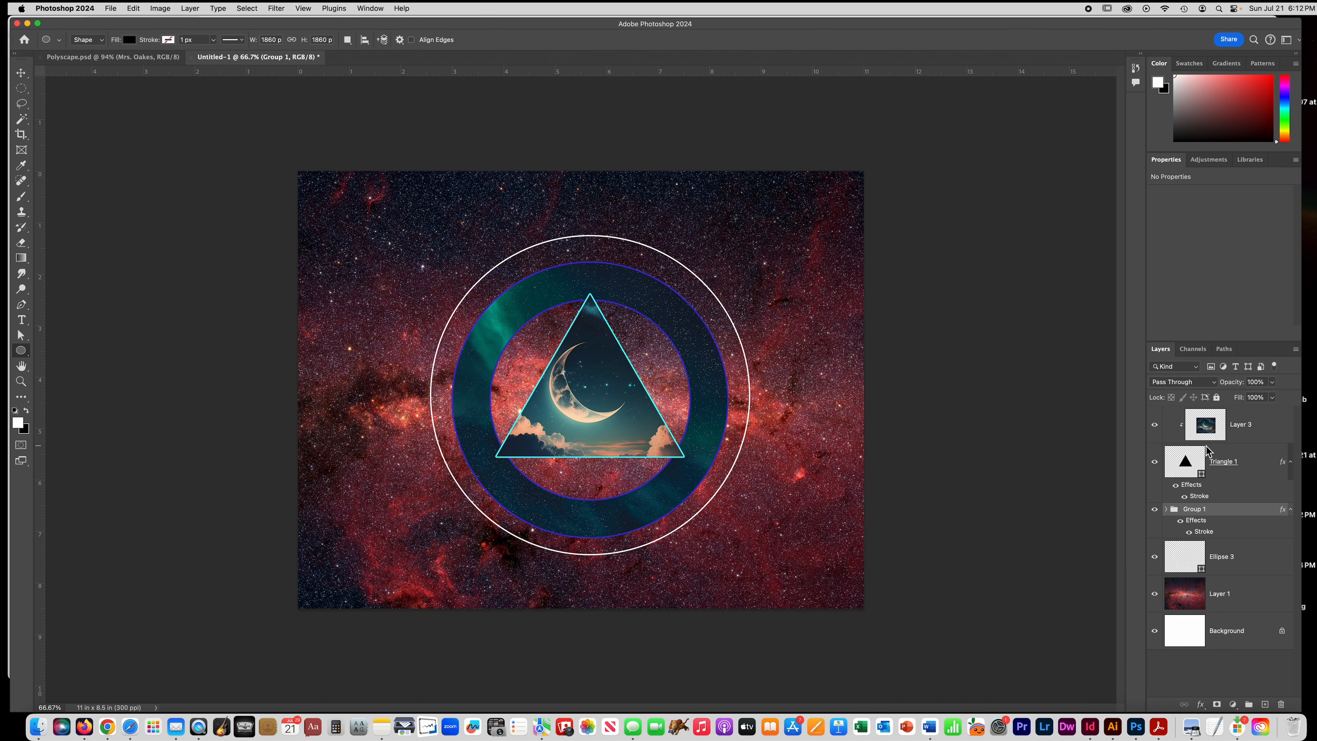
Nudge the white Ellipse 3 outline slightly down to about Y 1.28 in to centre it around the ring.
click(1229, 558)
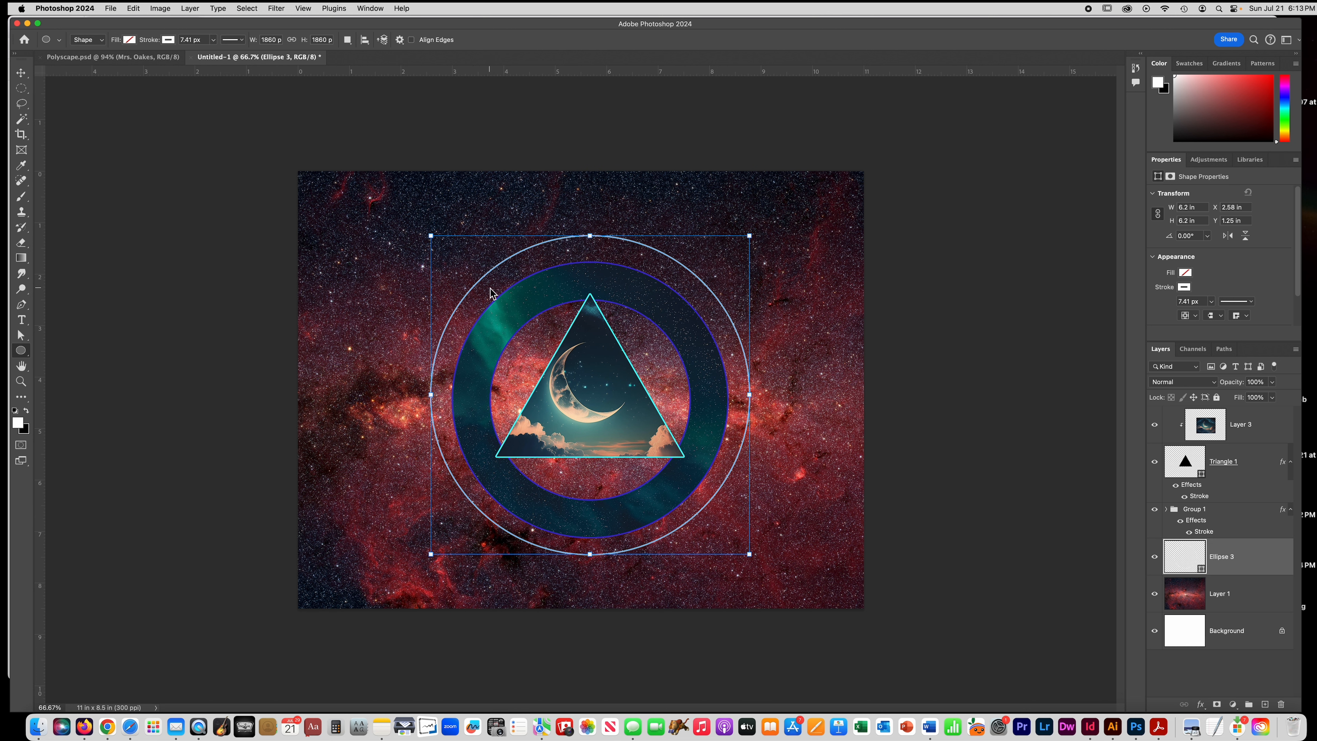
click(22, 74)
key(Down)
key(Down)
key(Down)
key(Down)
key(Down)
key(Down)
key(Down)
key(Down)
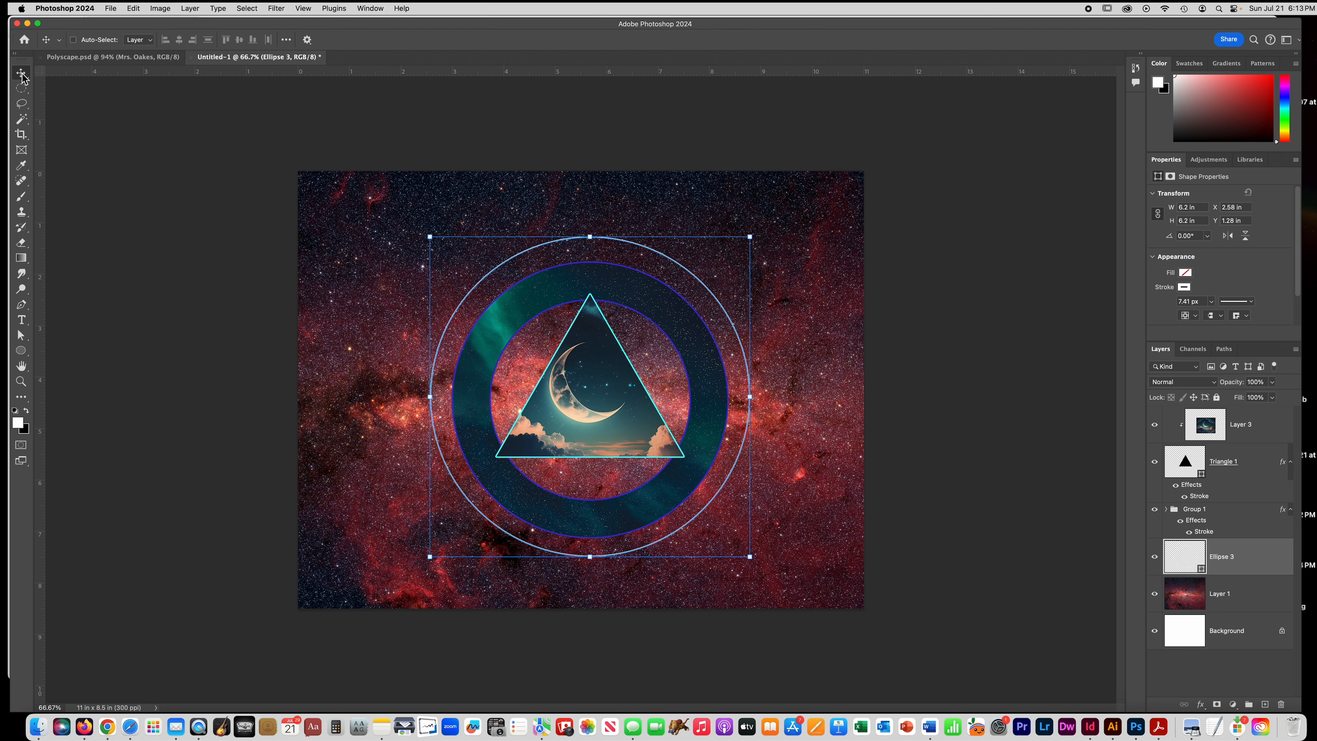